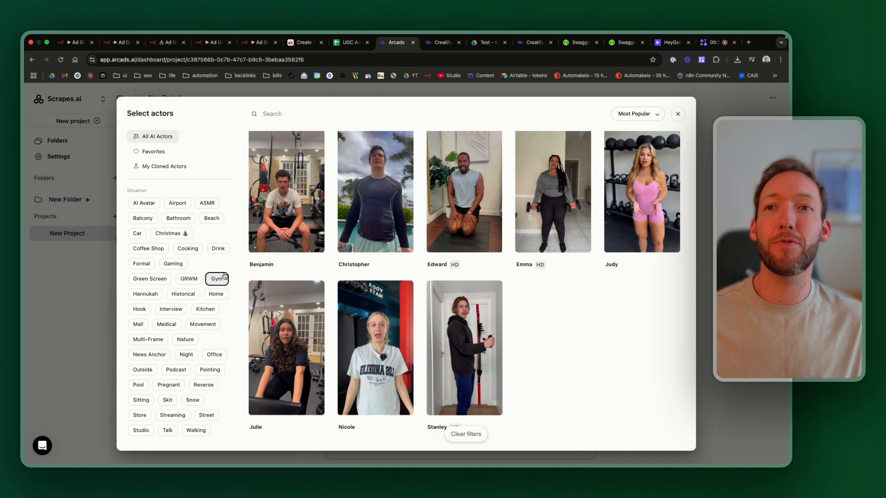
- Browse the AI actors by situation, filtering in turn by Gym, Pregnant and Snow, and clear the last filter
click(217, 278)
scroll(168, 382, down, 1)
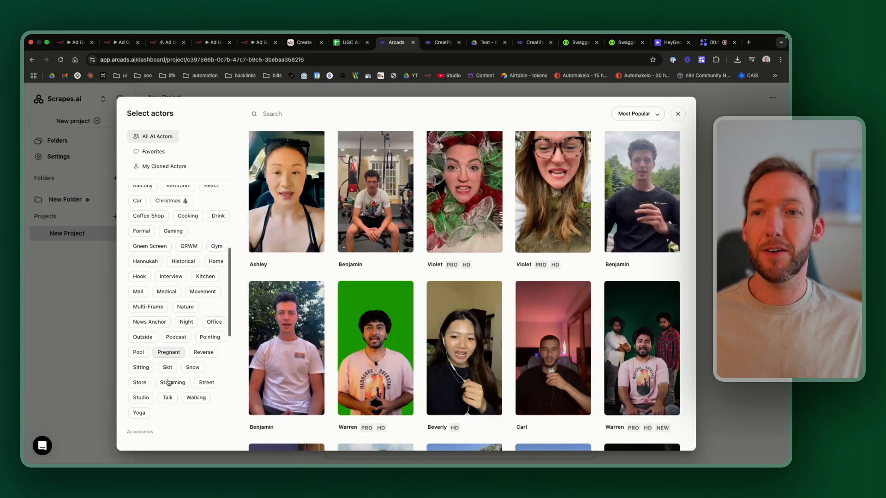
click(168, 353)
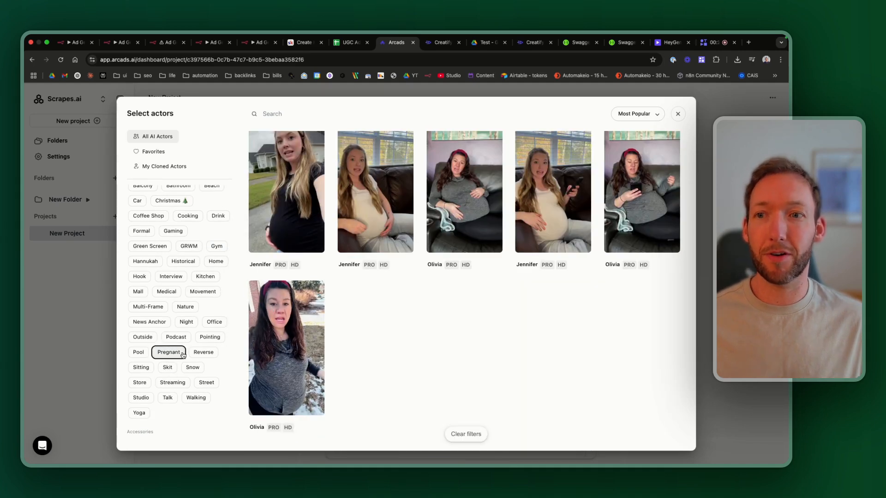
click(169, 352)
click(194, 368)
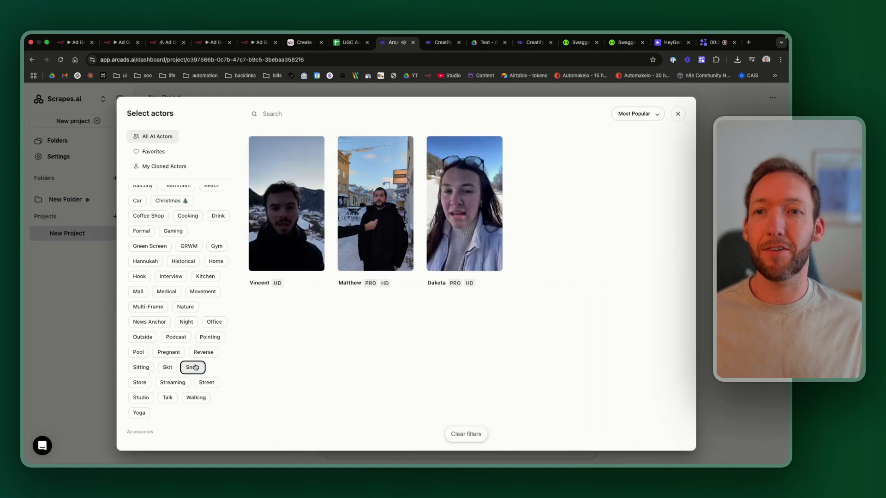
click(194, 368)
scroll(198, 309, up, 5)
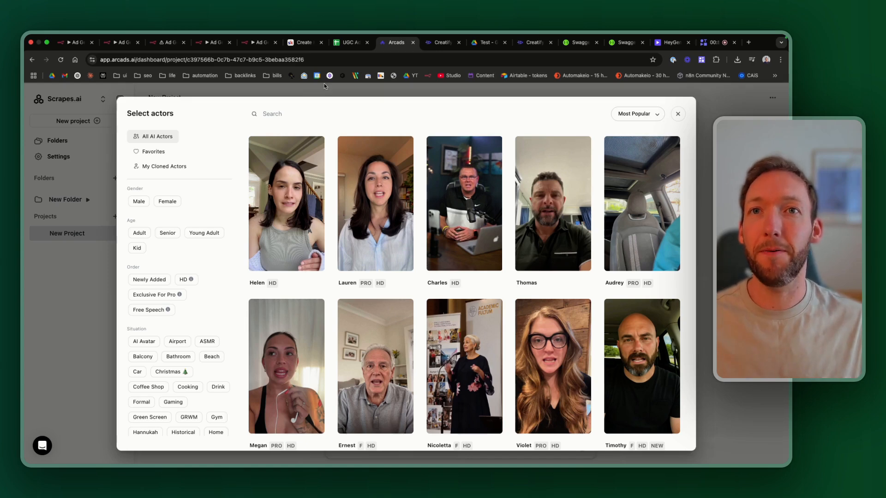
- Switch to the Creatify project and play part of the cybersecurity ad video, pausing it partway through
click(442, 43)
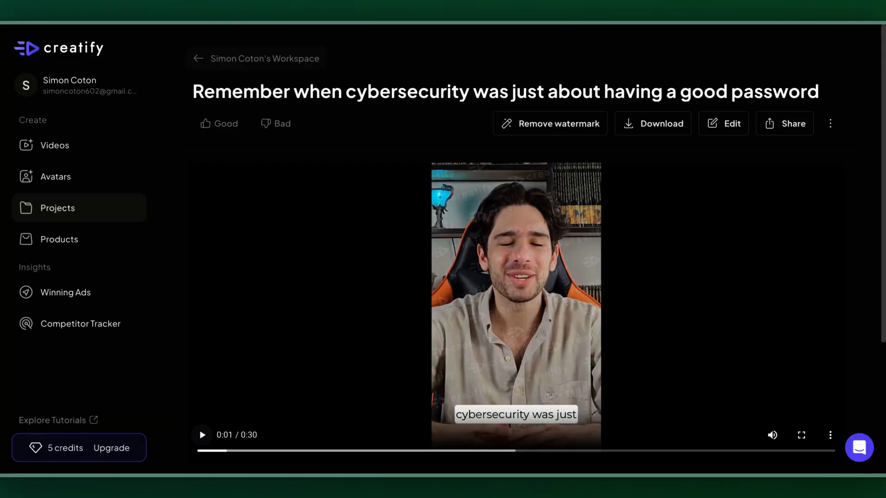
key(space)
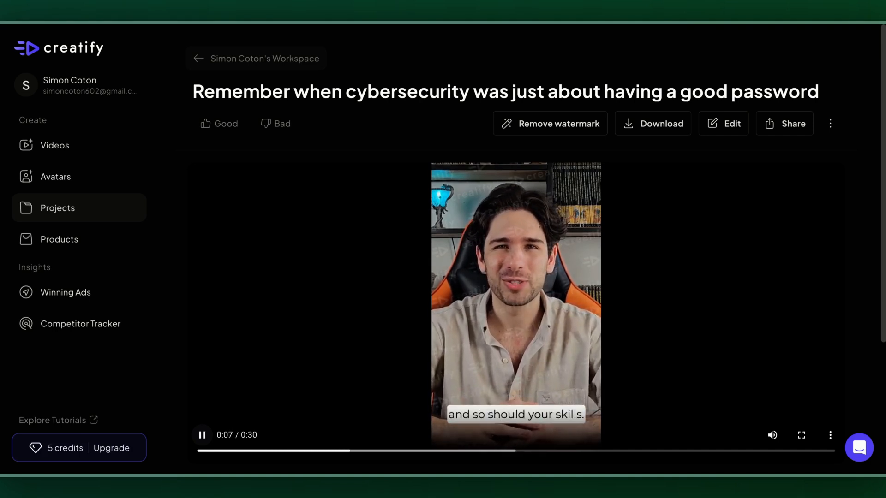
key(space)
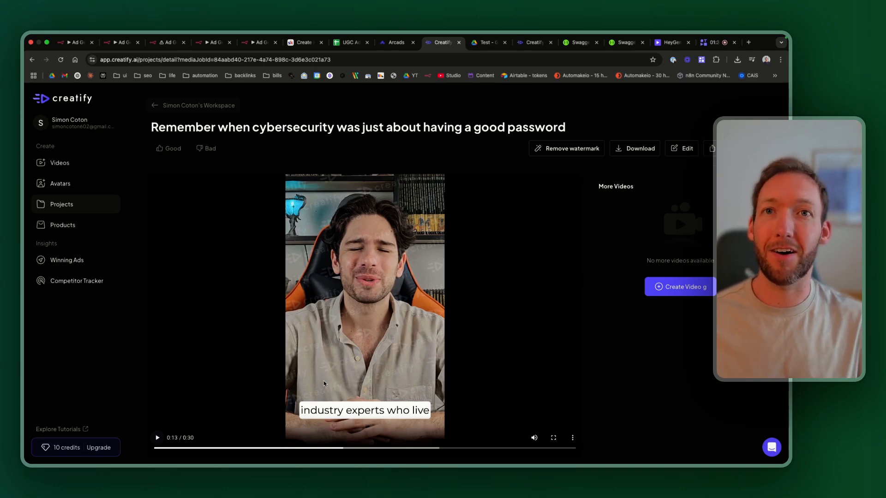
- Switch to the Test video in Google Drive and preview the generated ad, pausing playback partway through
click(487, 52)
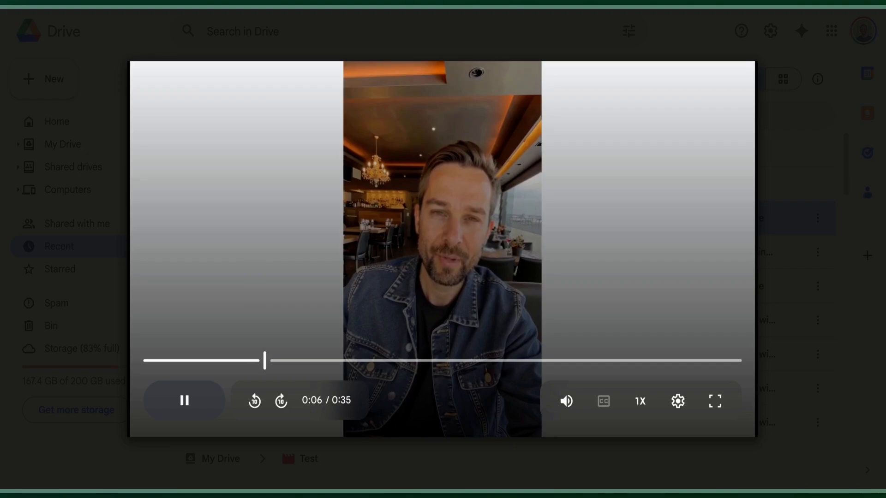
click(181, 392)
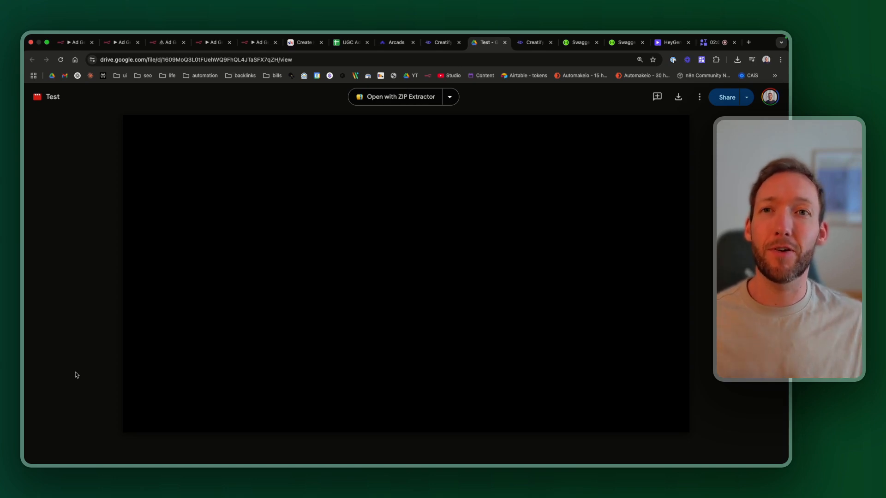
mouse_move(154, 354)
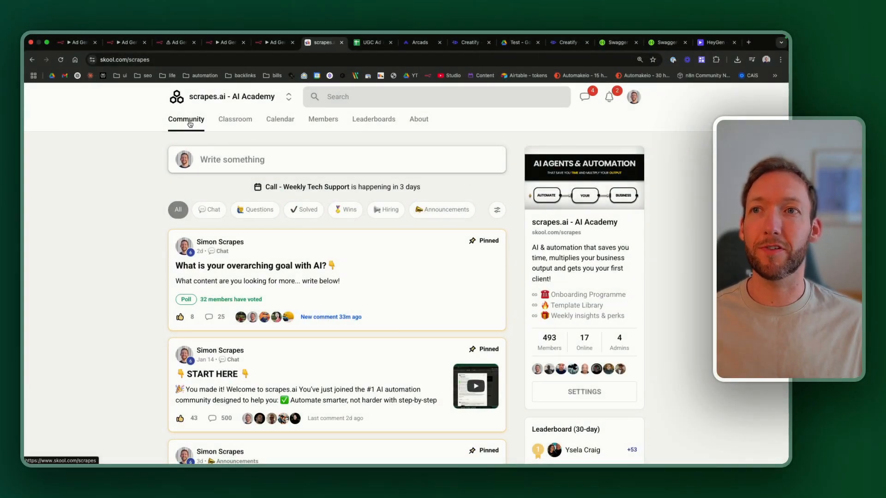
- In the Skool classroom's Template Library, download the Template - Ad Gen & Analysis resource of the Create High-Converting UGC Ads lesson
click(235, 120)
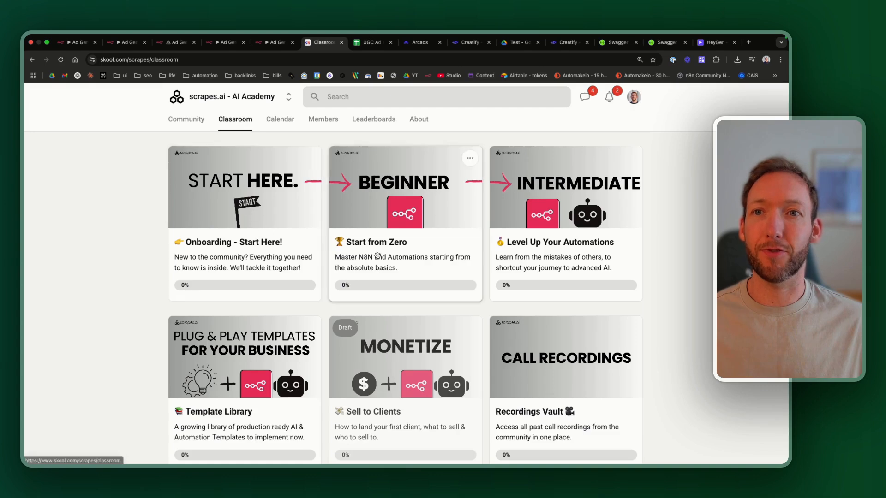
scroll(262, 333, down, 1)
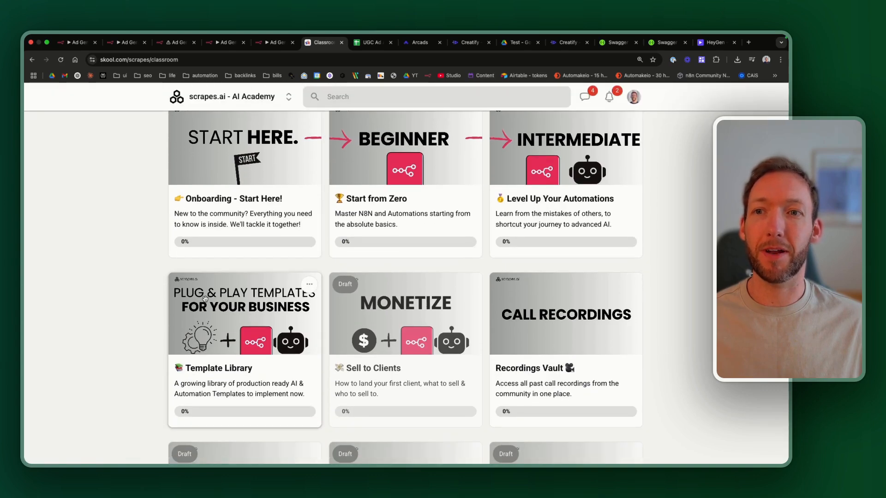
click(205, 299)
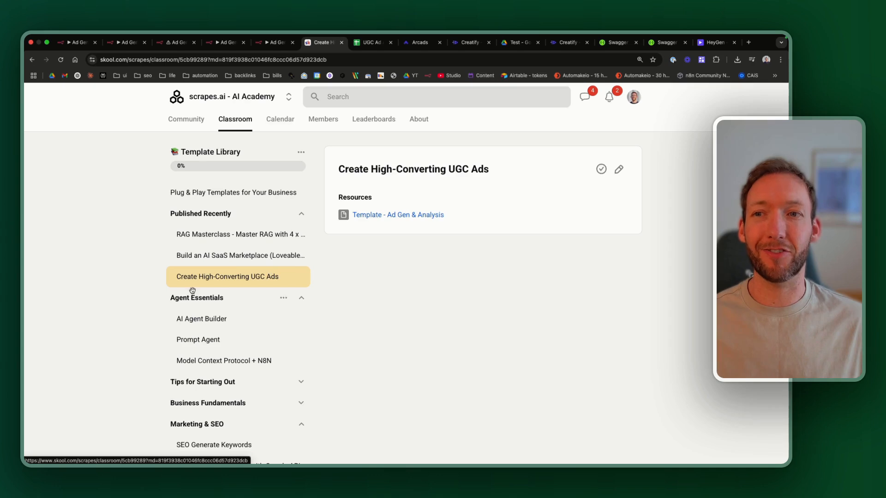
click(425, 214)
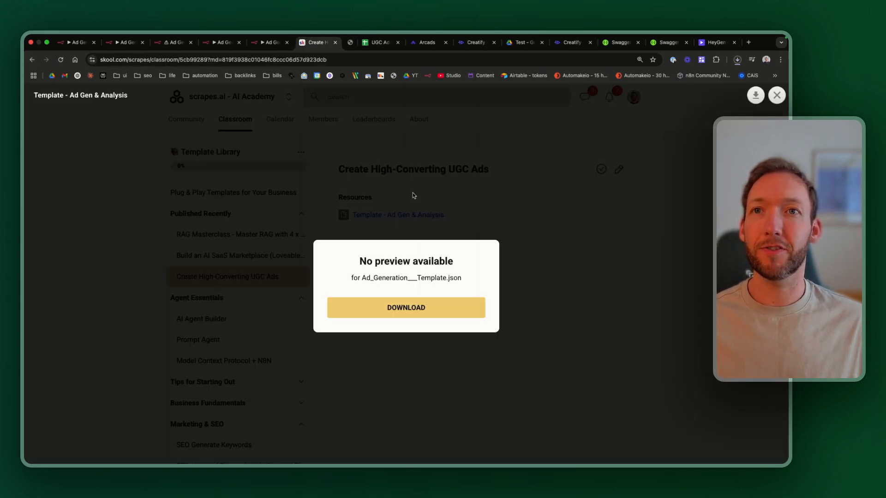
- Open the n8n instance at n8n.automake.io in a new browser tab
click(748, 43)
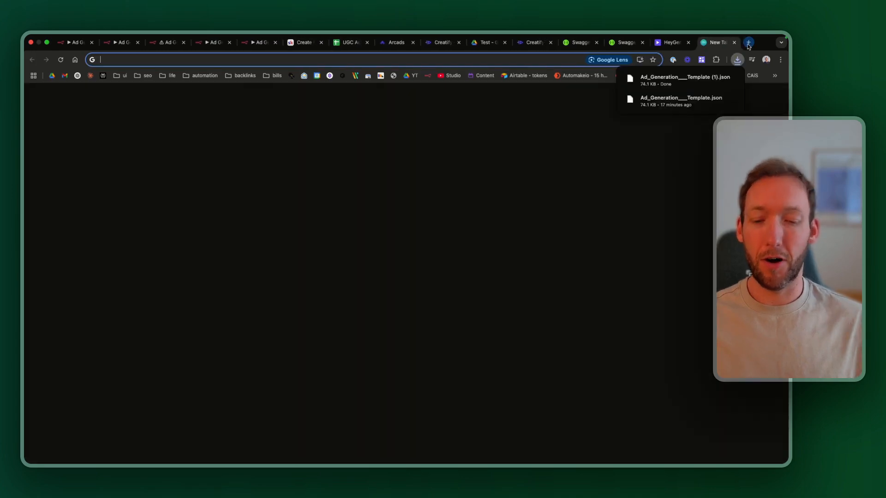
text(n8n)
key(Return)
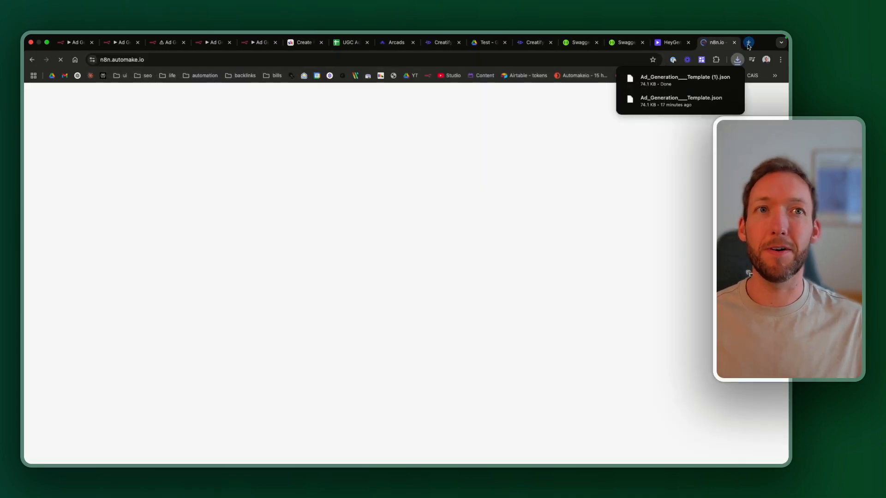
- Import Ad_Generation___Template (1).json from Downloads into a new n8n workflow and save it
click(708, 96)
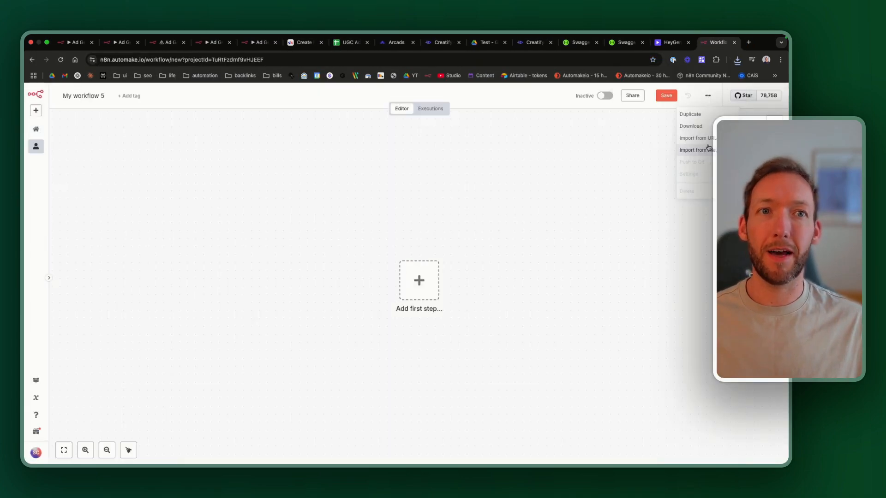
click(693, 137)
click(384, 180)
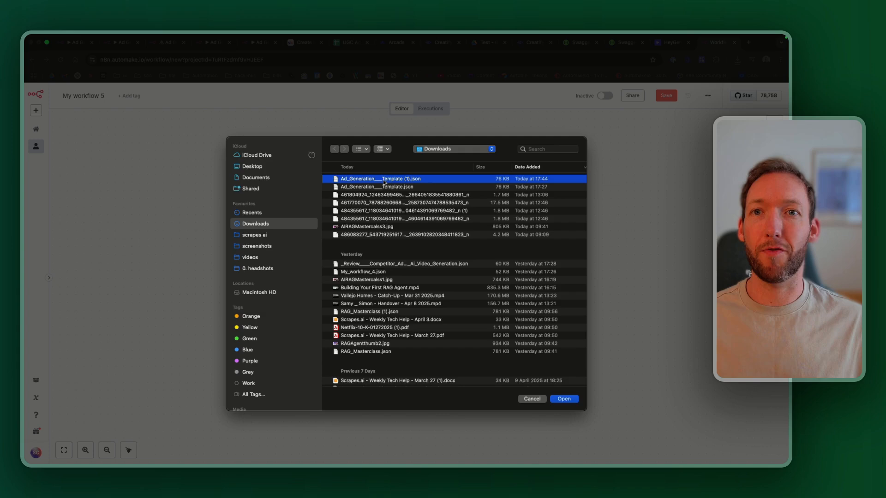
click(565, 398)
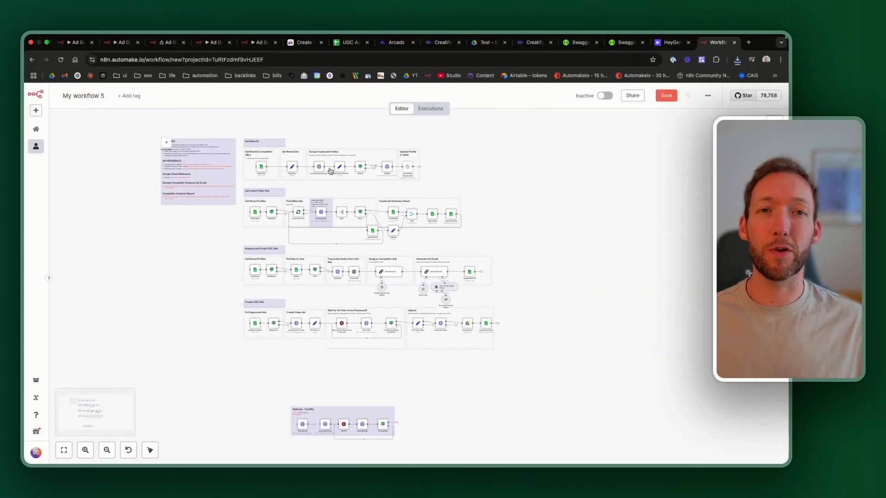
click(666, 96)
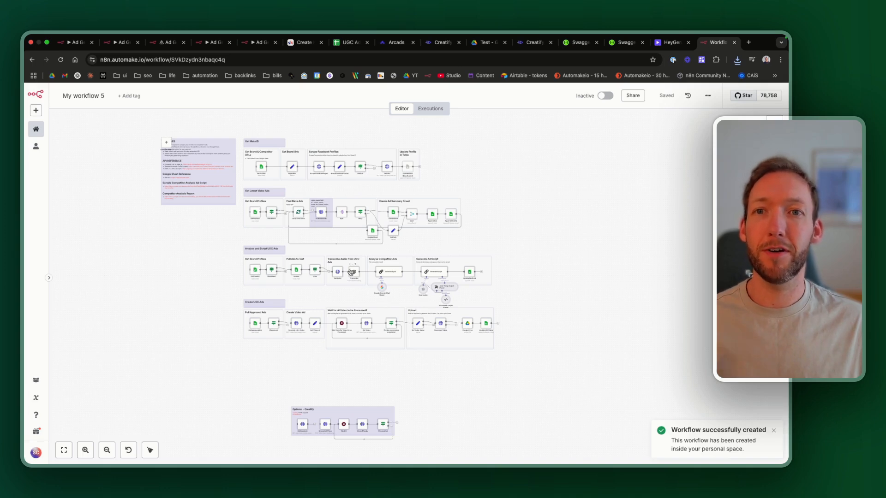
- Inspect the GetProfiles and PageURLs node settings in the Ad Generation workflow
scroll(351, 272, up, 3)
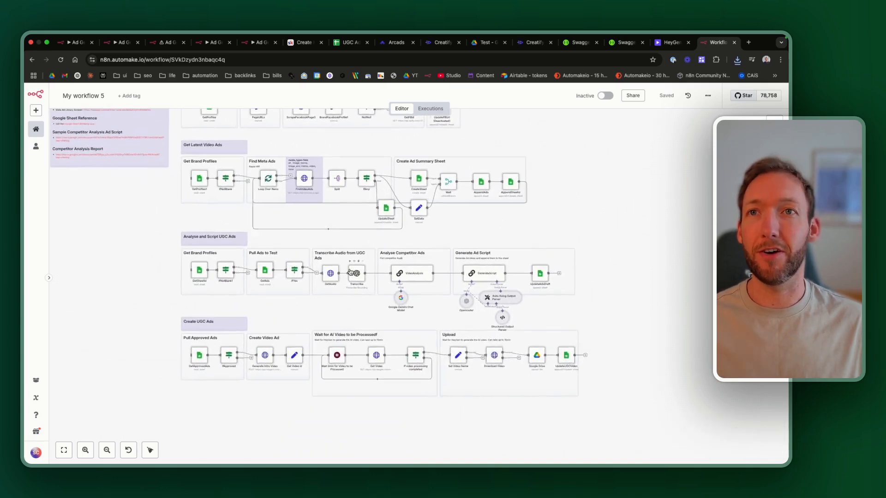
scroll(351, 272, up, 2)
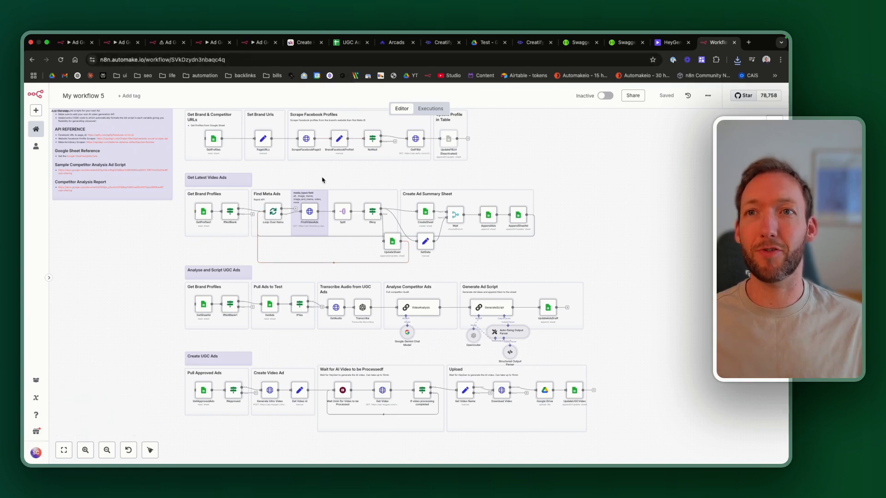
scroll(323, 180, up, 2)
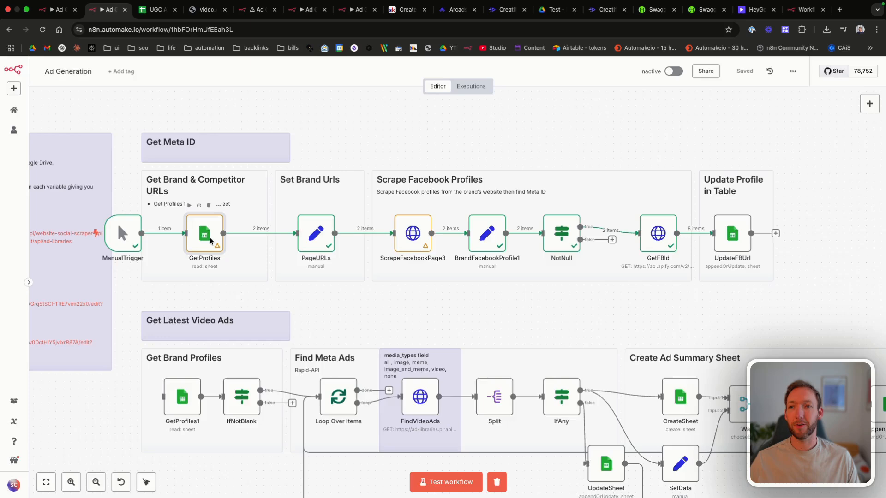
double_click(210, 240)
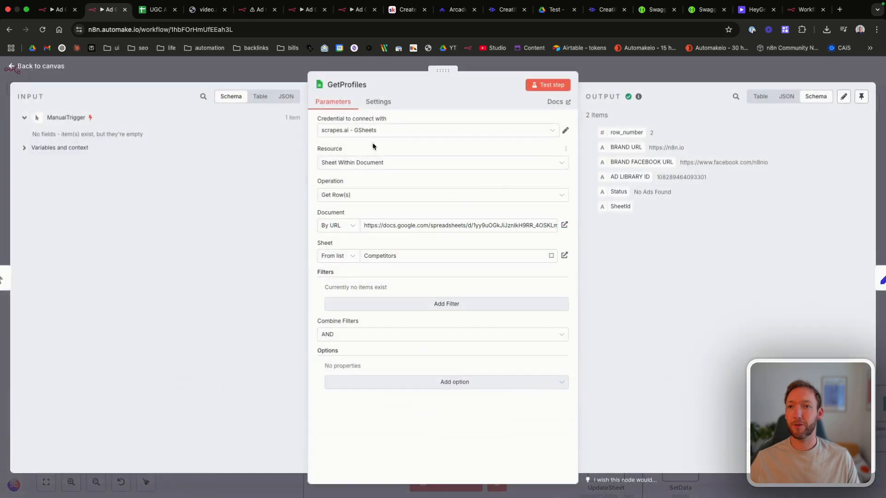
click(39, 67)
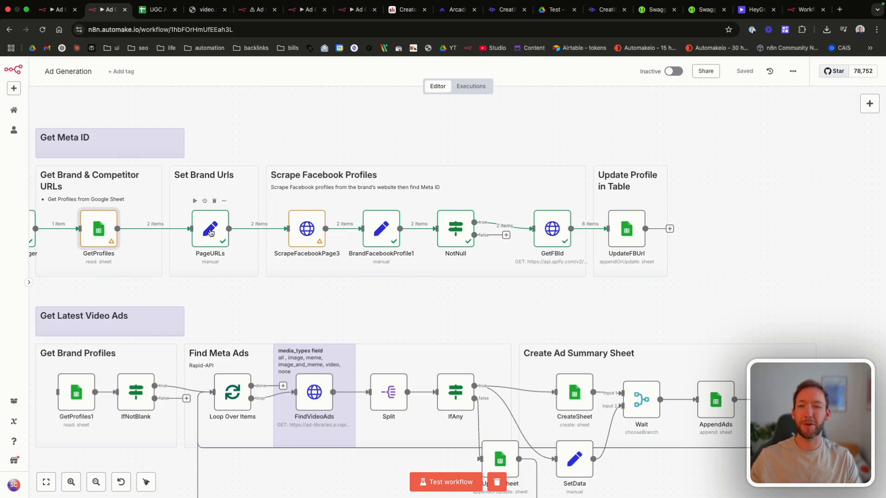
double_click(211, 232)
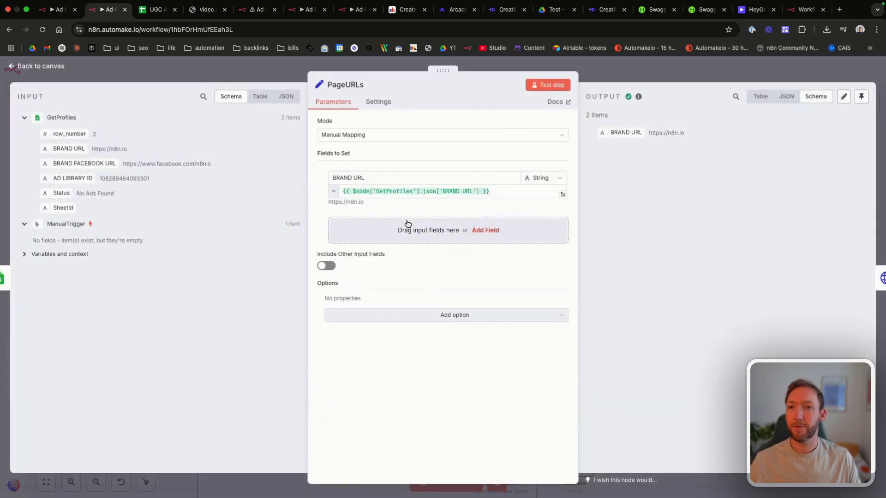
click(41, 68)
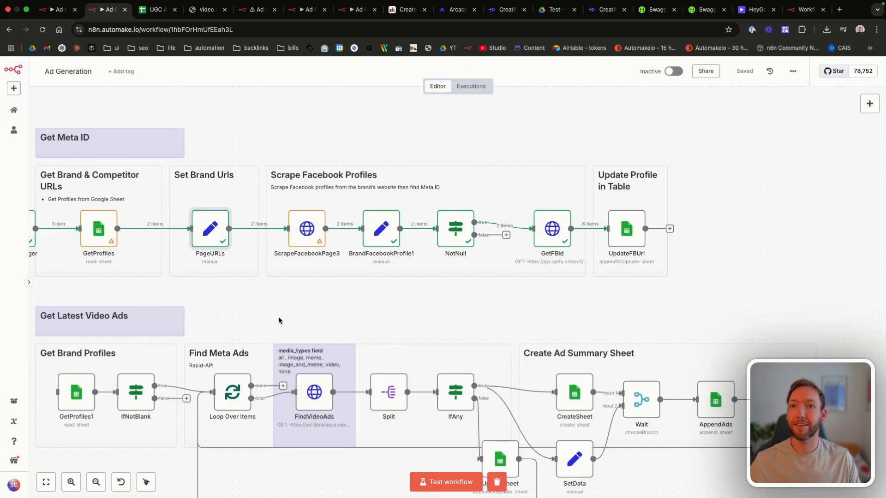
- Examine the ScrapeFacebookPage3 node's request settings and its scraped output, and return to the canvas
scroll(346, 300, right, 2)
scroll(346, 300, right, 2)
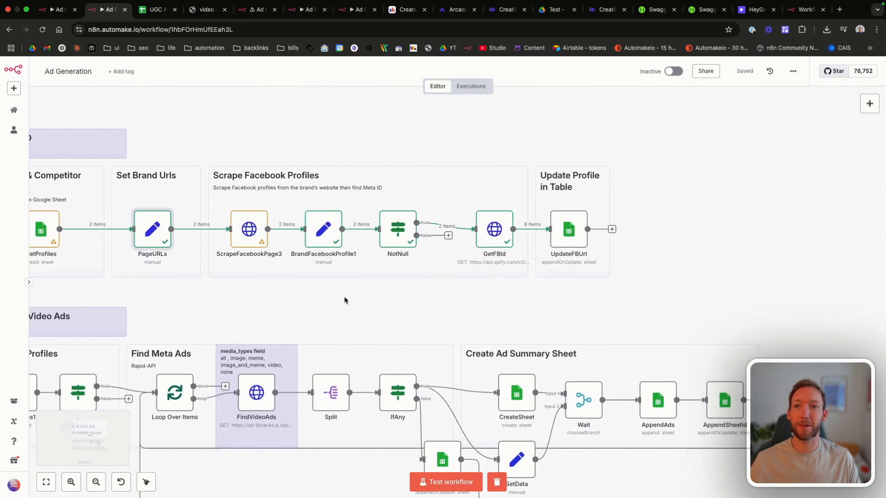
double_click(244, 235)
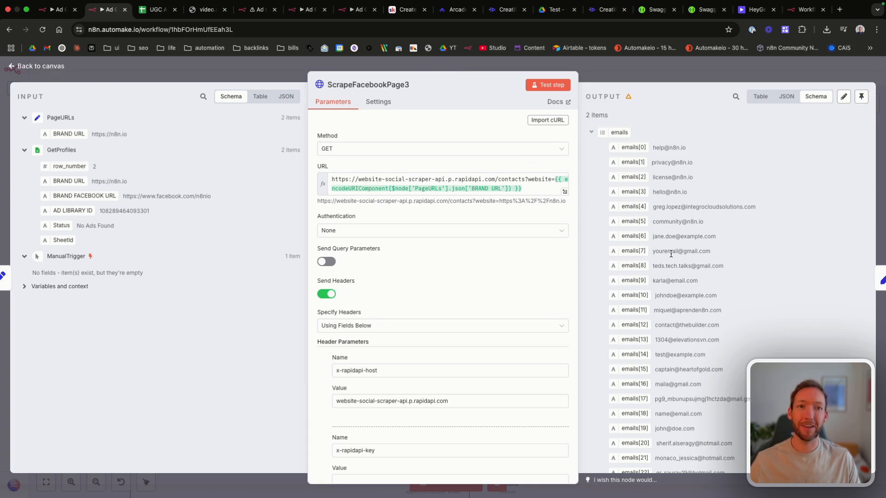
scroll(671, 254, down, 10)
scroll(671, 253, up, 10)
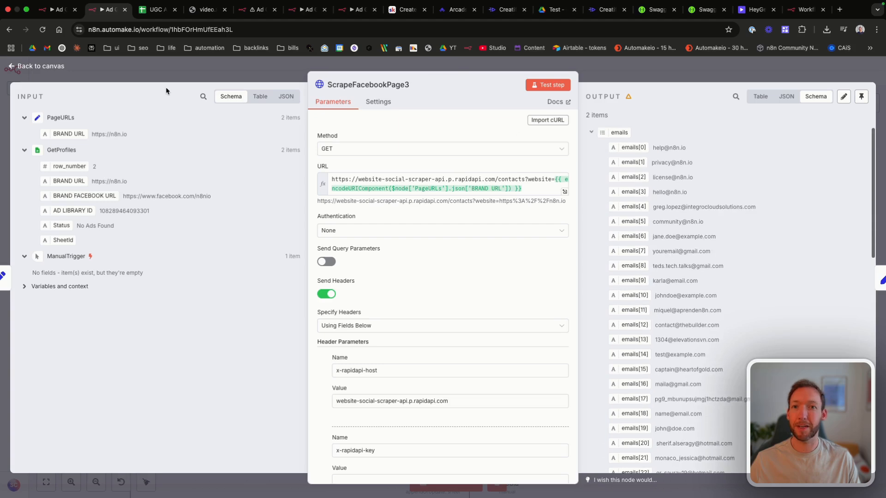
click(30, 68)
- Examine the GetFBId node's Apify request body and its output, and return to the canvas
scroll(389, 235, right, 3)
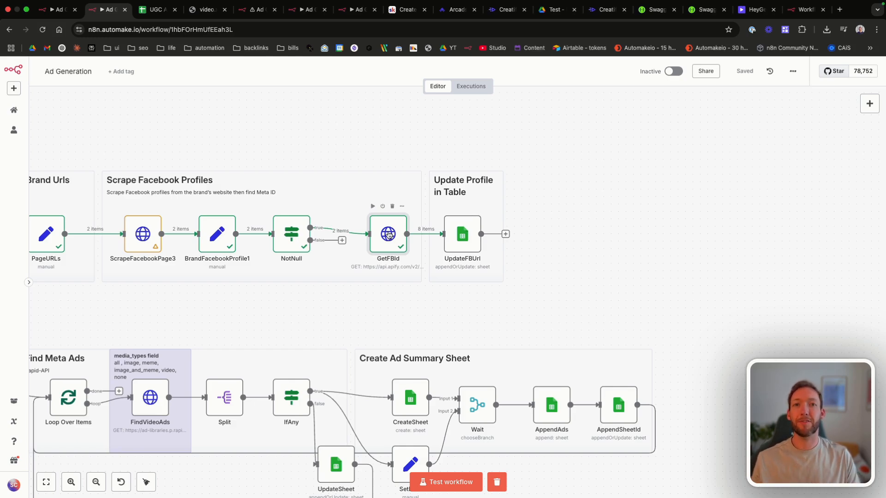
double_click(389, 235)
scroll(507, 277, down, 1)
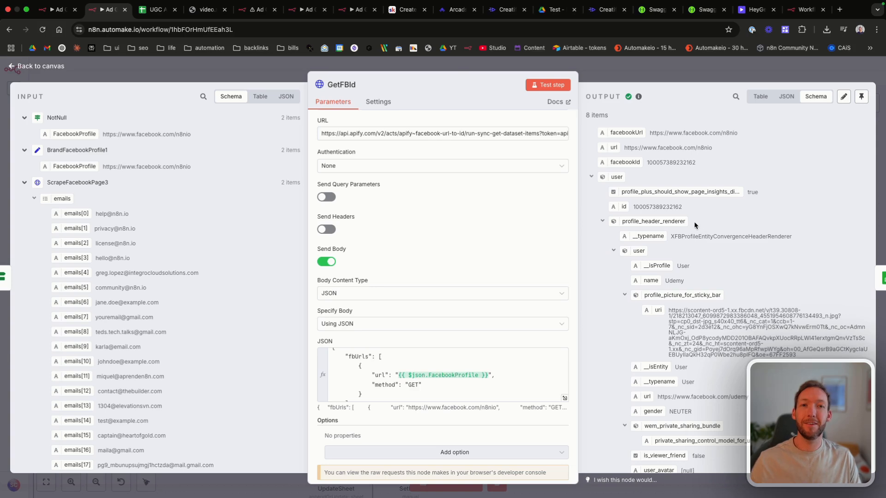
click(31, 69)
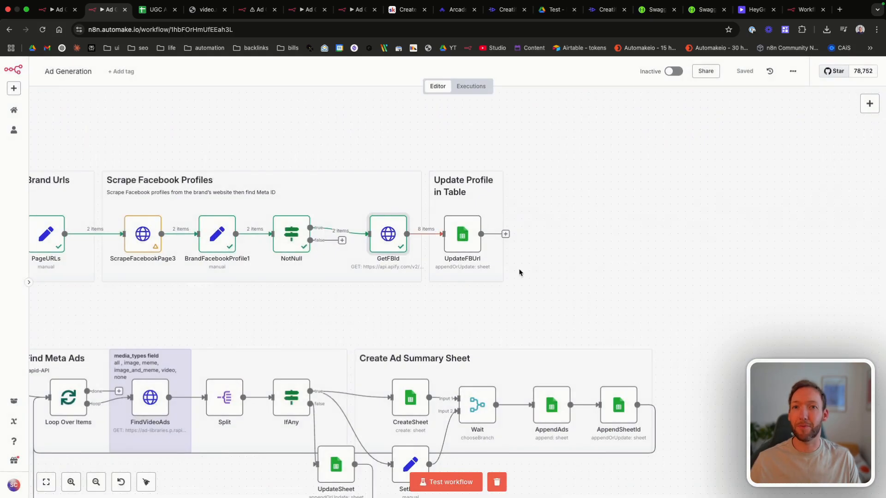
- Switch to the UGC Ad Analysis spreadsheet and check n8n.io's ad library ID in the Competitors sheet
scroll(520, 273, left, 1)
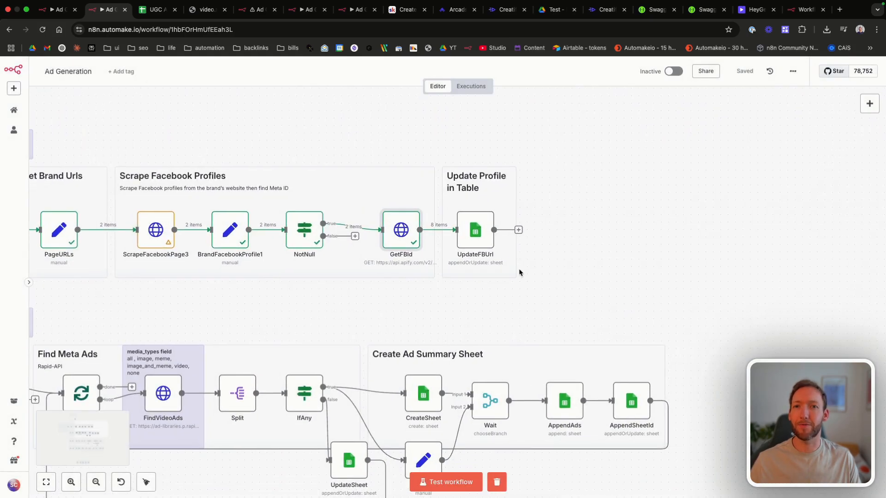
click(156, 9)
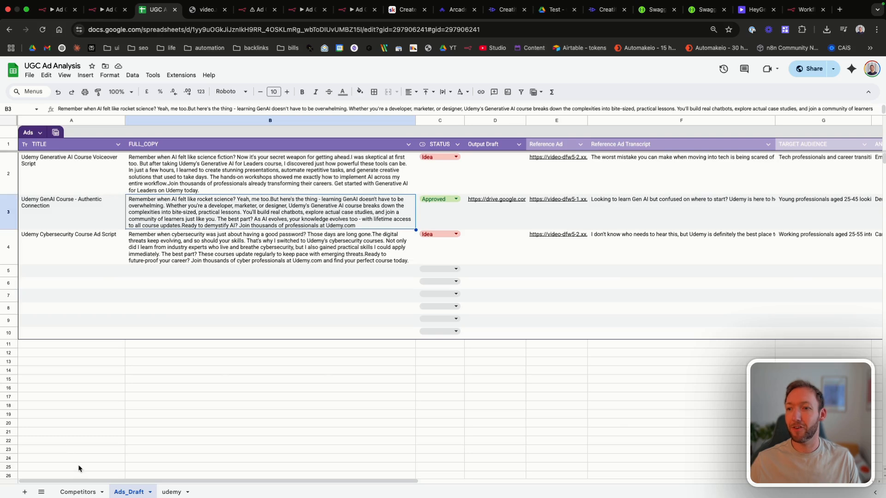
click(78, 492)
click(230, 159)
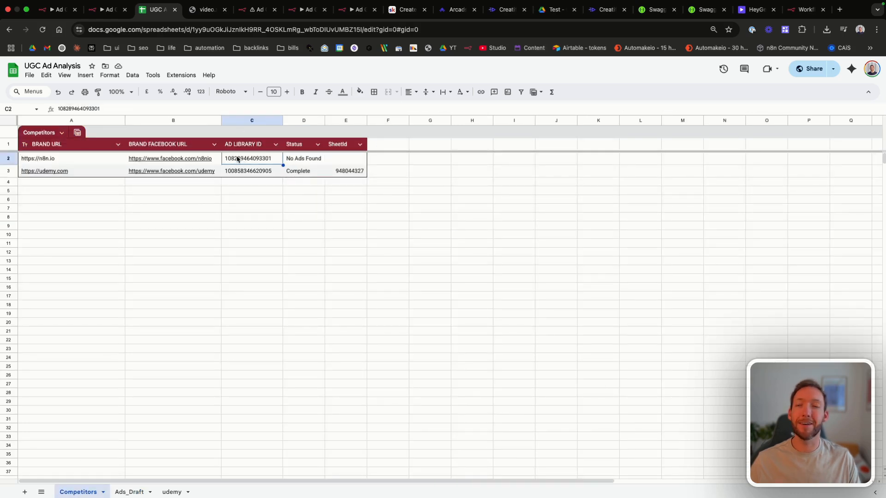
- Return to the Ad Generation workflow, open its website social scraper and Facebook URL to page_id reference links, and examine both API pages
click(107, 10)
scroll(221, 303, left, 1)
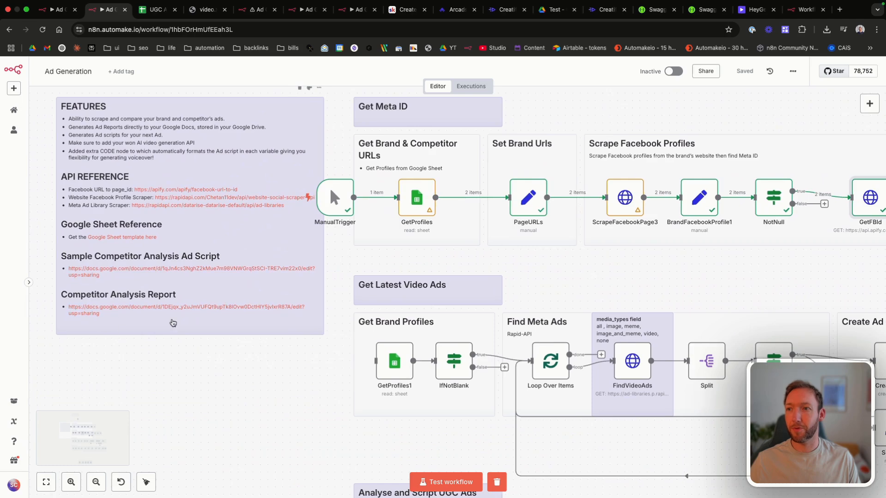
click(162, 198)
click(103, 10)
click(178, 190)
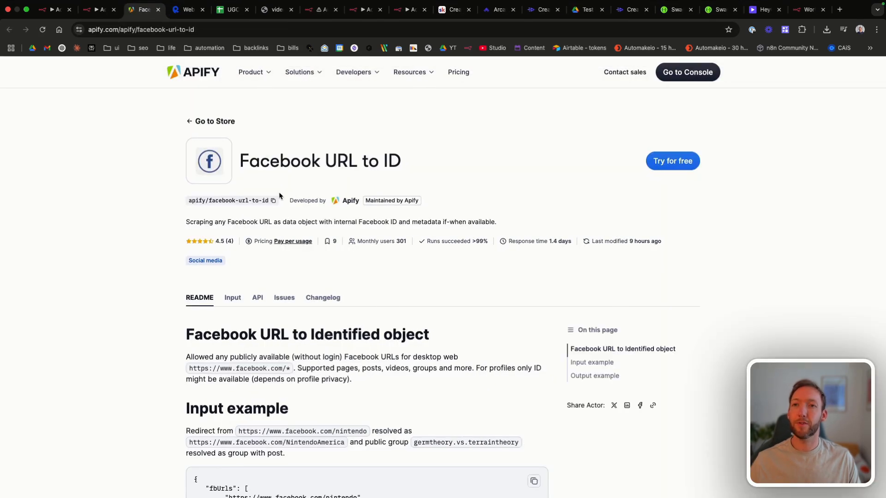
drag(250, 165, 449, 168)
click(449, 168)
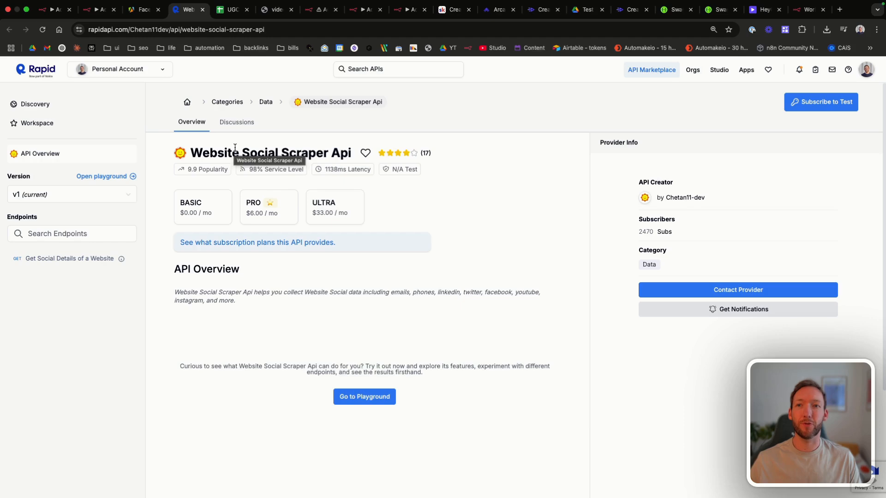
drag(234, 148, 326, 152)
click(326, 152)
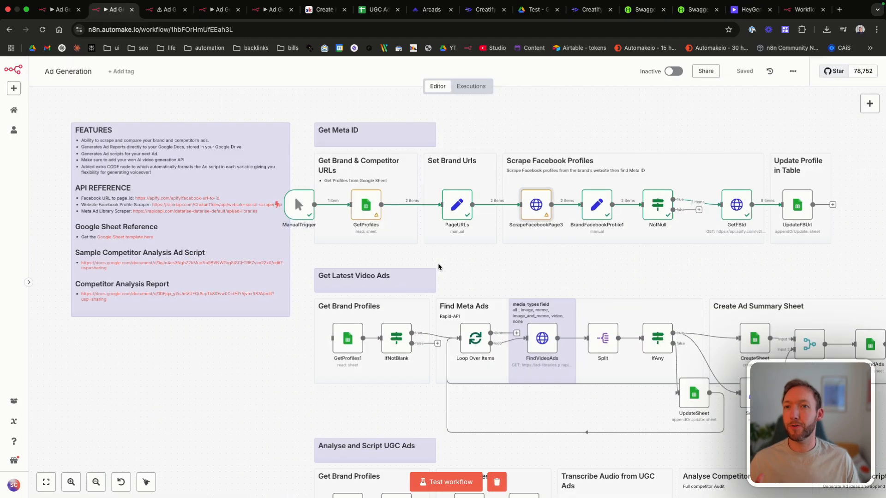
- Move the UGC Ad Analysis spreadsheet beside the Ad Generation workflow in the browser and return to the Get Meta ID nodes
scroll(438, 267, right, 2)
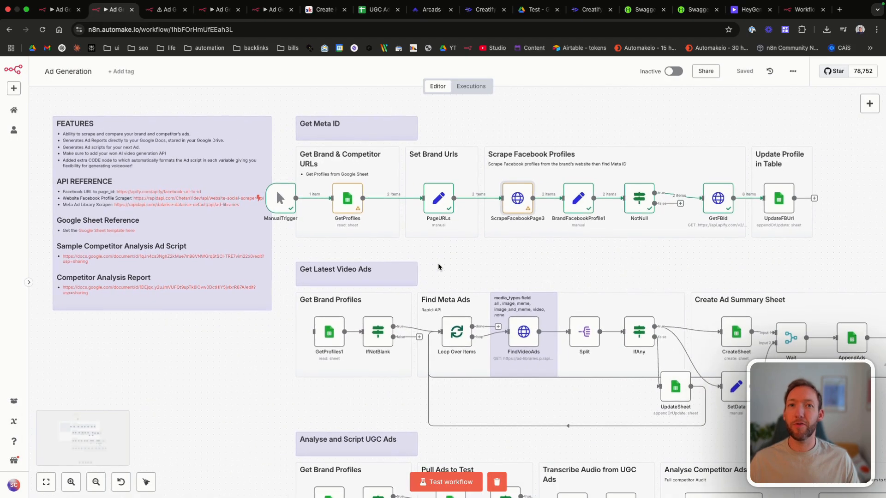
scroll(439, 267, right, 3)
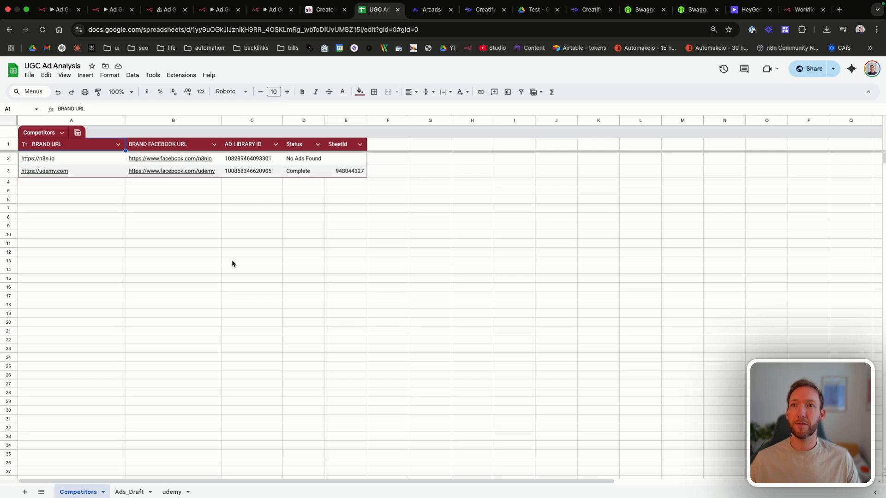
drag(367, 10, 162, 12)
click(111, 9)
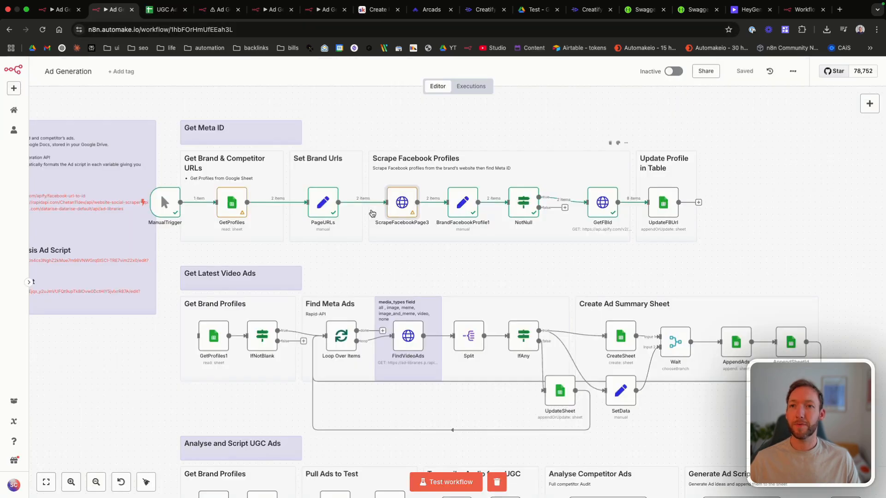
scroll(343, 202, right, 2)
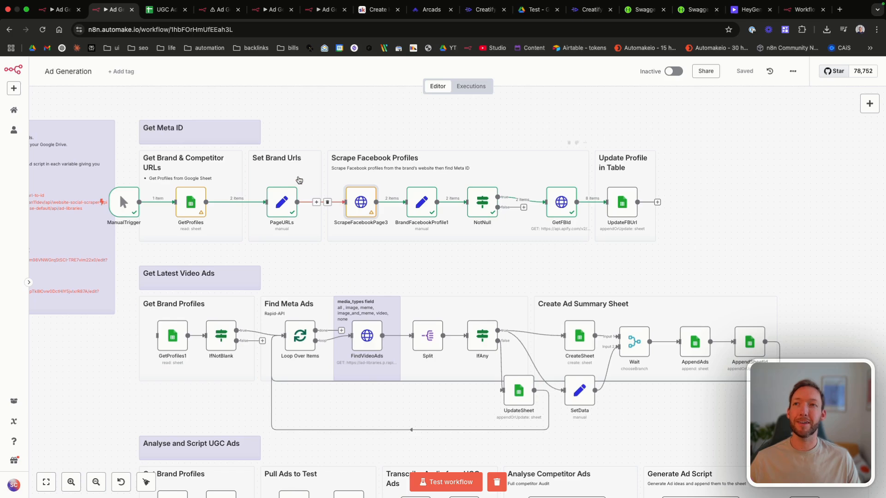
- Check the brand Facebook URLs in the spreadsheet's Competitors sheet and go back to the workflow
click(164, 17)
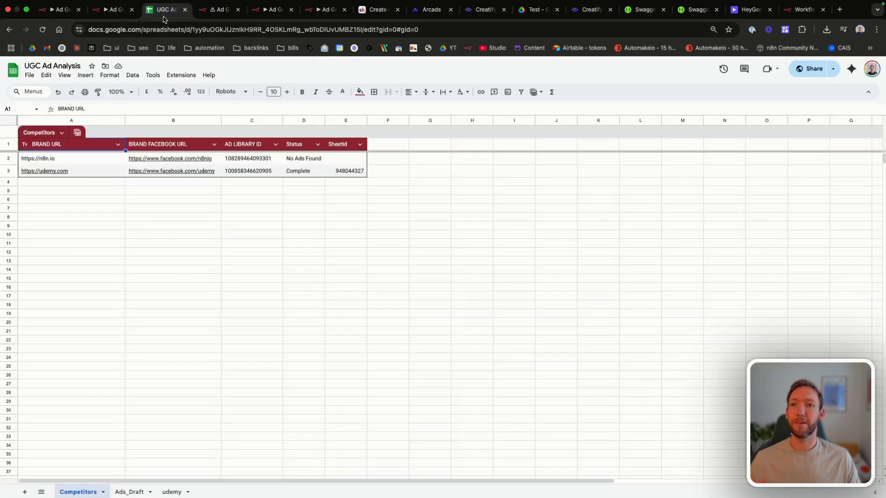
mouse_move(192, 170)
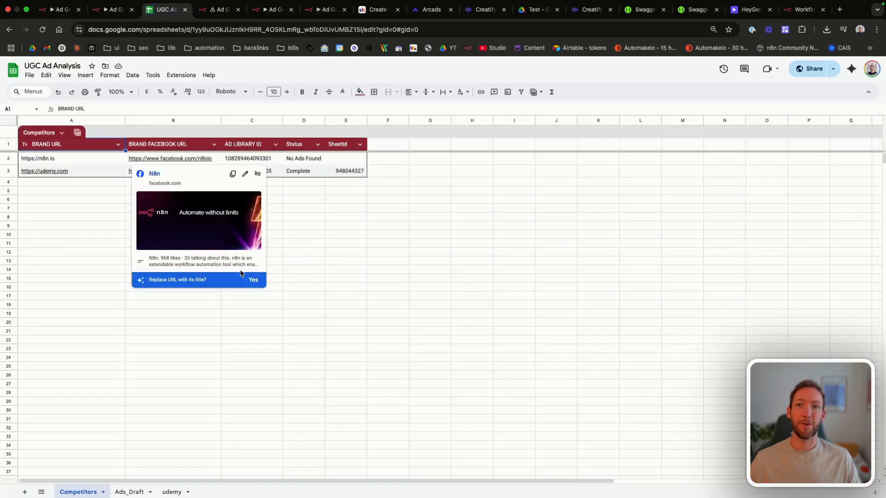
click(371, 200)
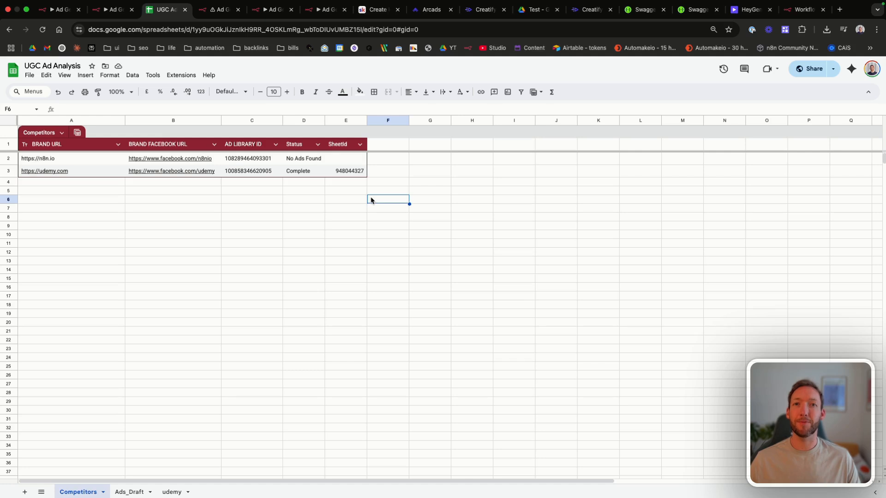
click(111, 11)
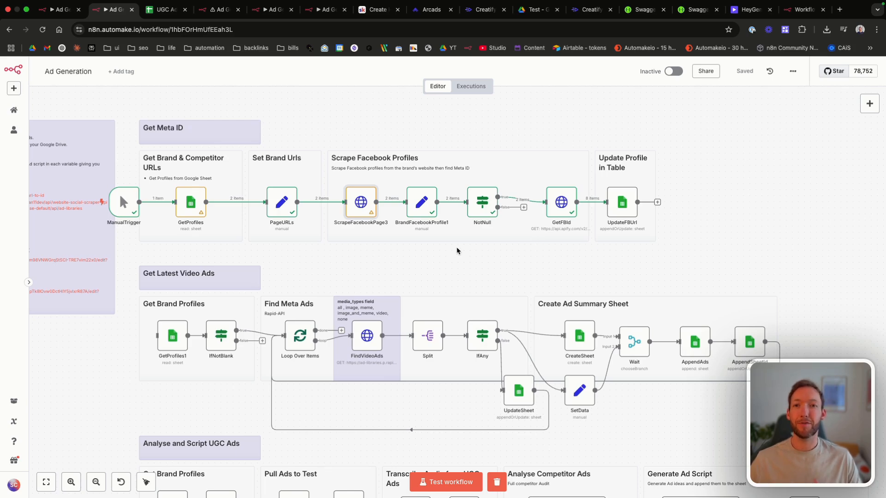
- View the workflow's Get Latest Video Ads section and check n8n.io's Status cell in the Competitors sheet
scroll(457, 251, down, 2)
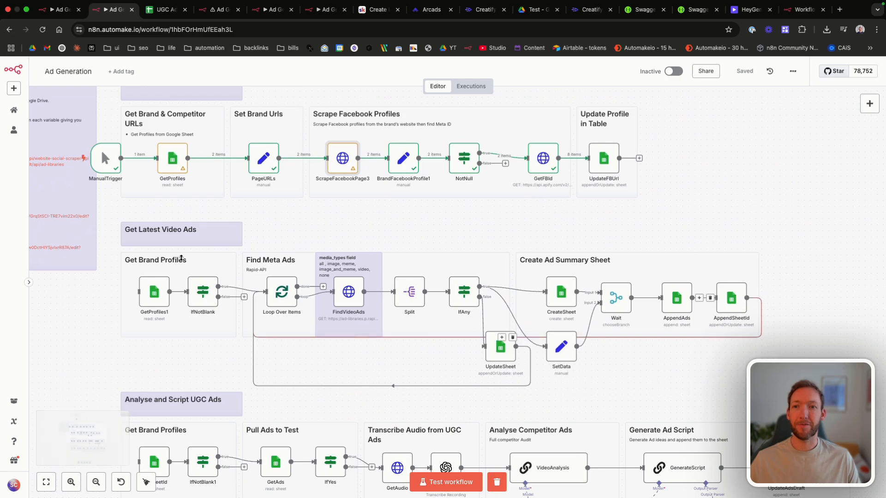
click(161, 9)
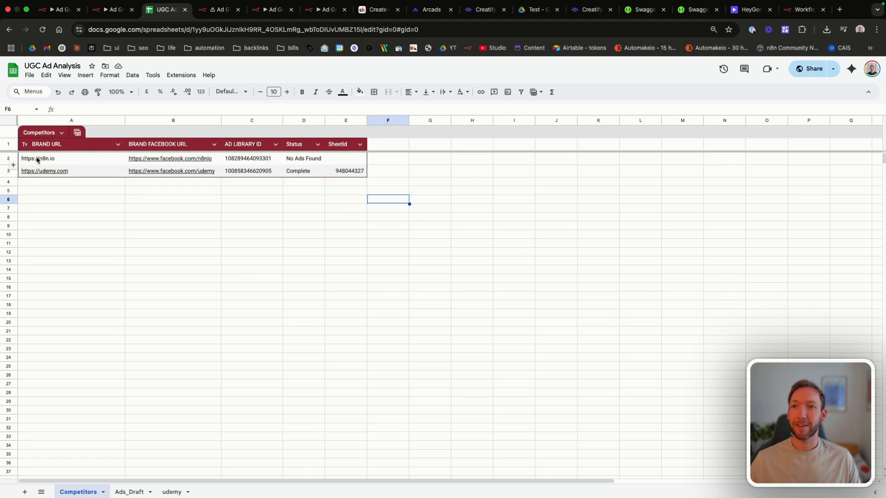
click(303, 159)
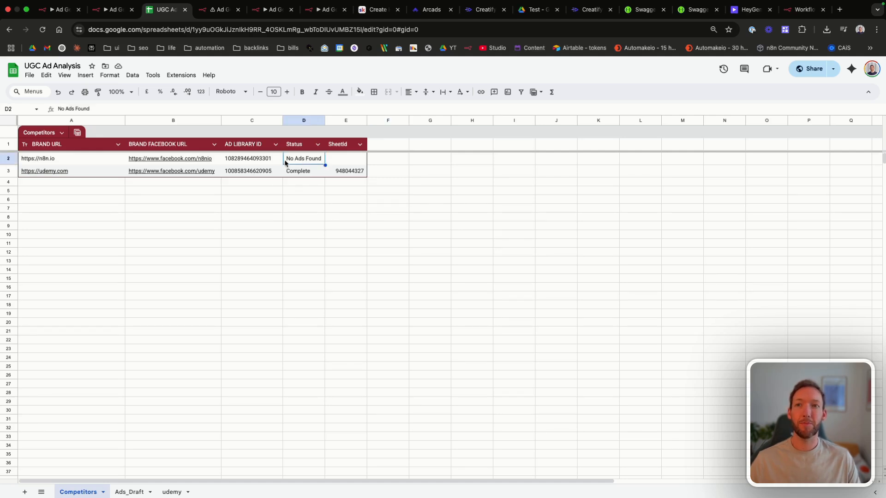
- Open the udemy sheet and review the title and adBody columns of the scraped ads
click(173, 490)
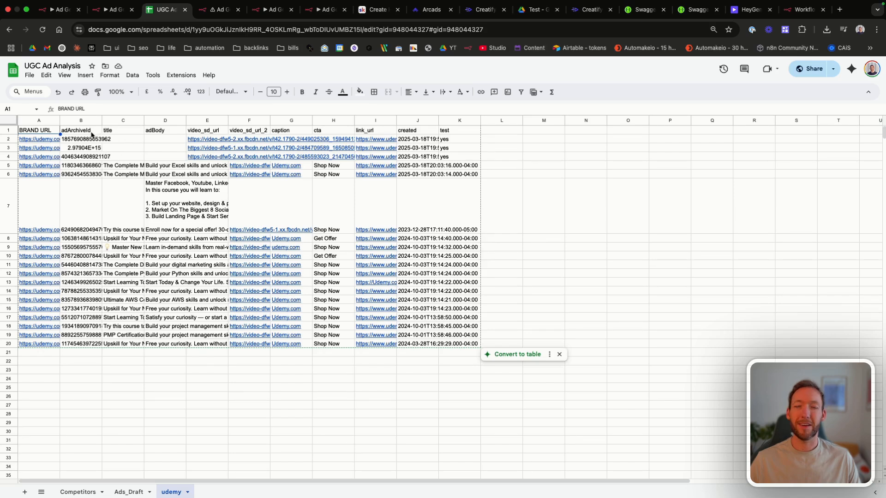
drag(130, 139, 131, 308)
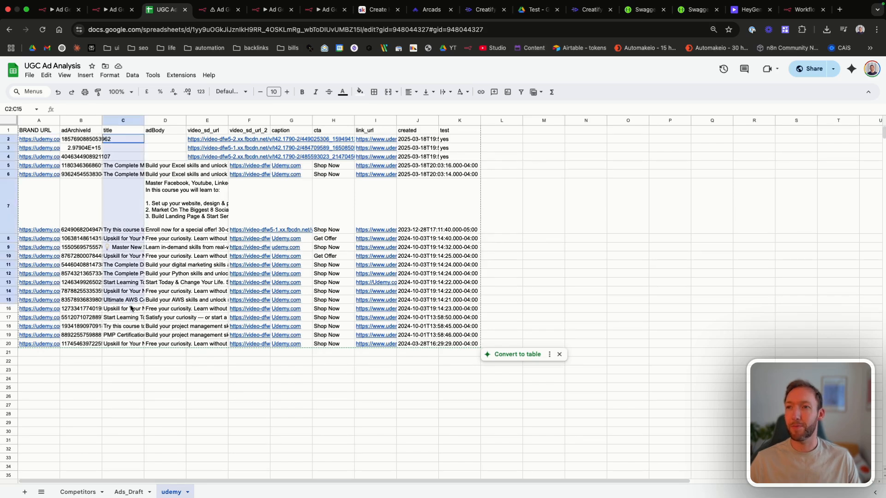
drag(179, 147, 181, 409)
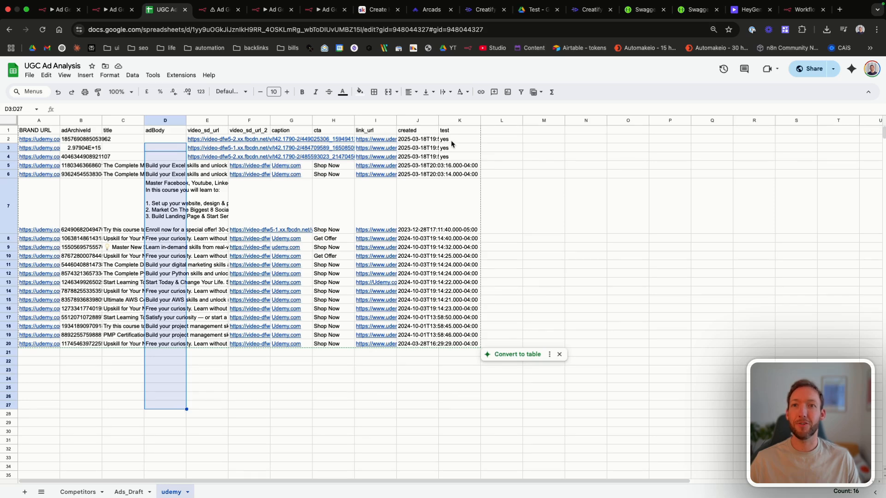
- Open the first udemy ad's video from its video_sd_url link, watch it and return to the spreadsheet
click(208, 140)
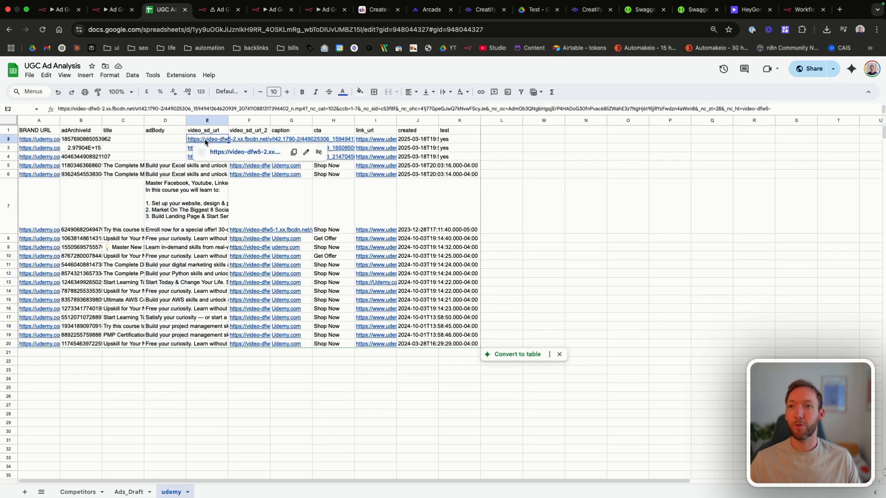
click(235, 154)
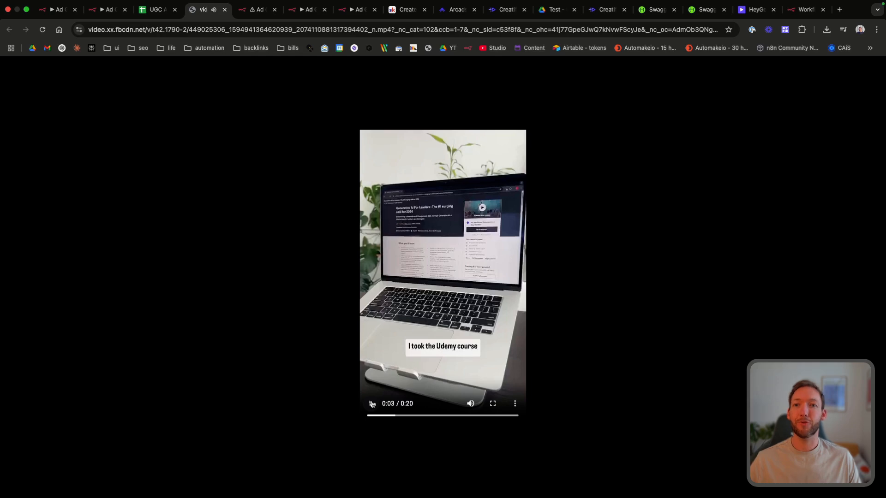
click(150, 14)
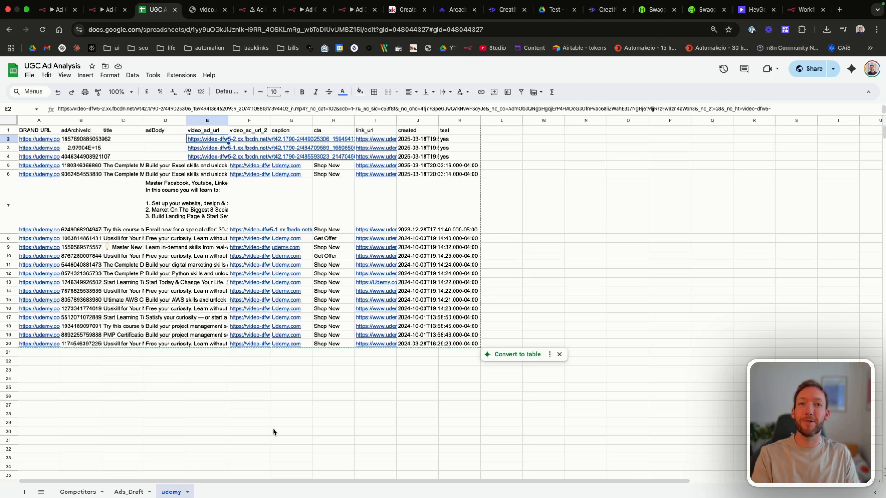
- Look over the Competitors sheet again and check the link_url and test columns in the udemy sheet
click(97, 492)
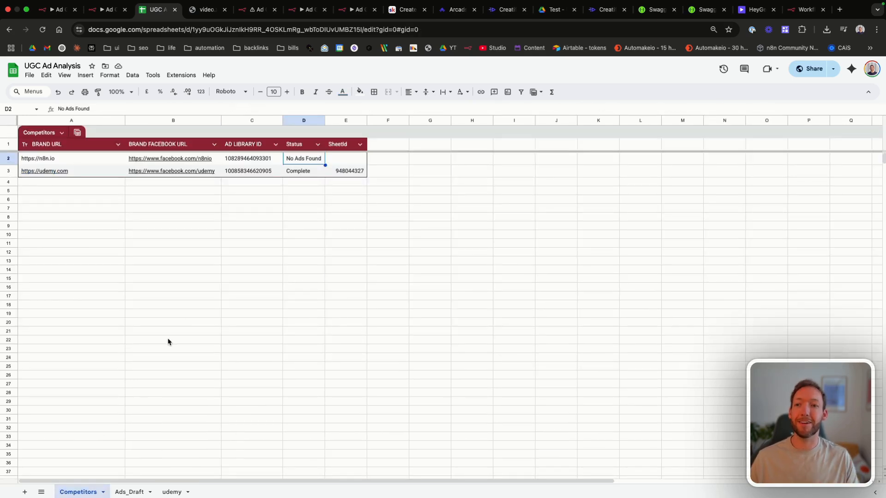
click(172, 492)
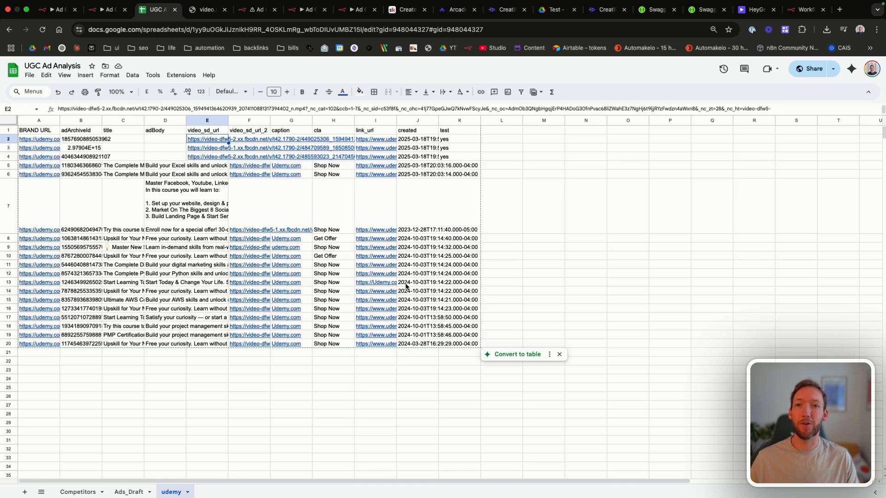
mouse_move(389, 264)
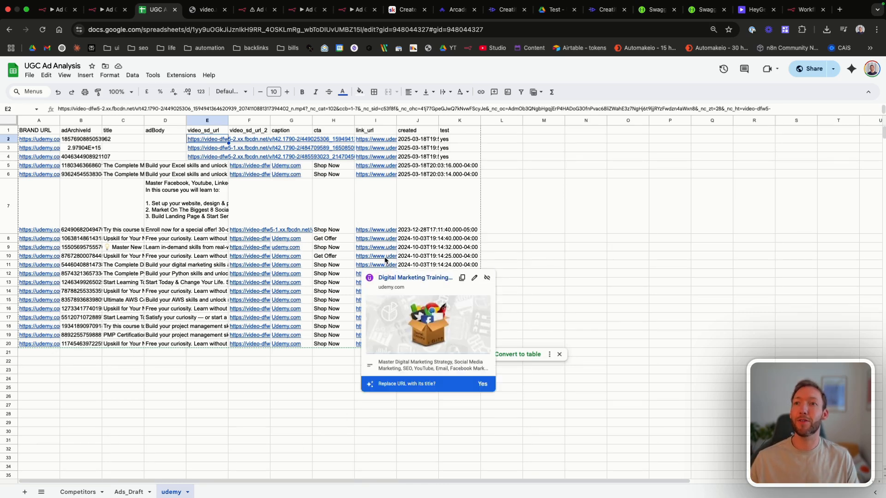
click(476, 174)
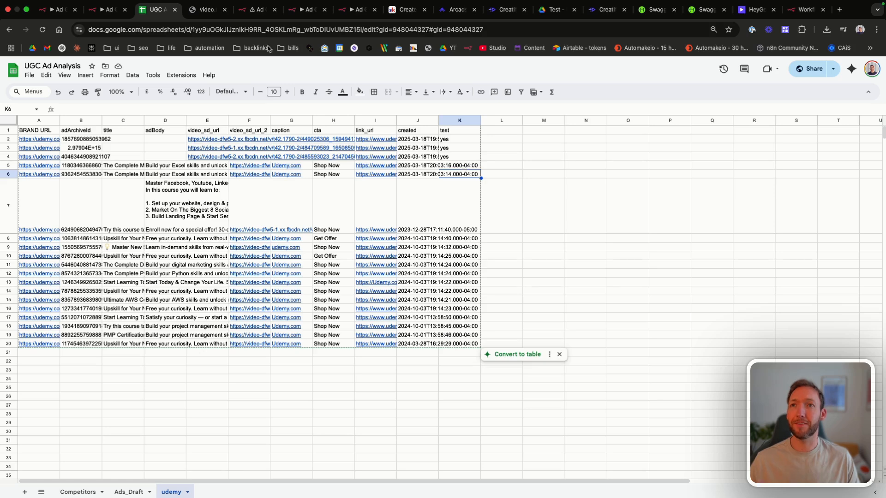
- Glance at the Ads_Draft sheet and examine the workflow's Analyse and Script UGC Ads nodes from Get Brand Profiles through UpdateAdsDraft
click(125, 492)
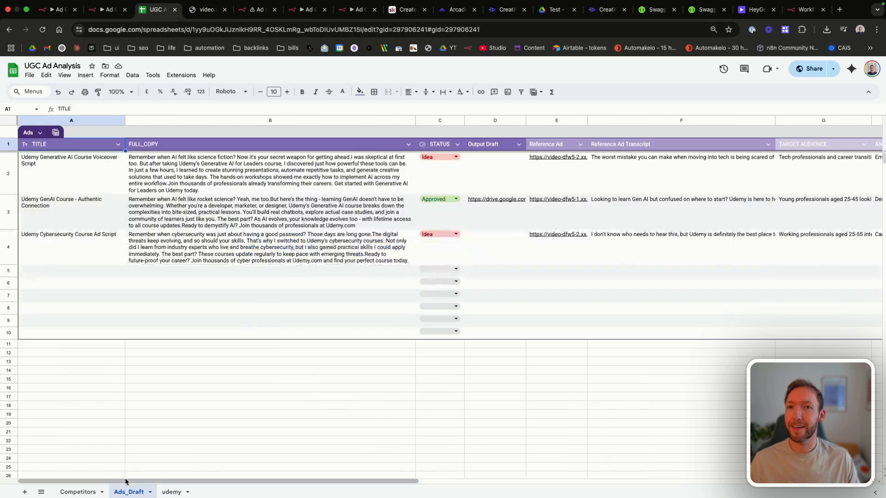
key(ctrl+shift+Tab)
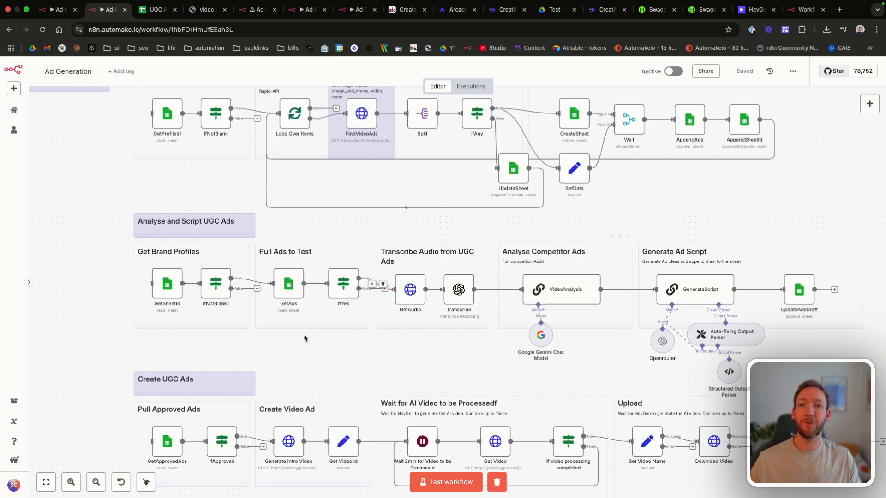
scroll(452, 284, right, 1)
scroll(452, 283, right, 5)
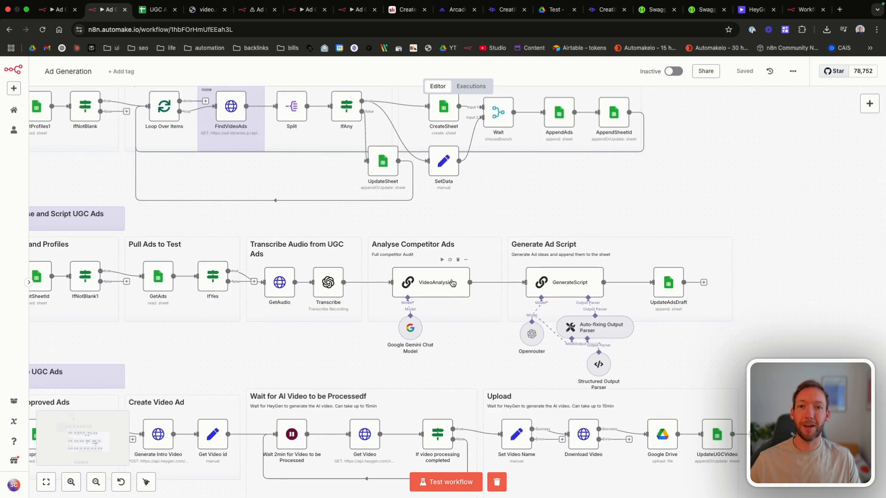
scroll(452, 283, right, 5)
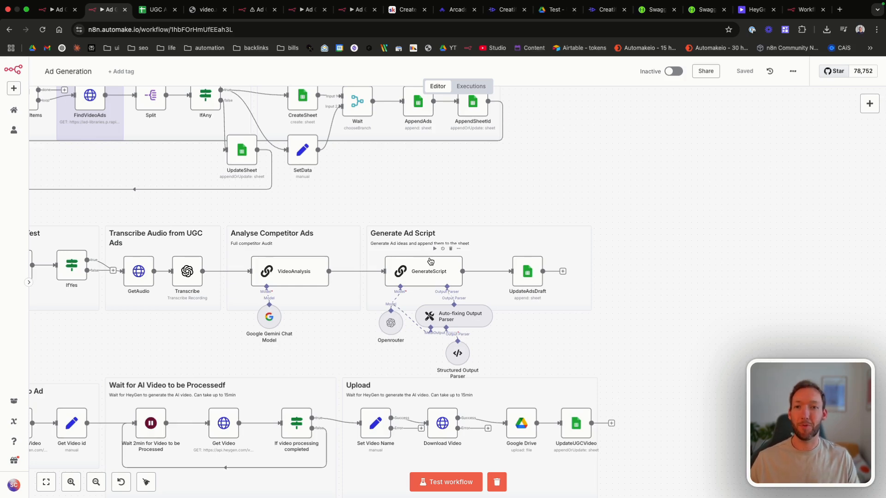
- Return to the Ads_Draft sheet and review the generated ad titles, full copy and statuses
click(153, 10)
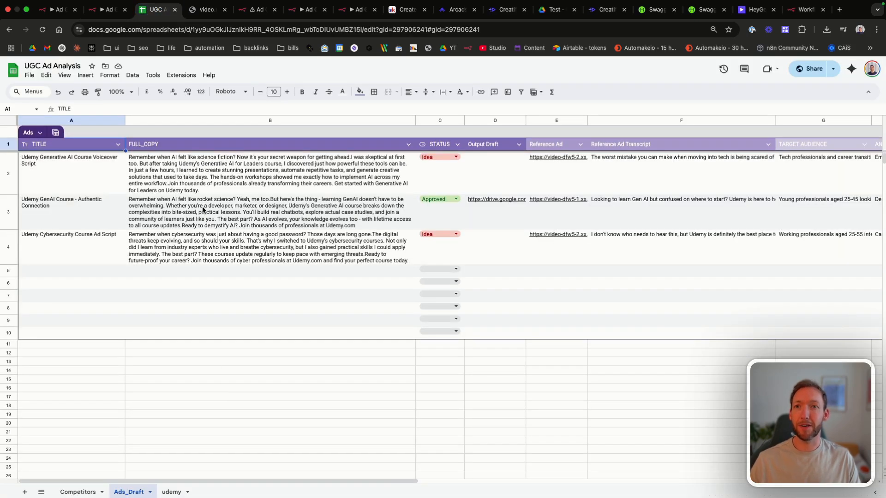
scroll(228, 194, right, 1)
scroll(229, 195, right, 1)
scroll(229, 195, left, 1)
scroll(229, 194, down, 1)
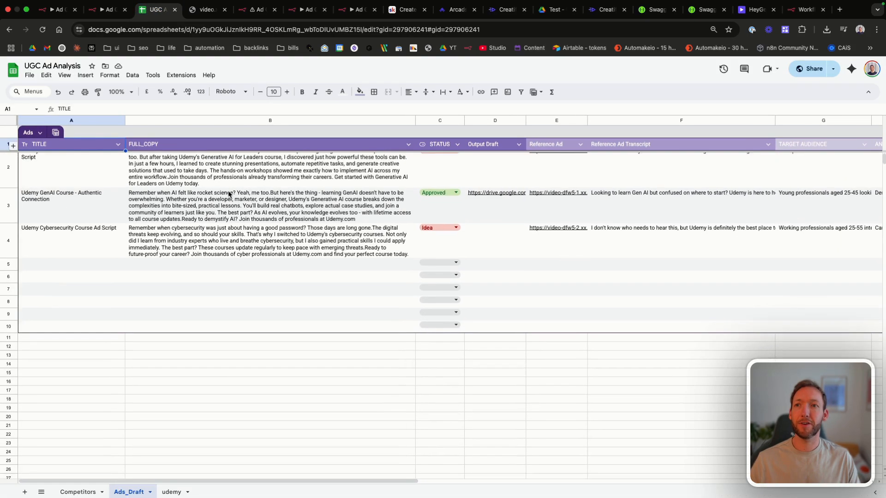
scroll(228, 194, up, 1)
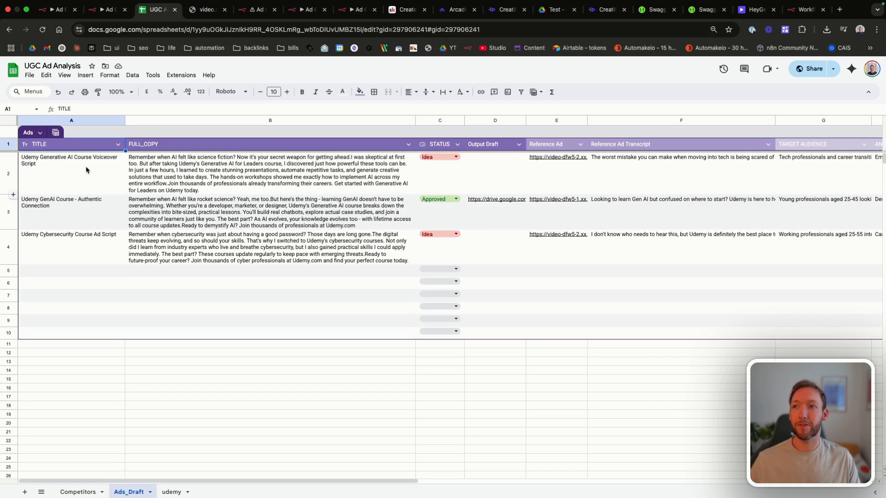
- Review the Ads_Draft rows across all columns, from title, full copy and reference ad transcript to target audience, angle, hook, body copy and CTA
drag(86, 168, 87, 250)
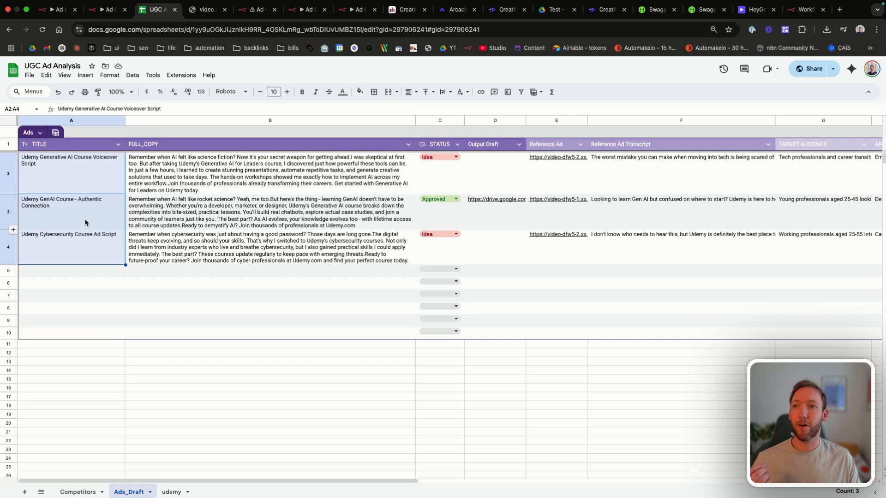
drag(219, 186, 206, 260)
scroll(206, 259, right, 5)
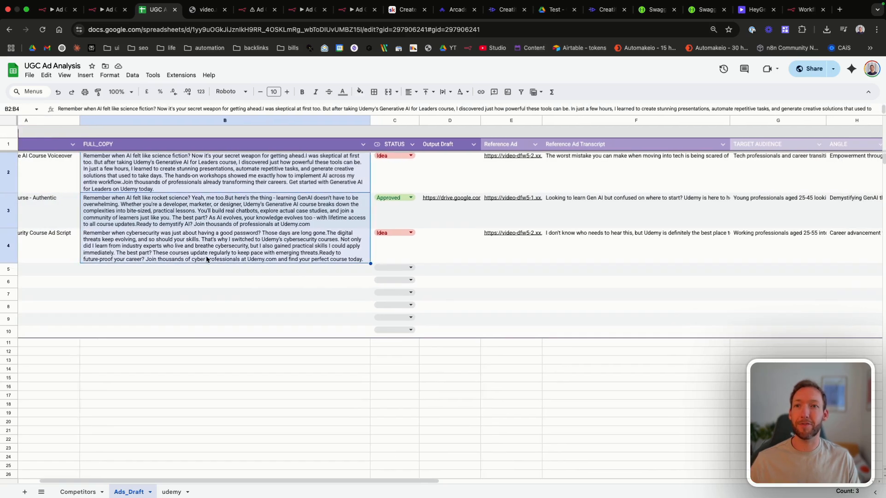
scroll(207, 260, right, 2)
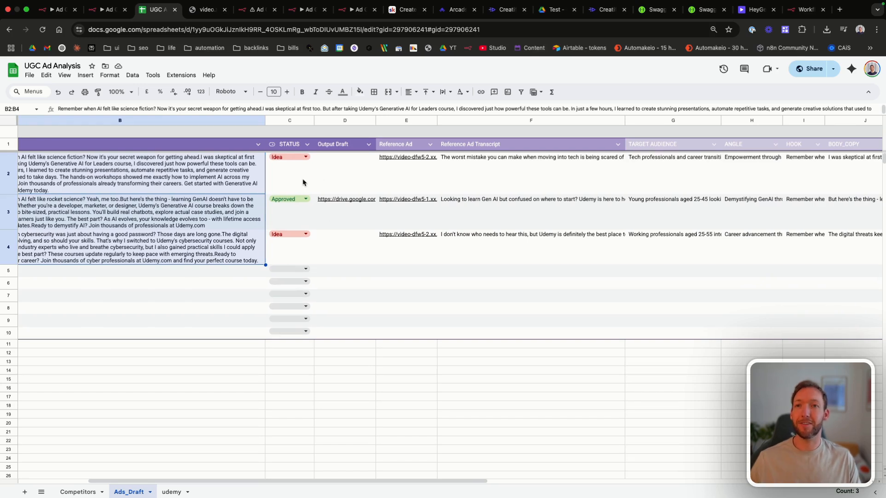
scroll(302, 182, right, 4)
scroll(377, 191, right, 2)
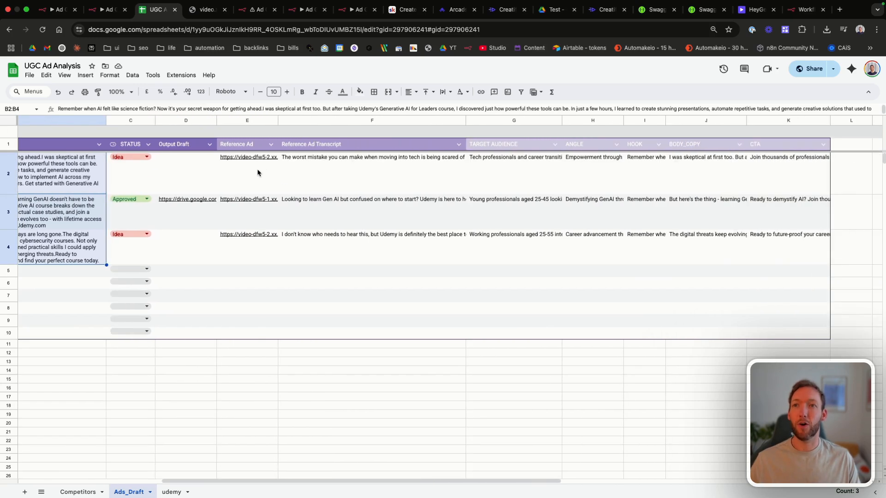
scroll(343, 169, right, 6)
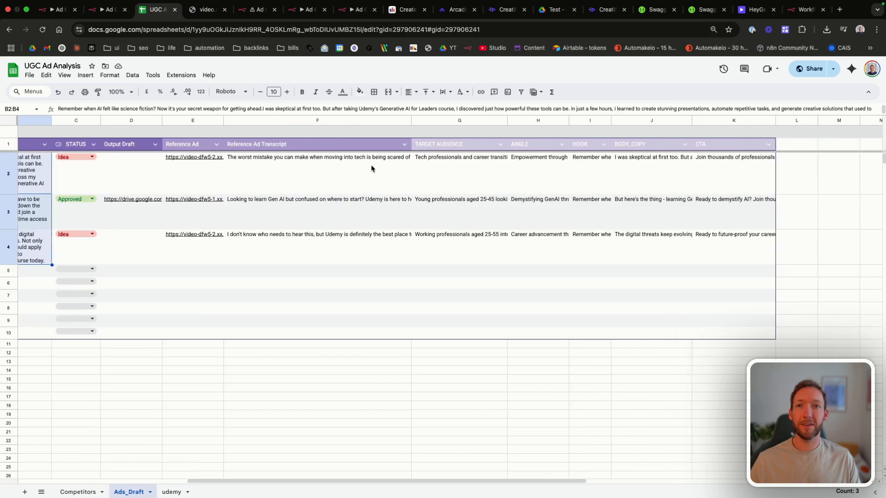
scroll(345, 169, right, 1)
drag(351, 165, 584, 179)
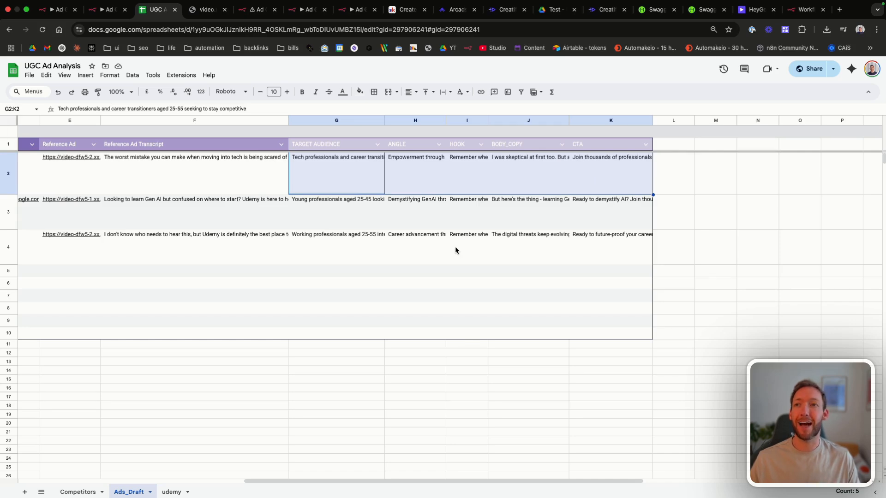
scroll(455, 247, left, 10)
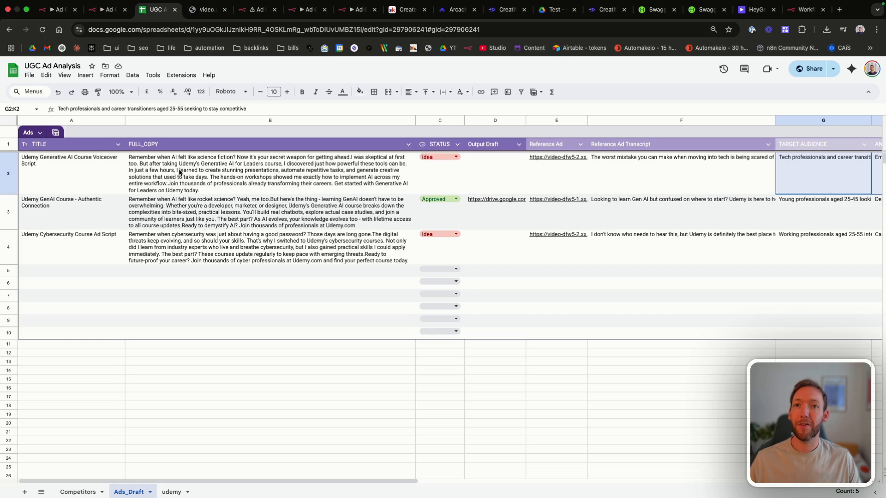
- Switch to the Ad Generation - Template workflow and examine the Create UGC Ads nodes from Pull Approved Ads through Upload
click(255, 9)
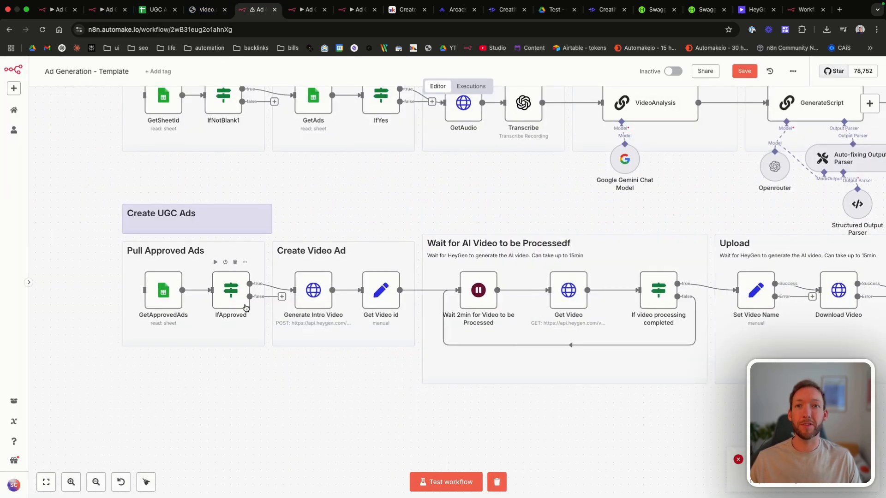
scroll(246, 308, right, 1)
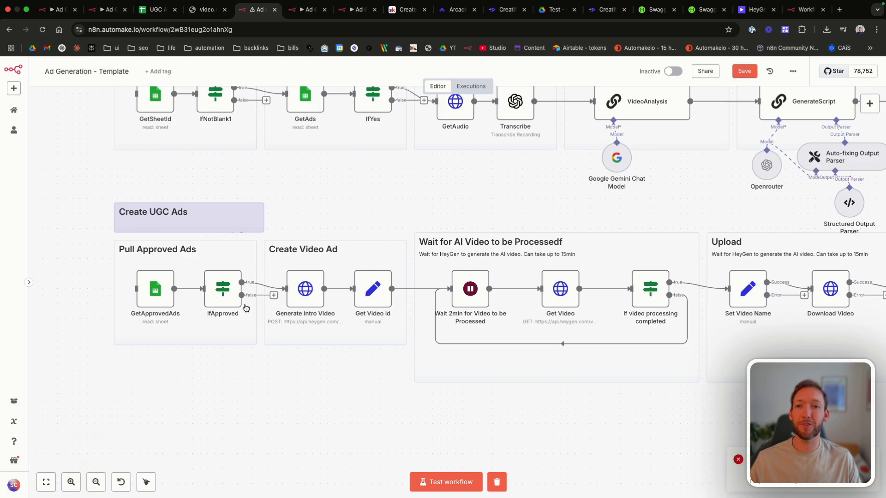
scroll(246, 308, right, 4)
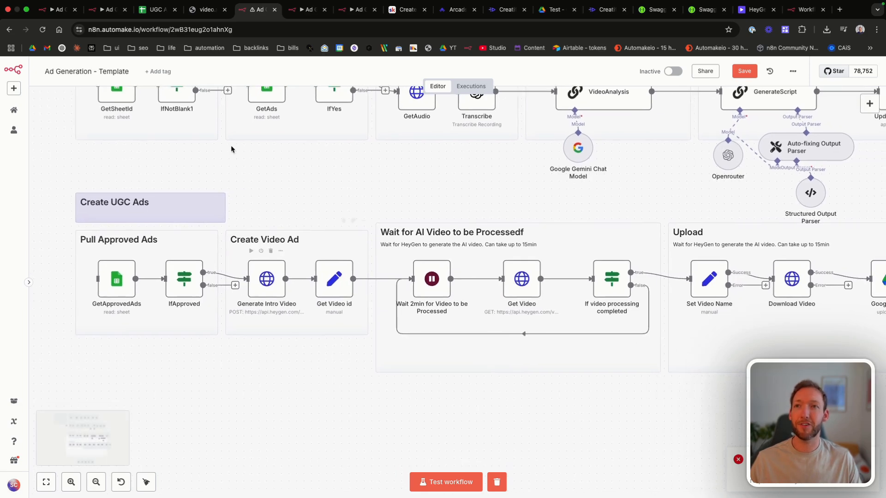
scroll(278, 255, right, 2)
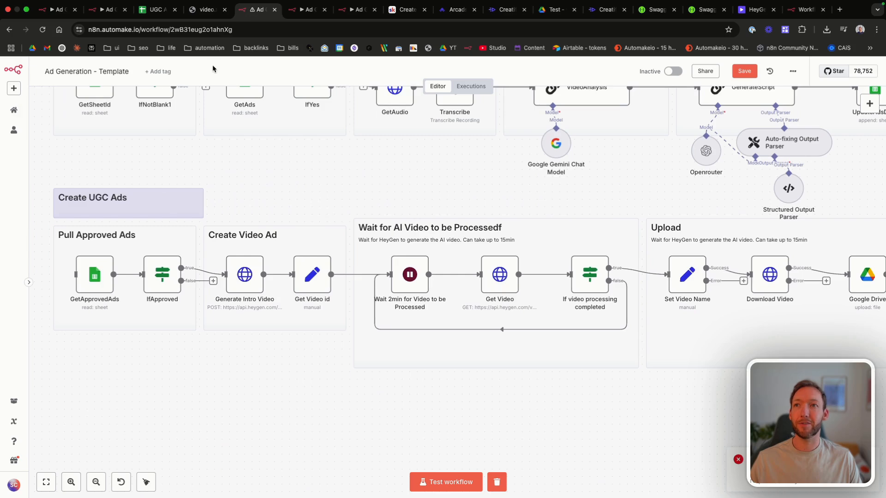
scroll(556, 235, right, 7)
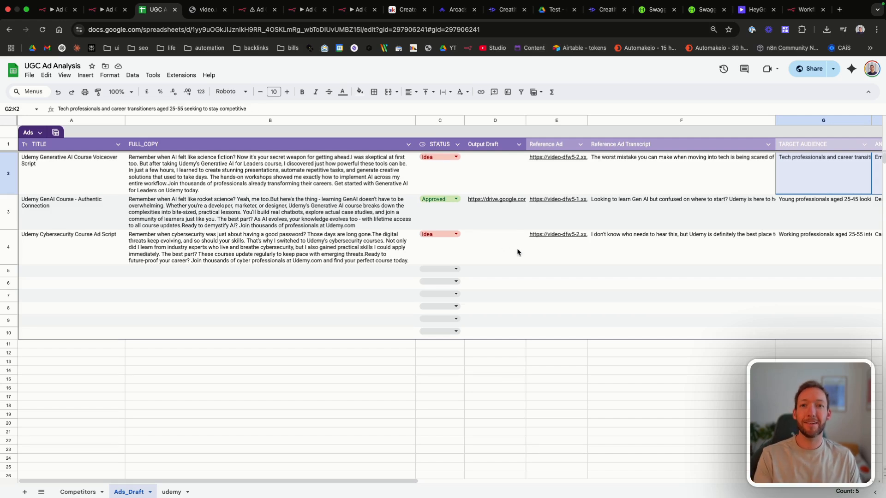
- Preview the approved Udemy GenAI ad's Output Draft video link, check its full copy and return to the workflow
click(497, 211)
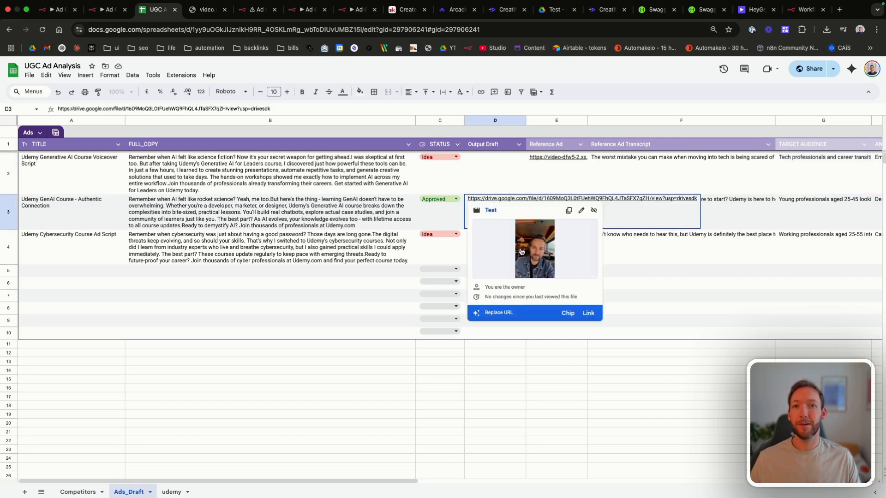
click(224, 213)
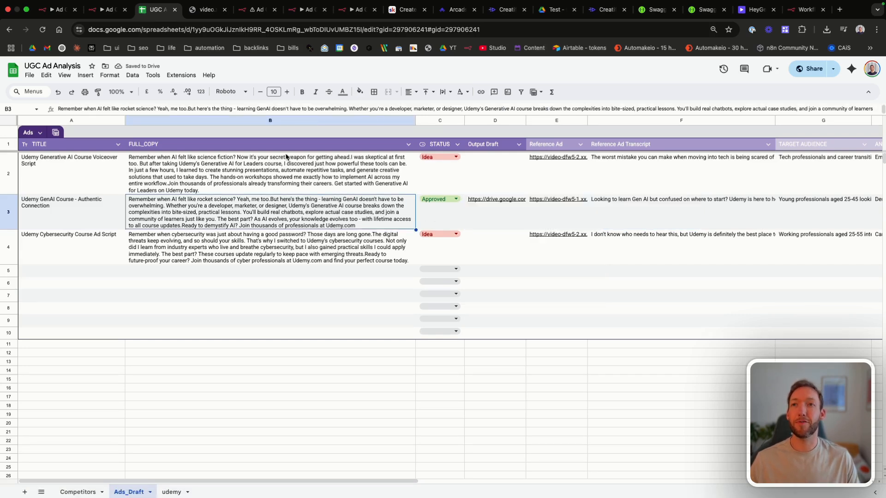
click(256, 9)
scroll(128, 314, up, 3)
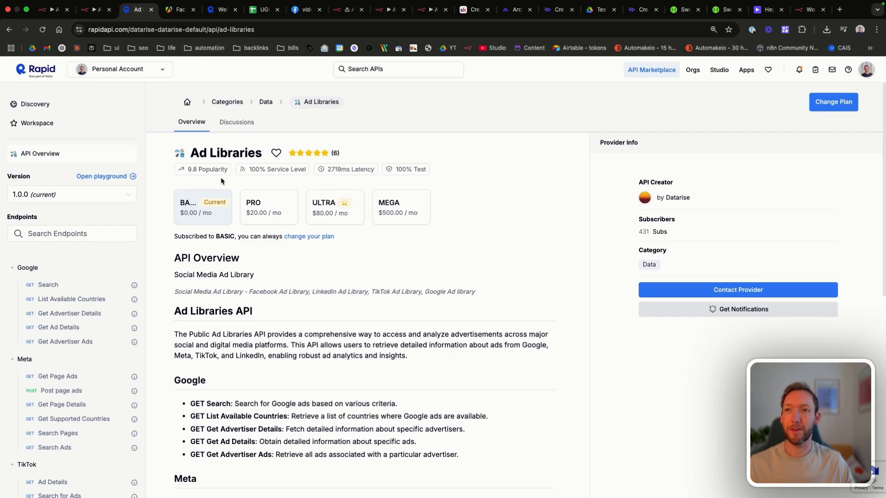
- Review the Ad Libraries API overview on RapidAPI and its list of Meta endpoints
drag(191, 153, 248, 151)
click(248, 150)
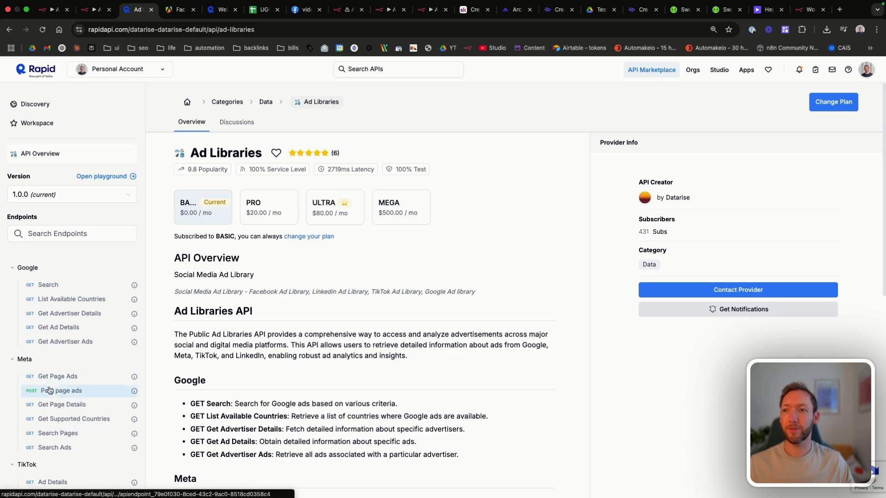
scroll(53, 387, down, 1)
scroll(76, 400, down, 1)
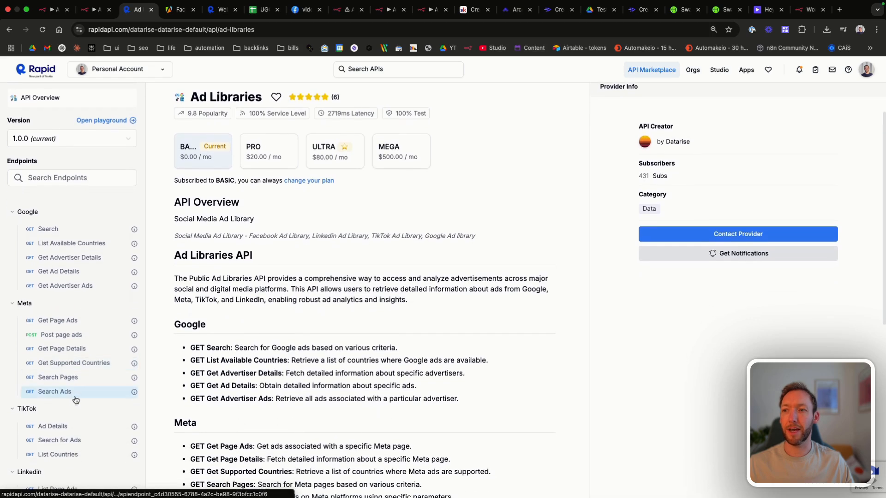
scroll(73, 323, up, 2)
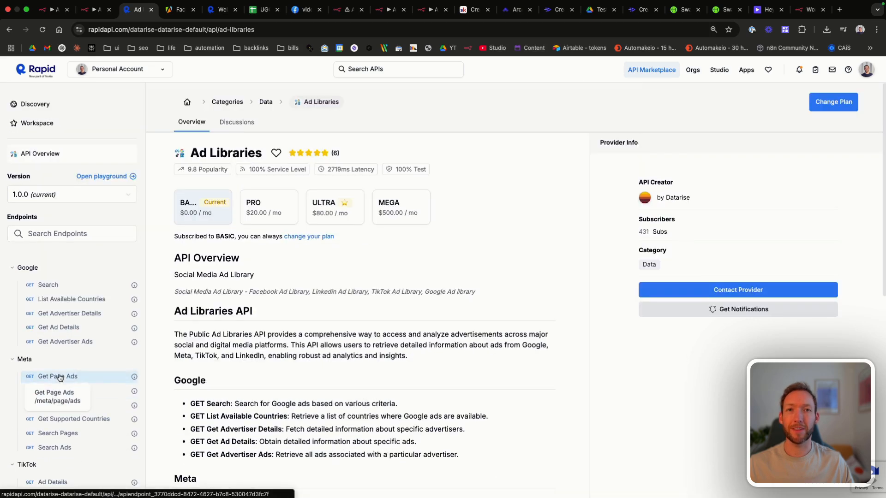
- Open the Meta Get Page Ads endpoint and copy its Shell cURL code snippet
click(60, 377)
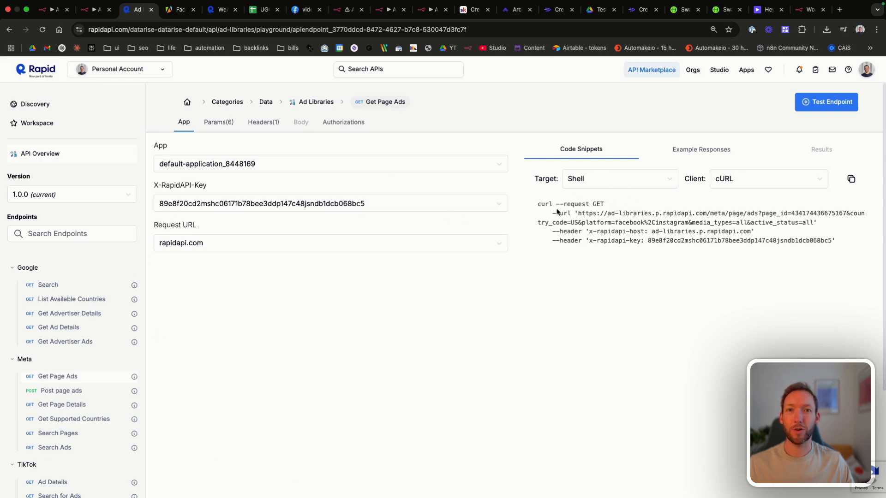
click(851, 179)
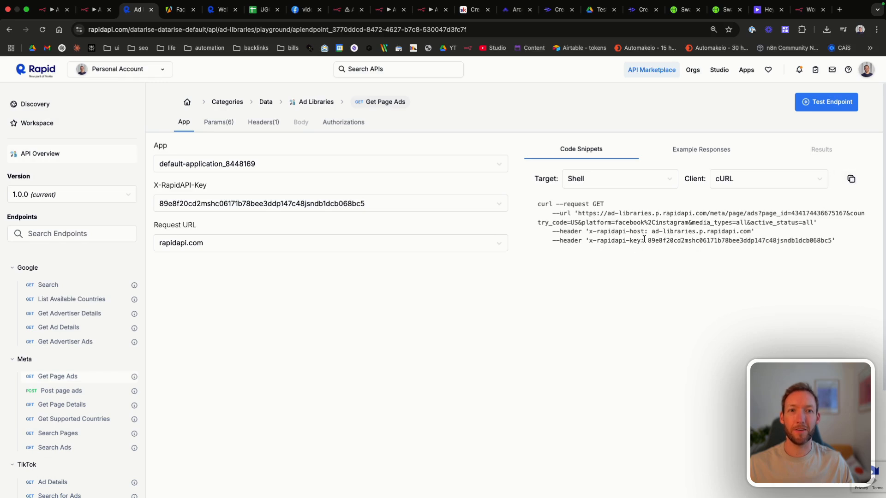
drag(645, 239, 740, 240)
click(738, 240)
click(851, 180)
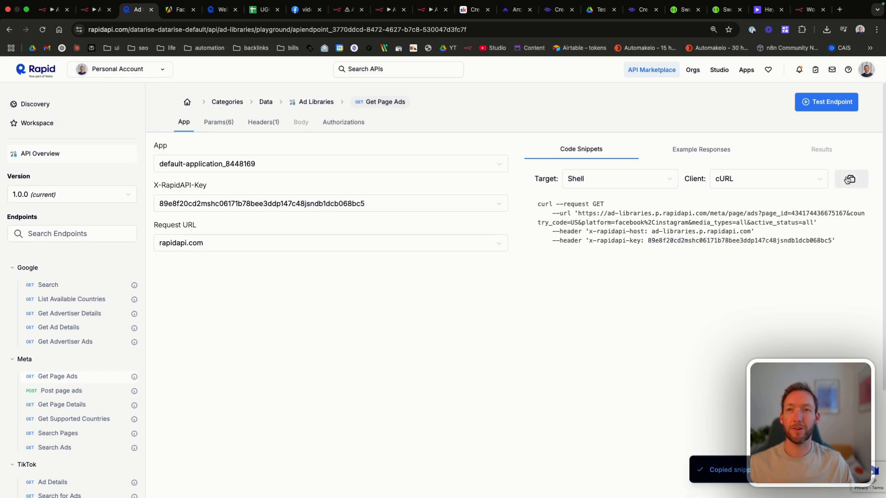
- Add an HTTP Request node to the n8n Ad Generation workflow and import the copied cURL command containing the API key
click(94, 9)
scroll(294, 228, up, 2)
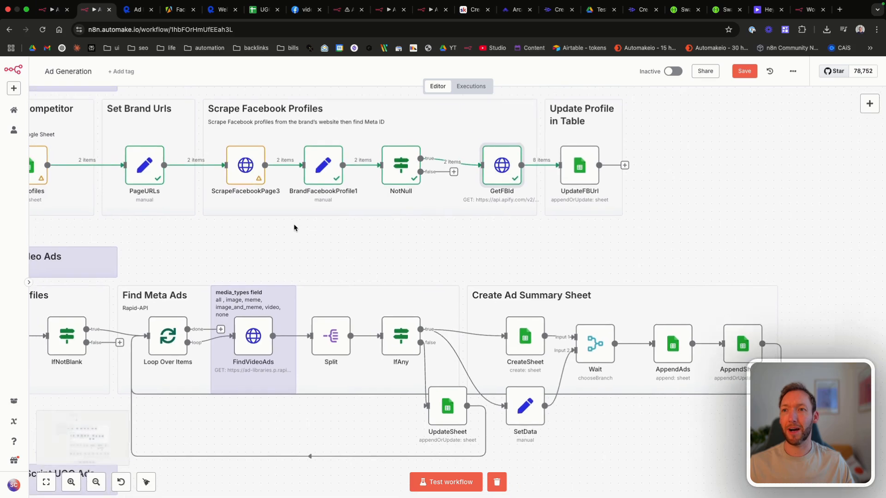
scroll(305, 245, up, 1)
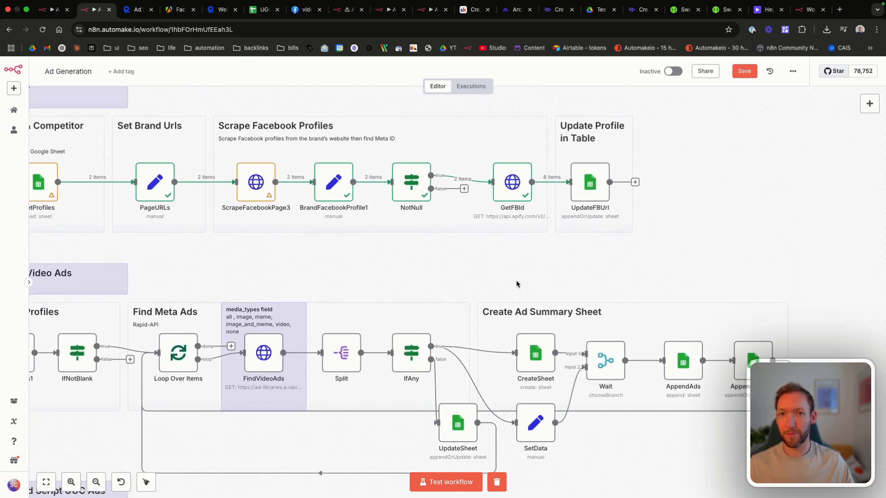
click(869, 103)
text(htt)
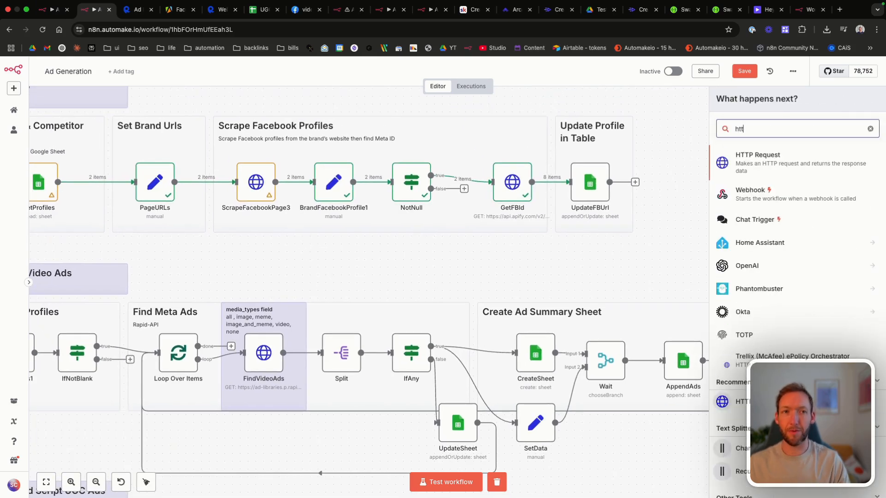
text(p)
click(722, 164)
click(545, 120)
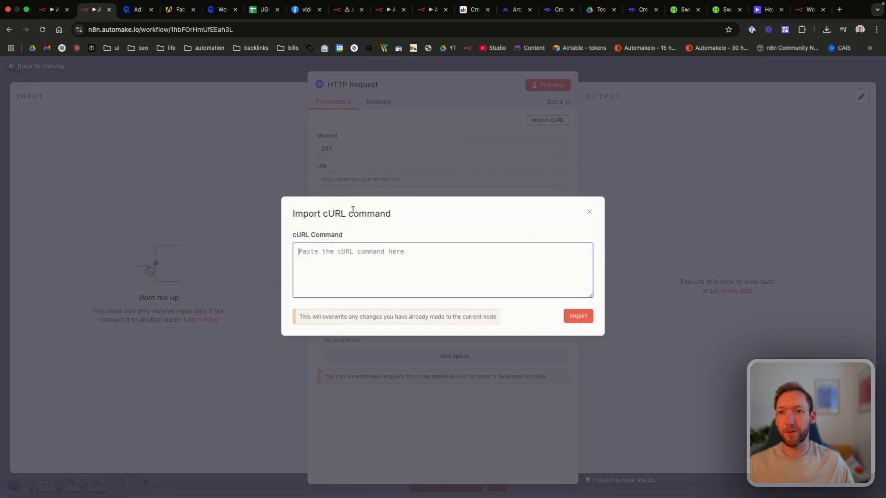
key(super+v)
click(579, 318)
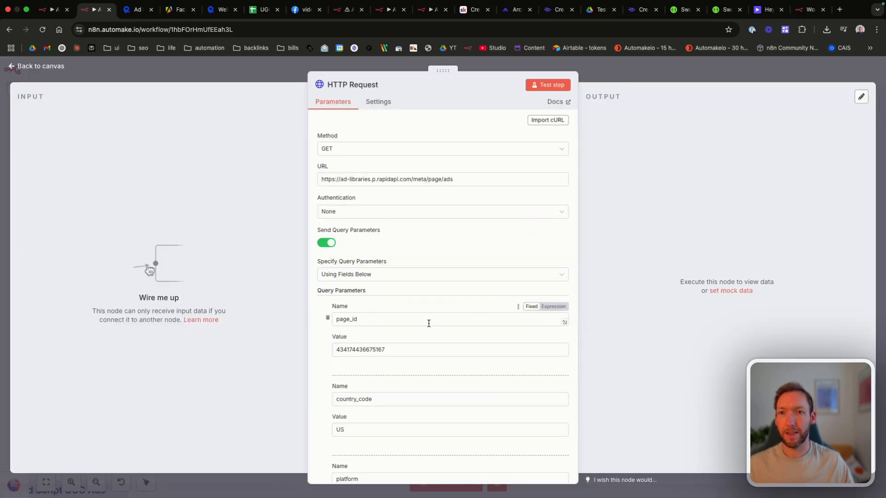
- Check the HTTP Request node's imported query and header parameters and return to the canvas
scroll(429, 323, down, 10)
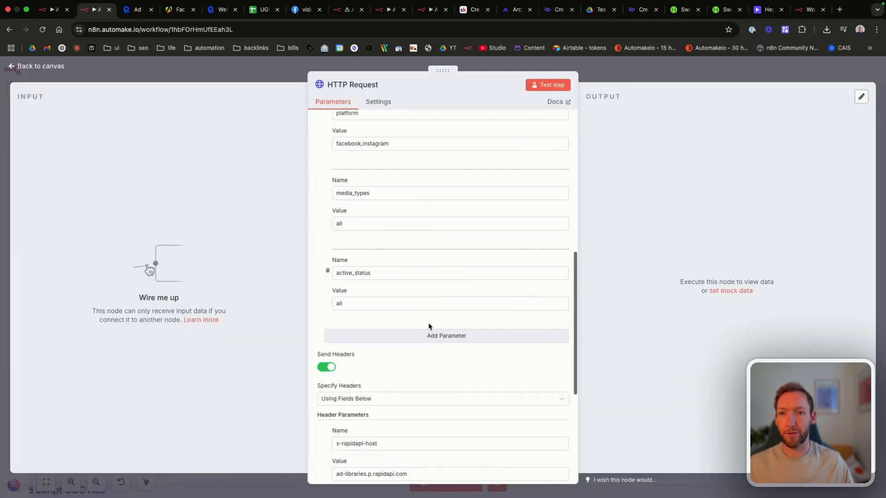
scroll(429, 326, down, 3)
scroll(429, 340, up, 11)
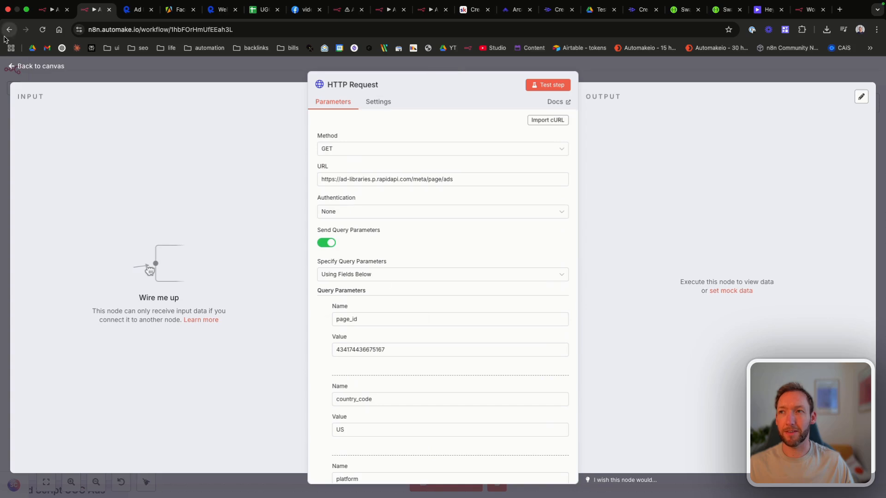
click(34, 67)
- Examine the workflow's Get Meta ID and Get Latest Video Ads sections, including the ScrapeFacebookPage3, GetFBId and FindVideoAds nodes
scroll(368, 221, up, 3)
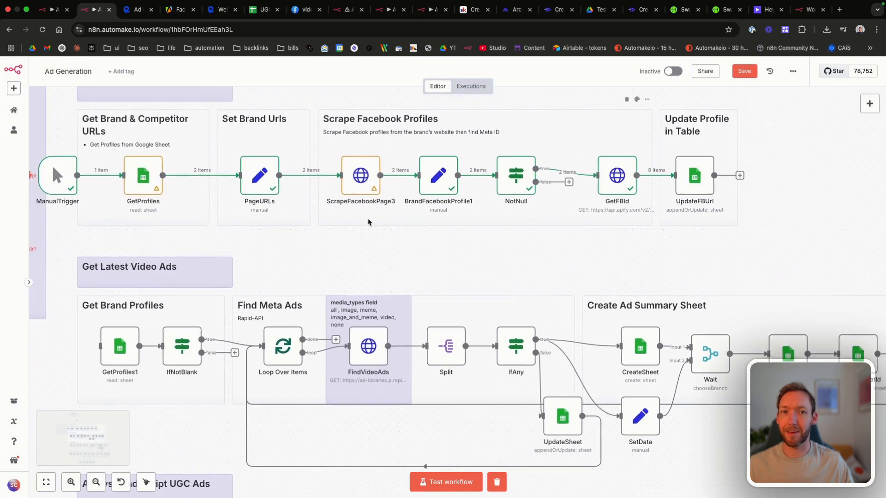
scroll(369, 222, up, 3)
scroll(368, 223, left, 3)
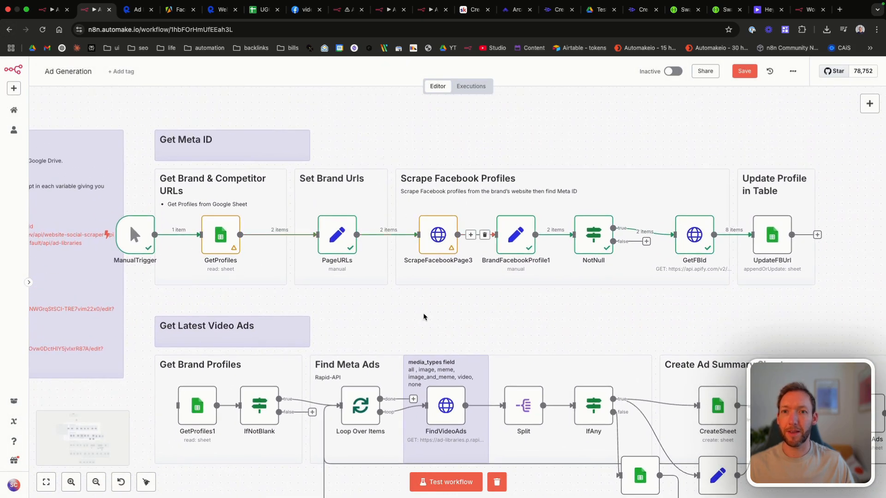
scroll(383, 225, down, 2)
scroll(383, 225, right, 2)
scroll(382, 225, down, 5)
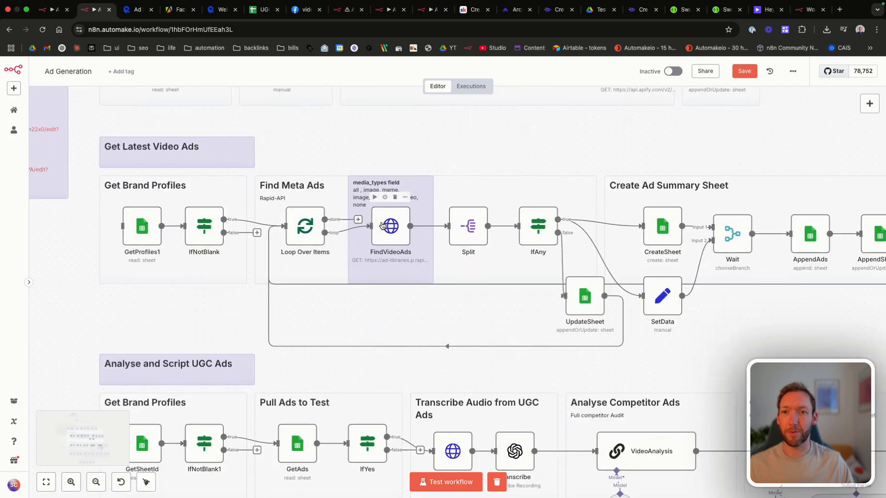
scroll(382, 225, down, 1)
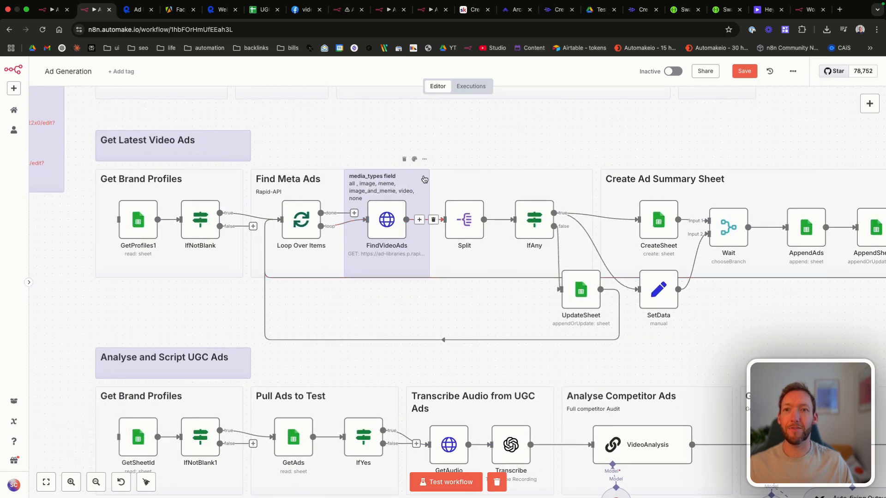
scroll(424, 179, up, 3)
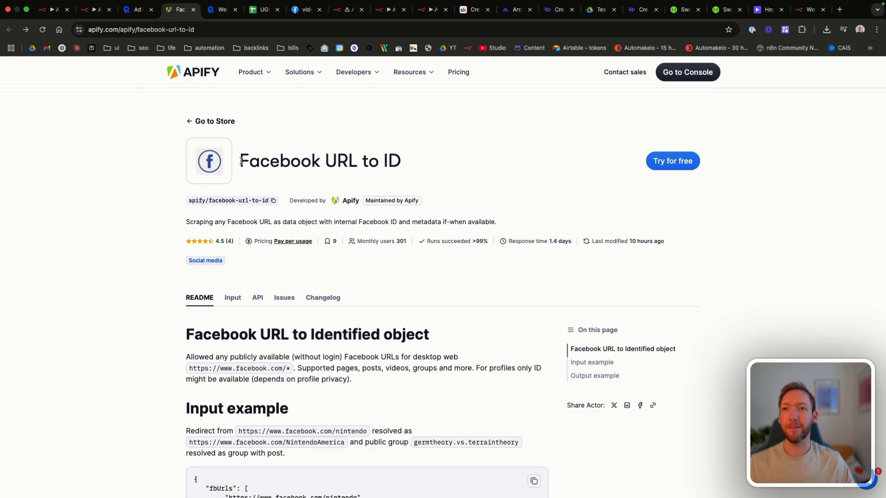
- Look over the Facebook URL to ID actor's page on Apify and open the actor in the Apify console
drag(241, 161, 411, 172)
click(413, 175)
drag(313, 160, 392, 161)
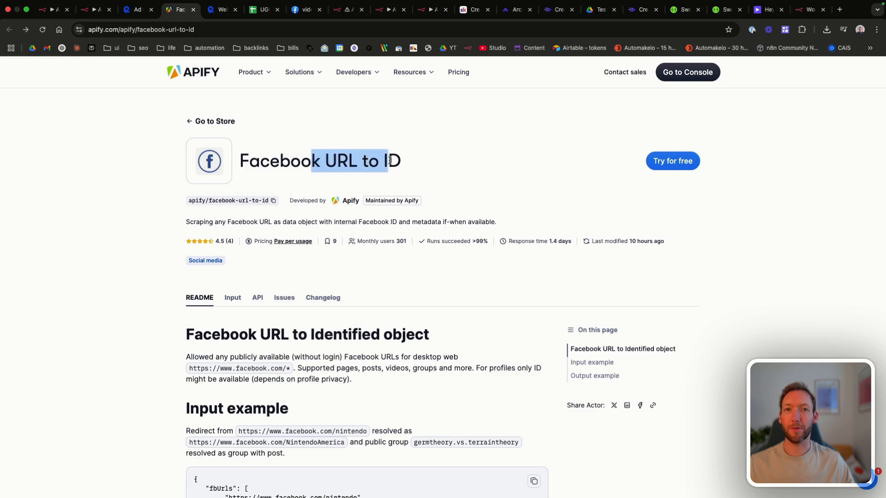
click(390, 162)
click(681, 167)
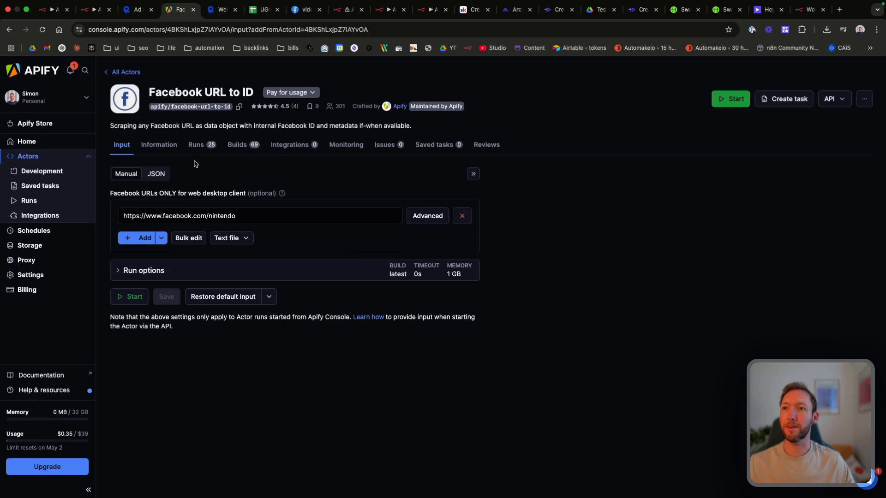
- Open the Facebook URL to ID actor's API endpoints and find "Run Actor synchronously and get dataset items"
click(291, 145)
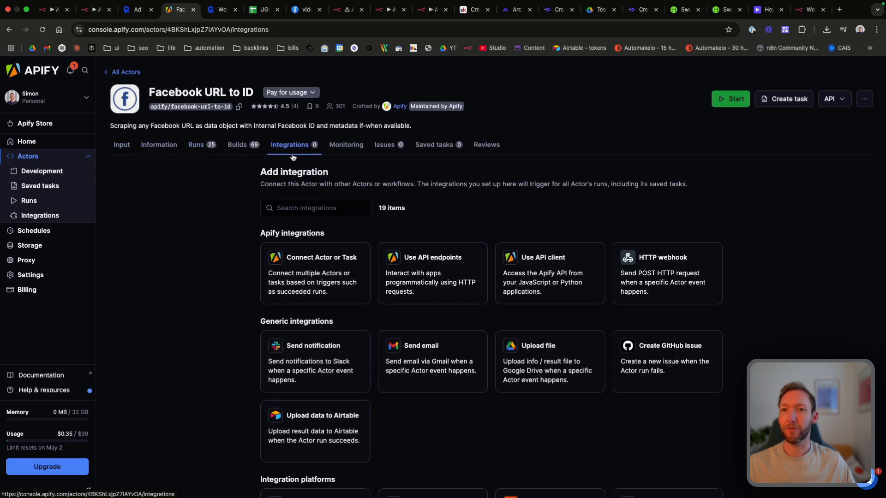
click(437, 270)
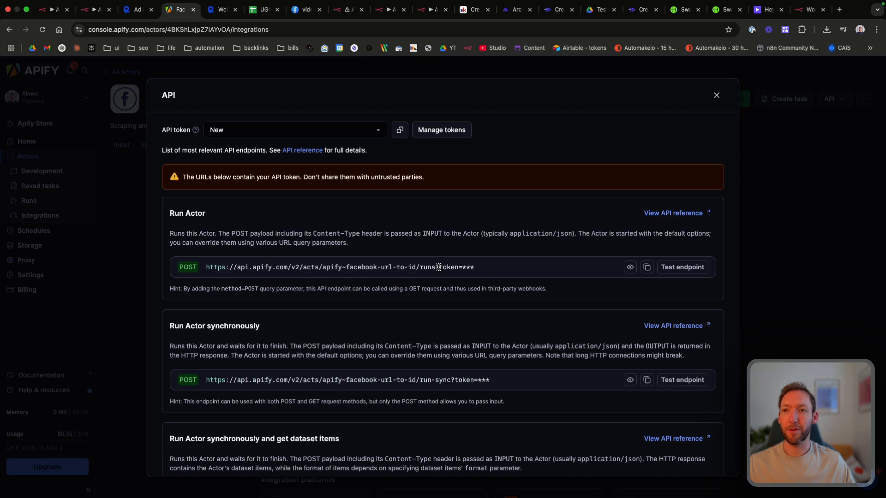
scroll(439, 267, down, 5)
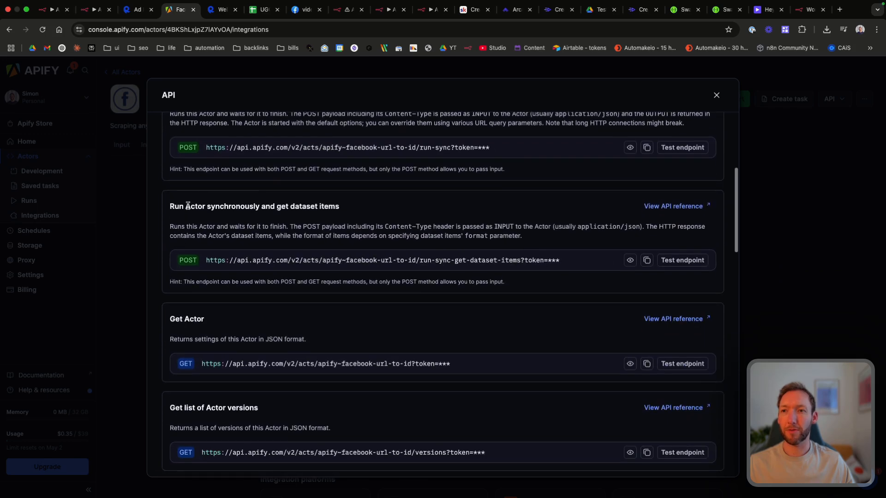
drag(170, 207, 322, 207)
click(322, 206)
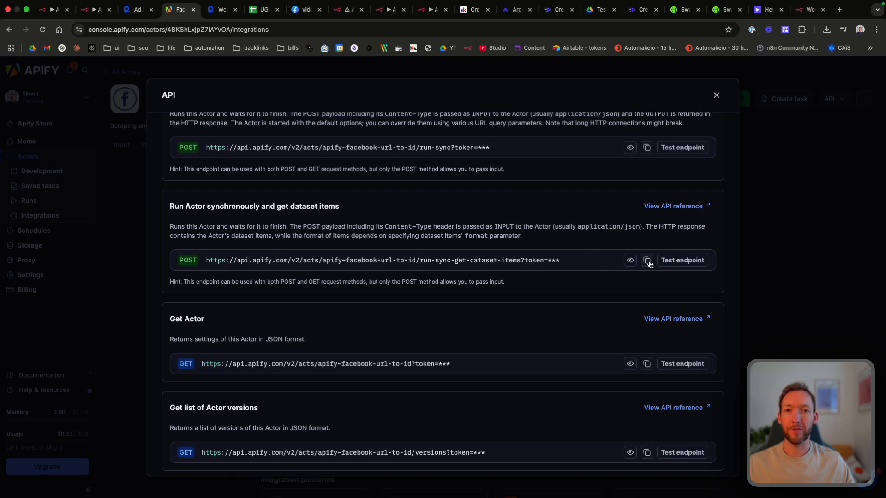
- Switch to the n8n Ad Generation workflow, check the GetFBId node's Apify request URL and return to the canvas
click(94, 11)
scroll(227, 207, up, 10)
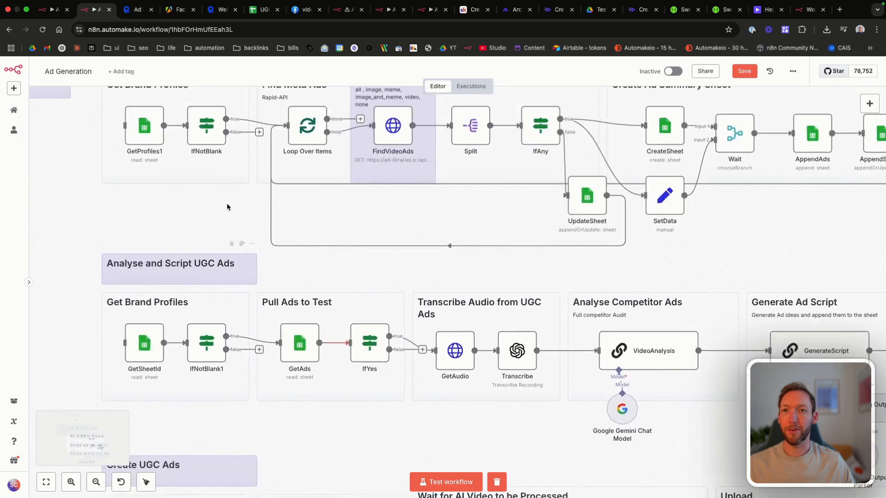
scroll(227, 207, right, 5)
scroll(227, 206, up, 2)
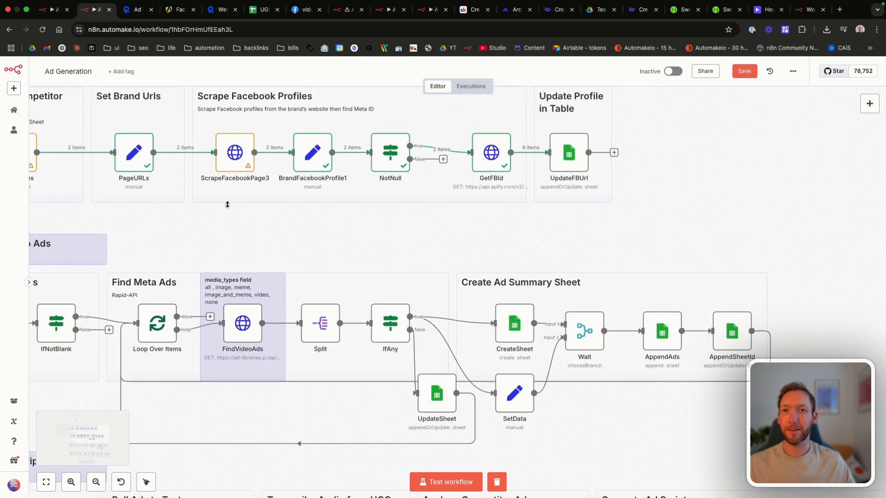
double_click(492, 152)
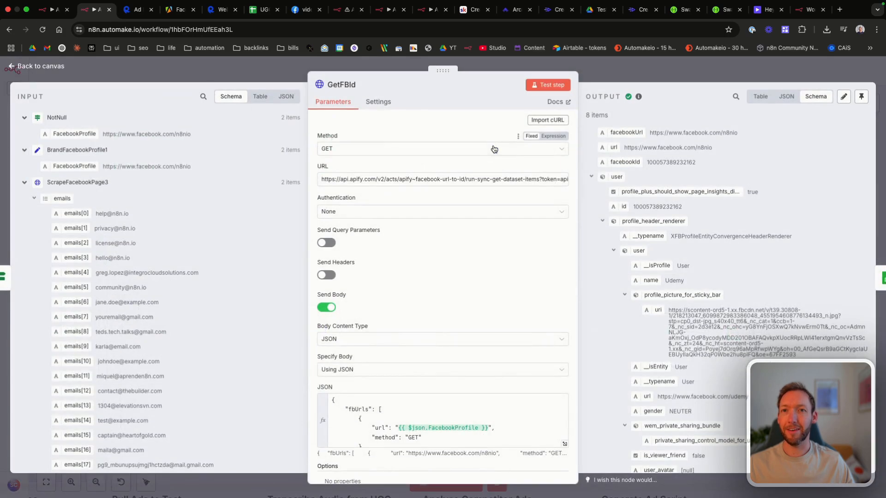
triple_click(408, 182)
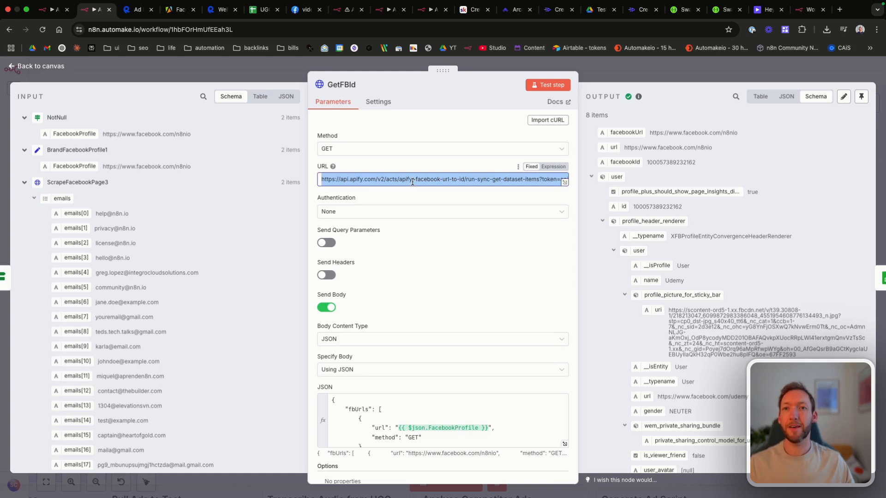
scroll(438, 181, right, 5)
scroll(438, 181, left, 5)
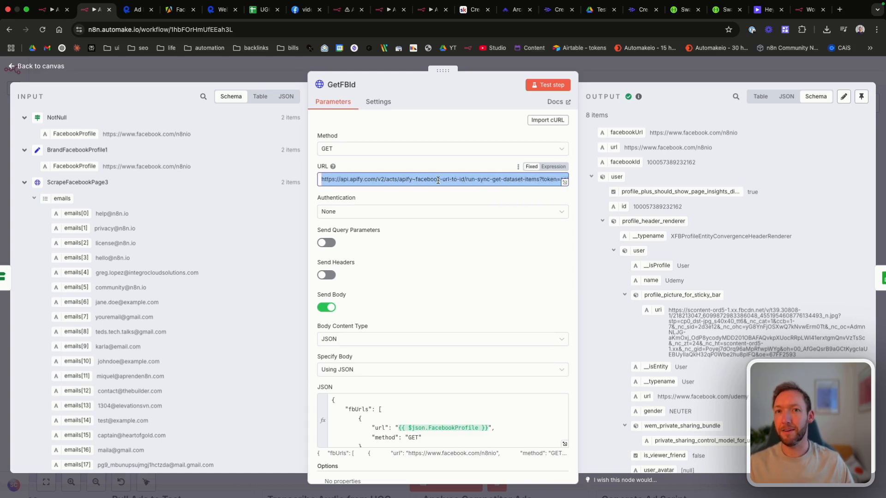
click(343, 178)
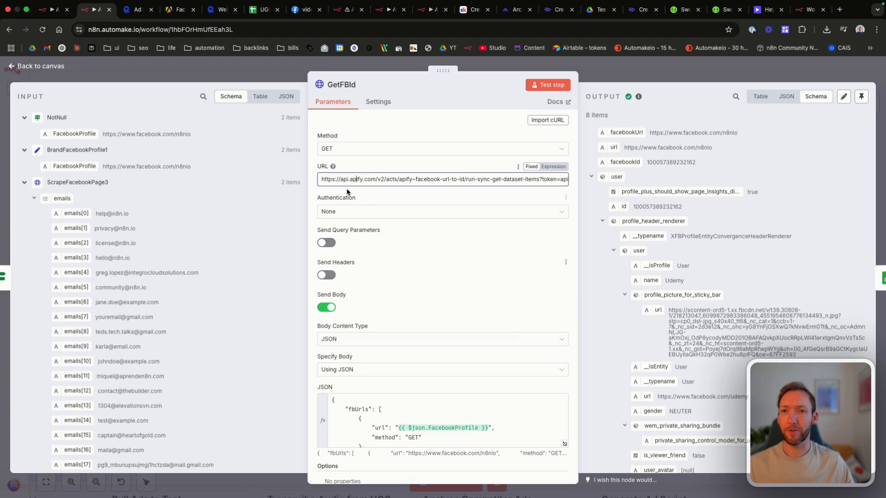
click(51, 64)
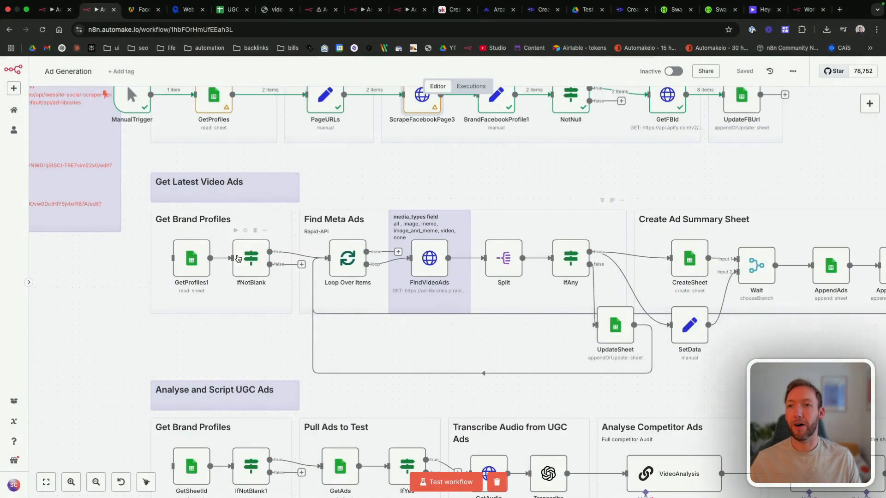
- Review the Get Latest Video Ads section's GetProfiles1 node and the Competitors sheet it reads, and return to the workflow
scroll(239, 258, up, 2)
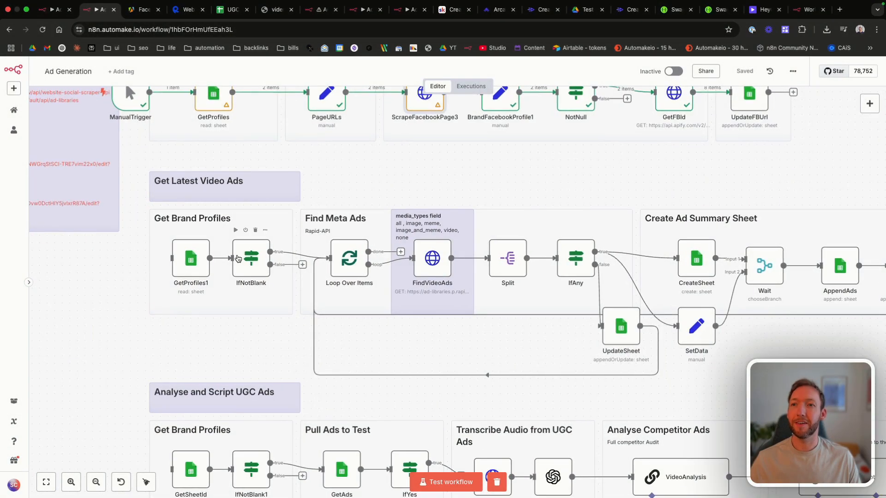
scroll(238, 258, up, 1)
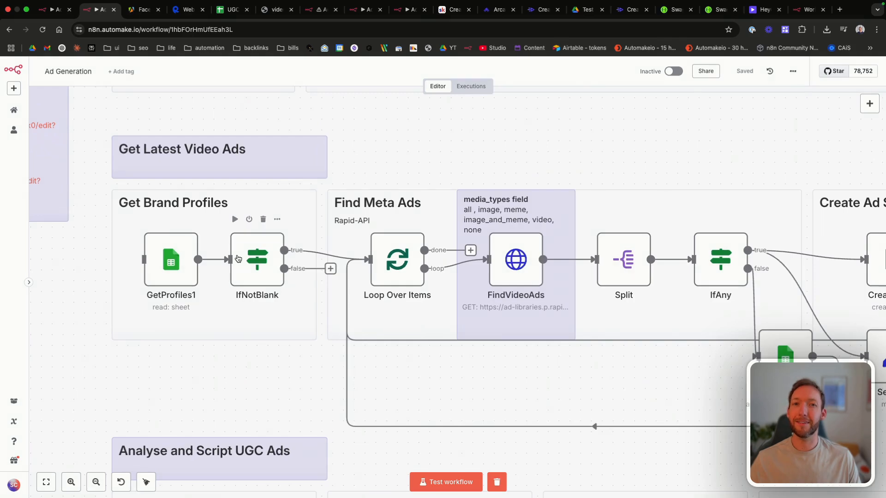
scroll(359, 281, down, 2)
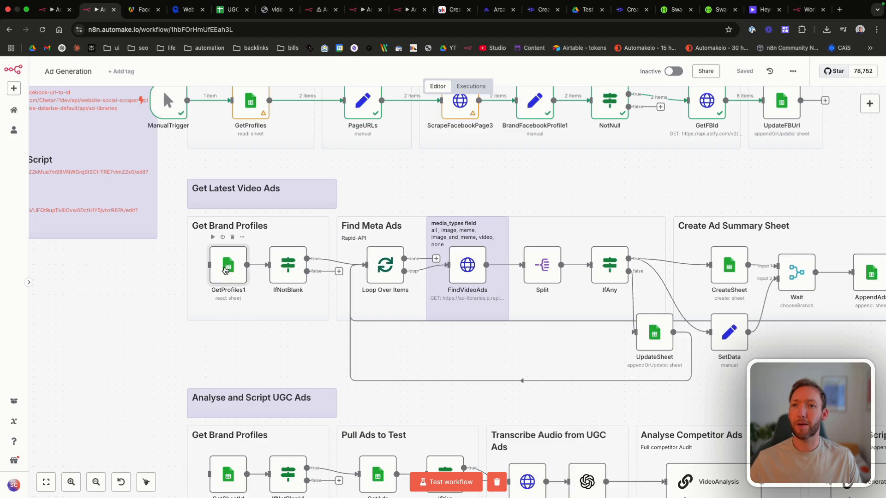
double_click(226, 271)
key(Escape)
click(227, 10)
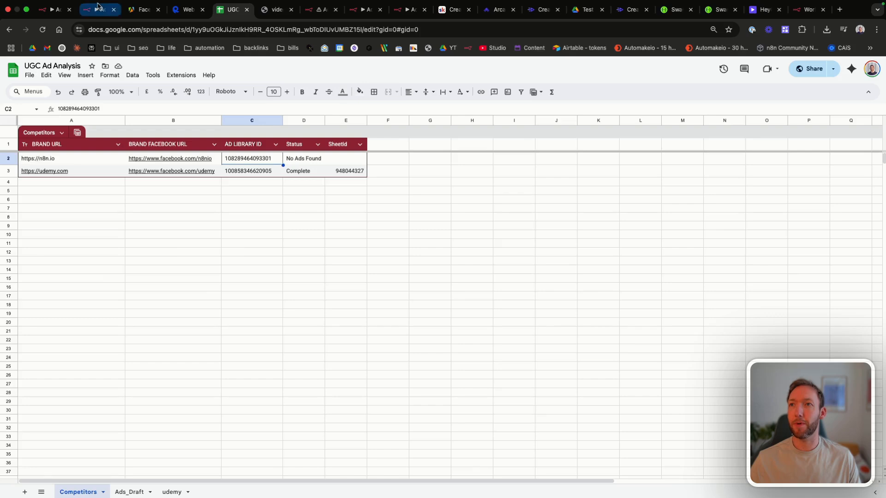
click(96, 10)
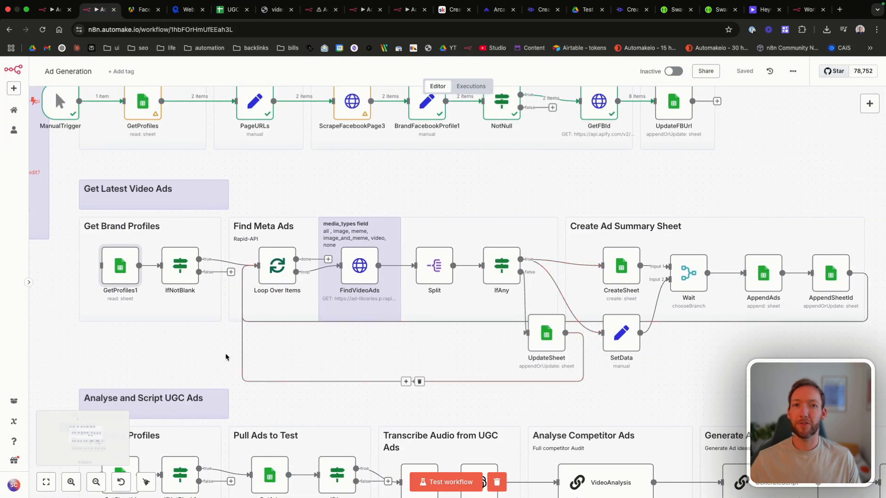
- Open the Meta Ad Library Scraper link from the workflow's API reference note and look over the Ad Libraries overview on RapidAPI
scroll(441, 265, right, 2)
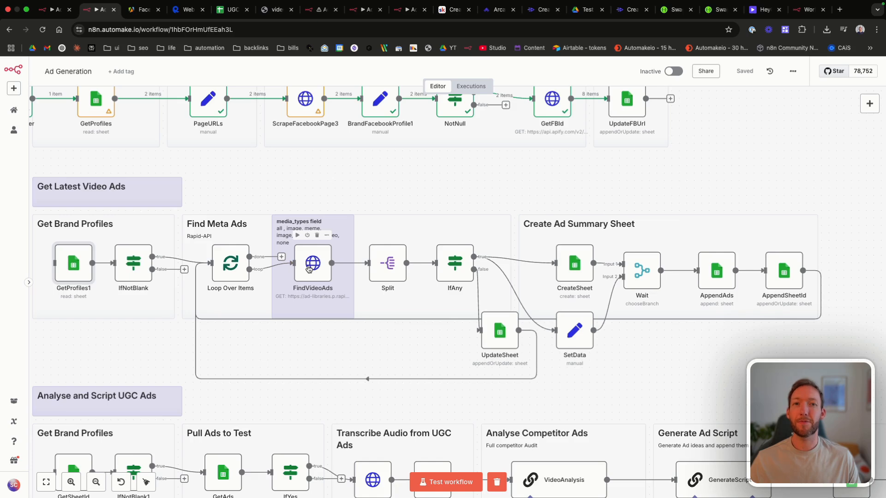
scroll(309, 269, left, 10)
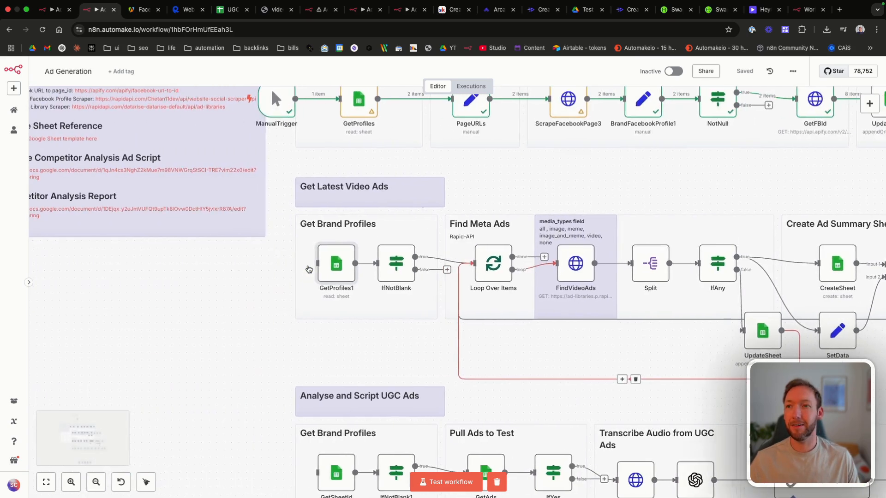
scroll(308, 269, left, 3)
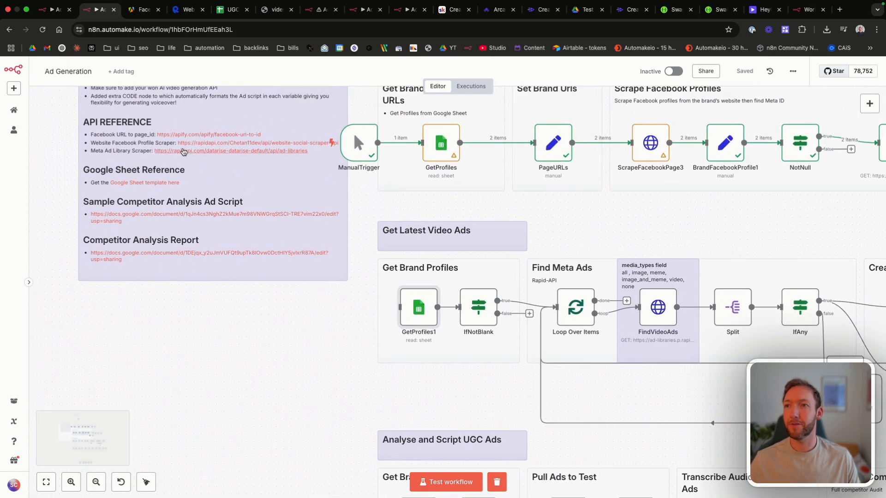
click(183, 151)
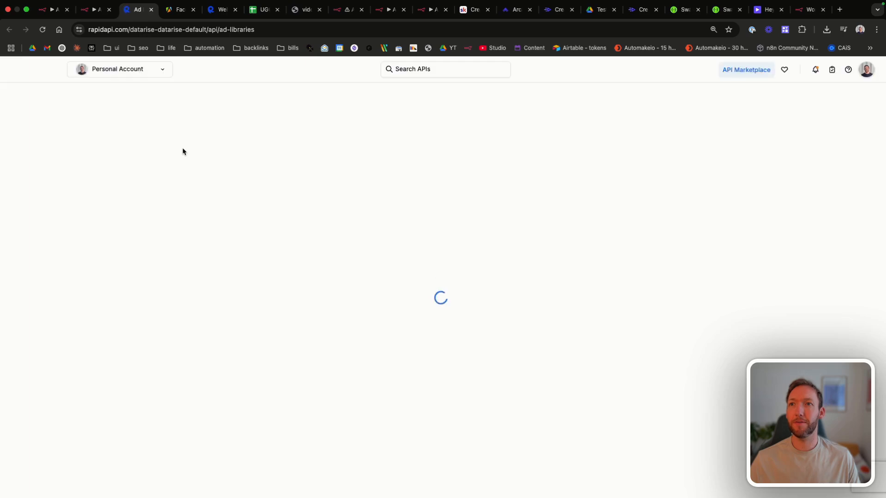
scroll(263, 288, down, 1)
scroll(263, 288, up, 1)
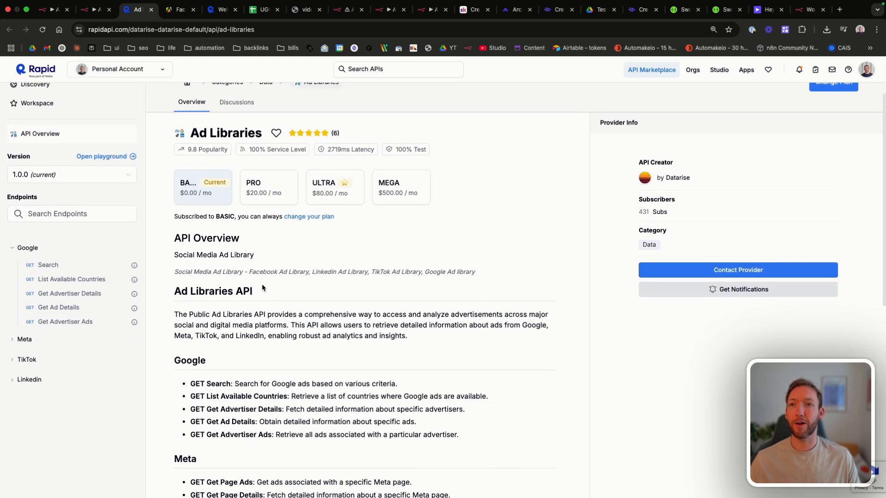
drag(192, 153, 245, 152)
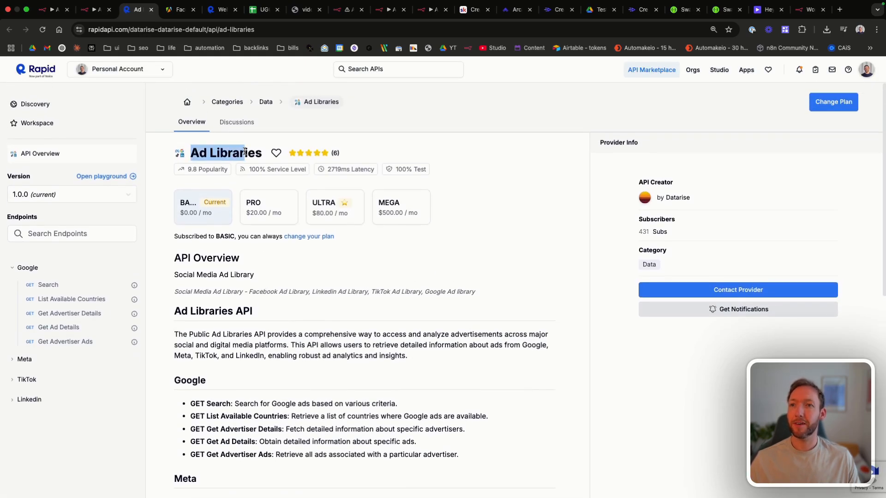
click(244, 152)
scroll(97, 344, down, 1)
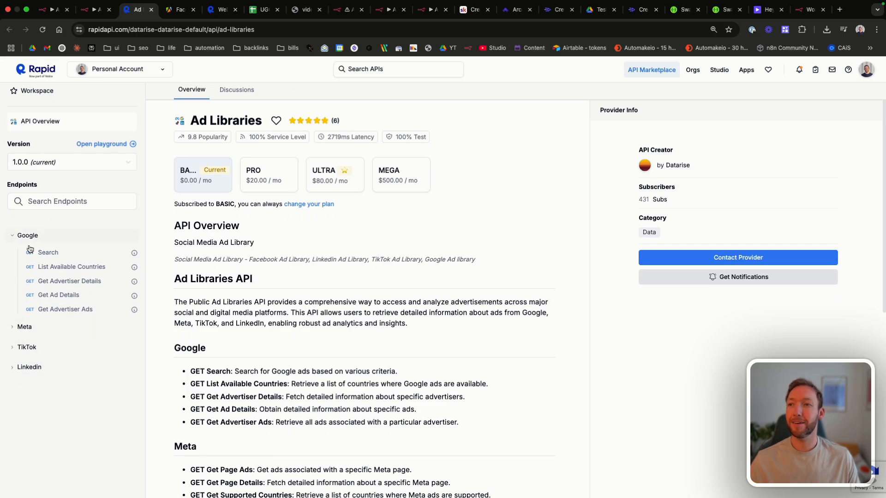
- Open the Meta Get Page Ads endpoint of the Ad Libraries API and look through the TikTok and LinkedIn endpoints
click(23, 326)
scroll(48, 342, down, 3)
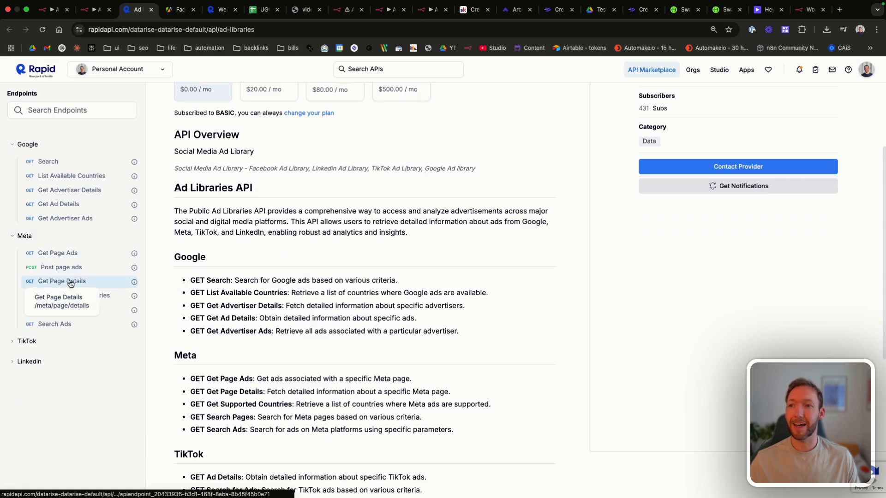
click(74, 256)
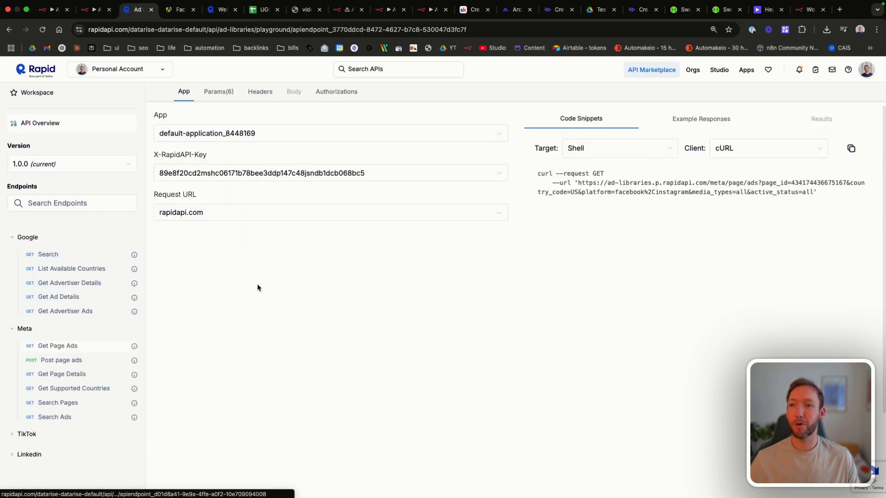
scroll(41, 387, down, 2)
click(12, 392)
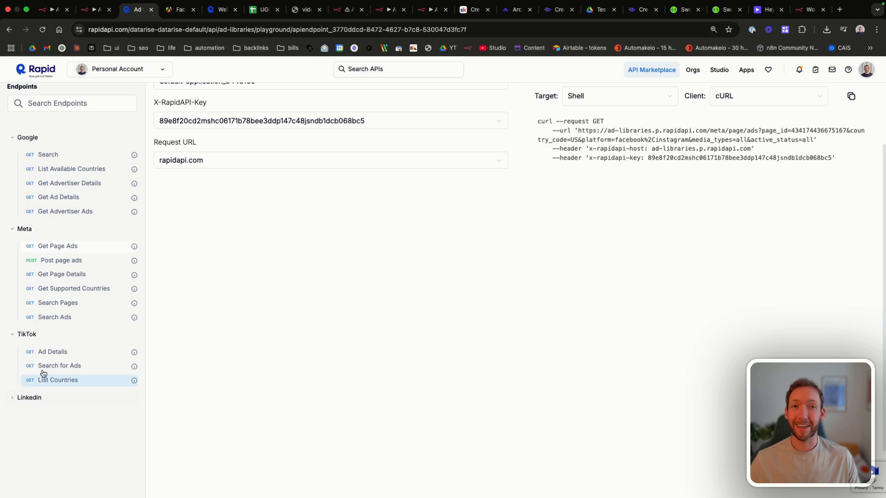
click(10, 401)
scroll(63, 400, down, 1)
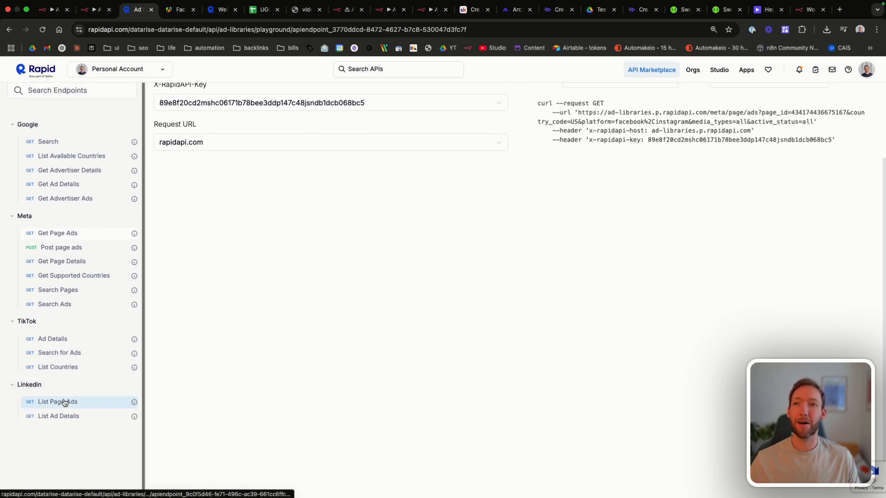
scroll(69, 403, up, 2)
scroll(85, 384, up, 2)
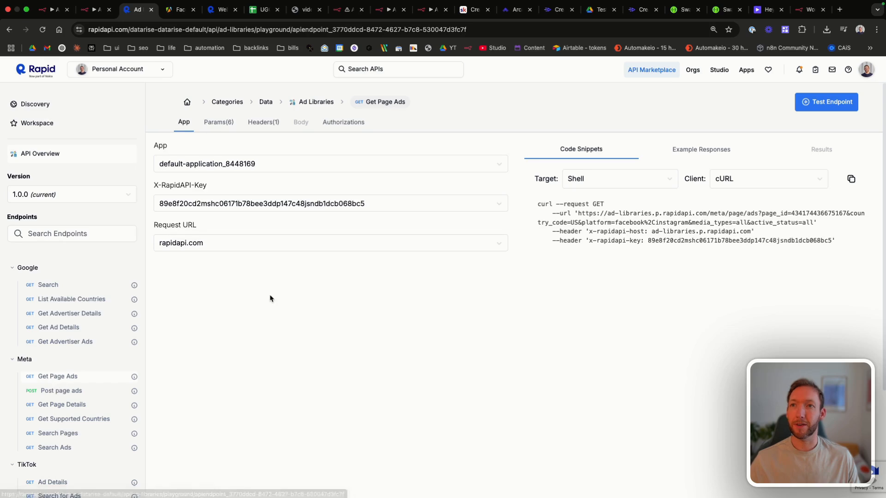
- Switch to the Ad Generation - Template workflow in n8n and check the request URL of the FindVideoAds node
key(super+1)
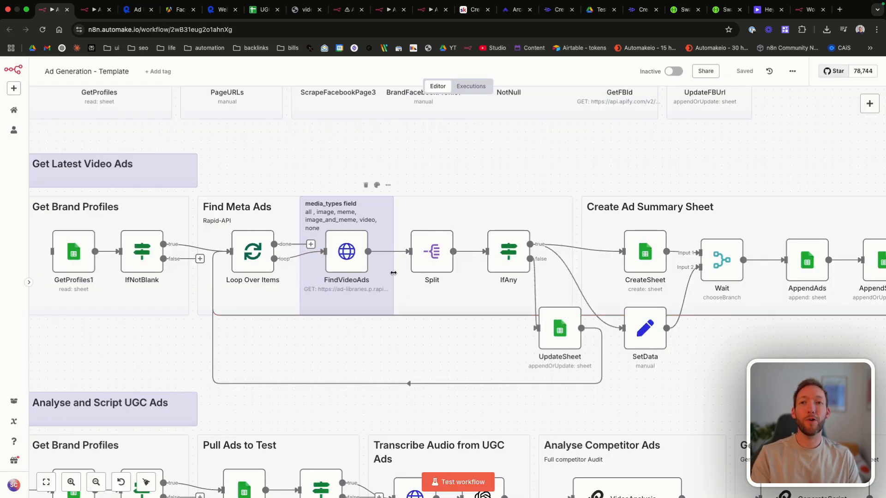
double_click(343, 251)
drag(485, 180, 271, 180)
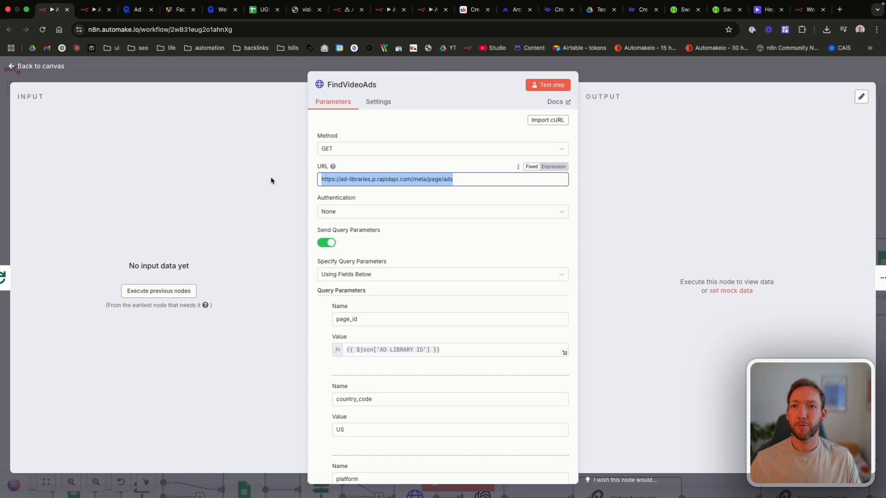
click(498, 178)
drag(501, 180, 259, 183)
- Review the FindVideoAds node's query parameters, including platform and media_types, and its RapidAPI header parameters
scroll(442, 253, down, 3)
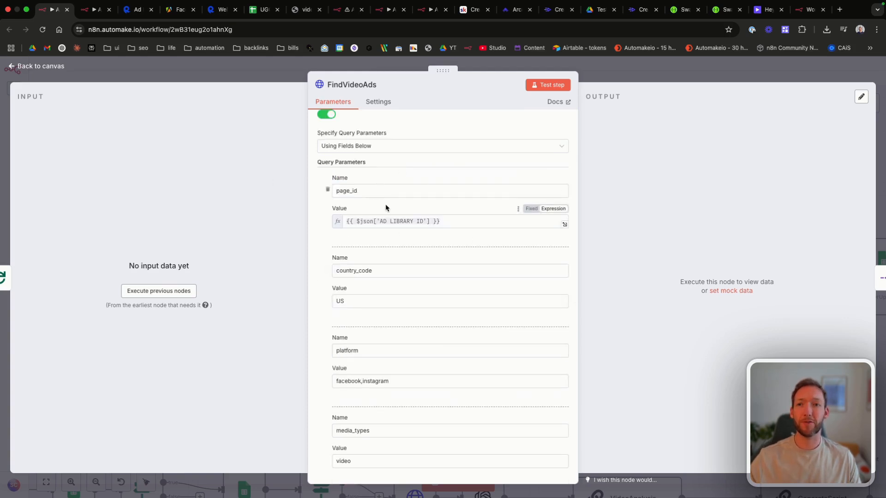
scroll(386, 207, down, 2)
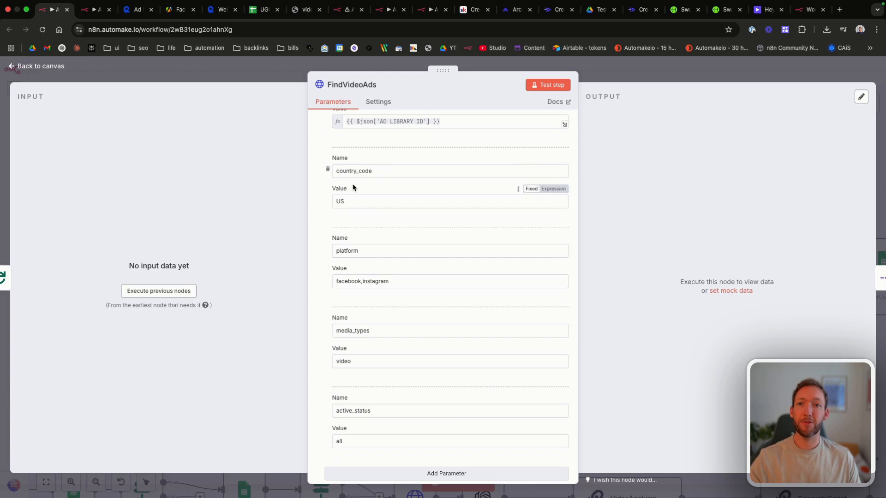
scroll(395, 251, down, 1)
drag(395, 251, 306, 245)
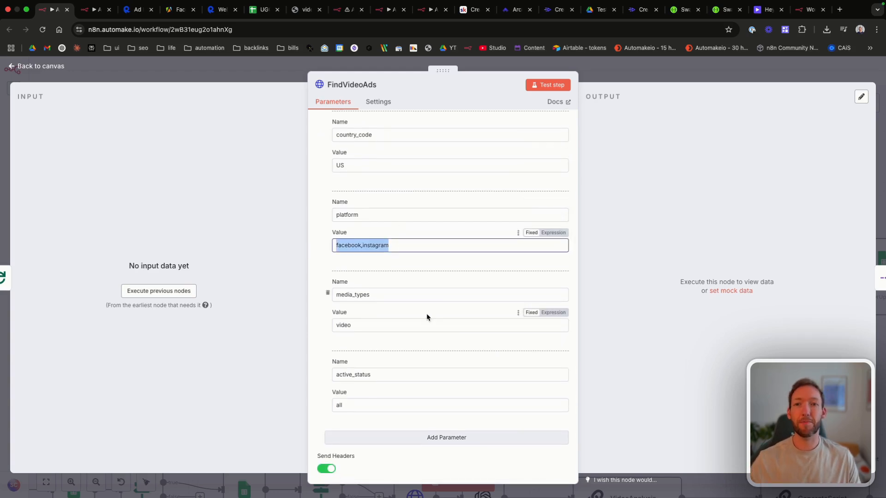
scroll(427, 317, down, 1)
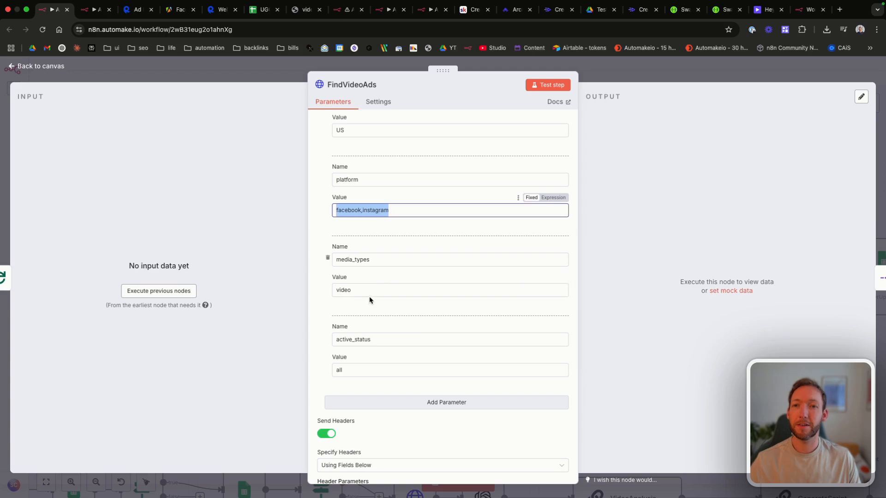
double_click(389, 289)
scroll(388, 368, down, 5)
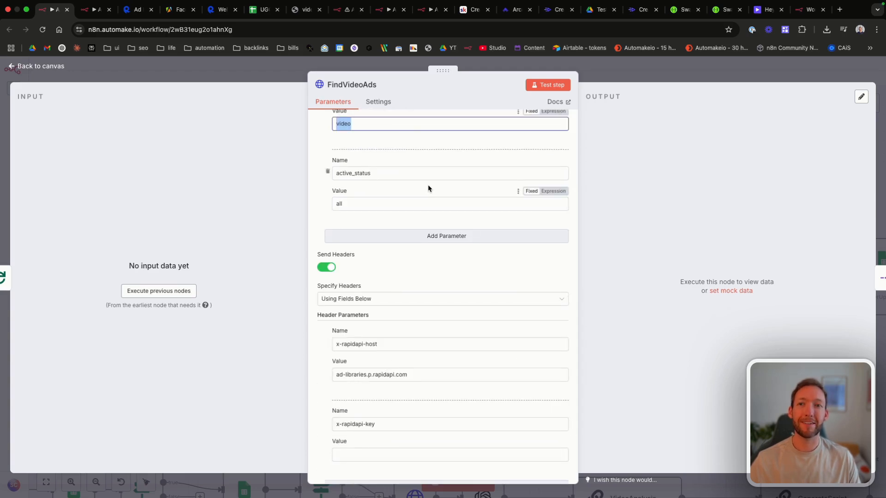
- Check the x-rapidapi-host and x-rapidapi-key header parameters of the FindVideoAds node, and return to the workflow canvas
scroll(396, 284, down, 4)
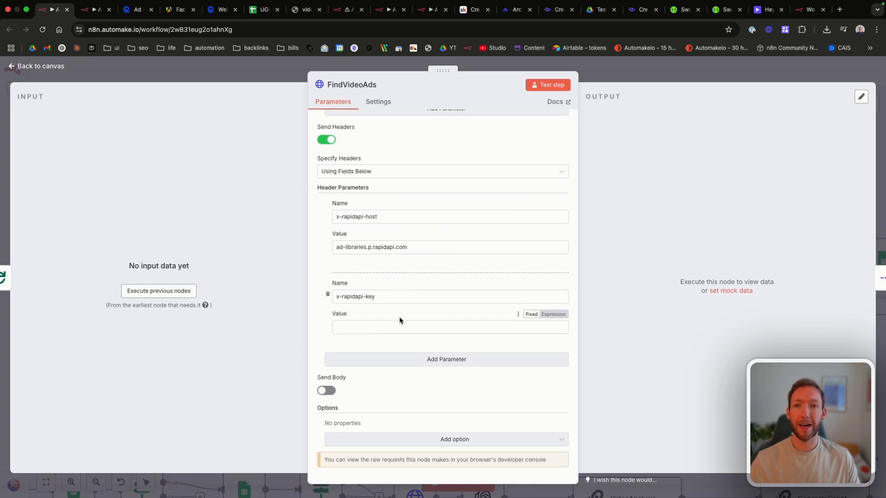
scroll(400, 320, up, 8)
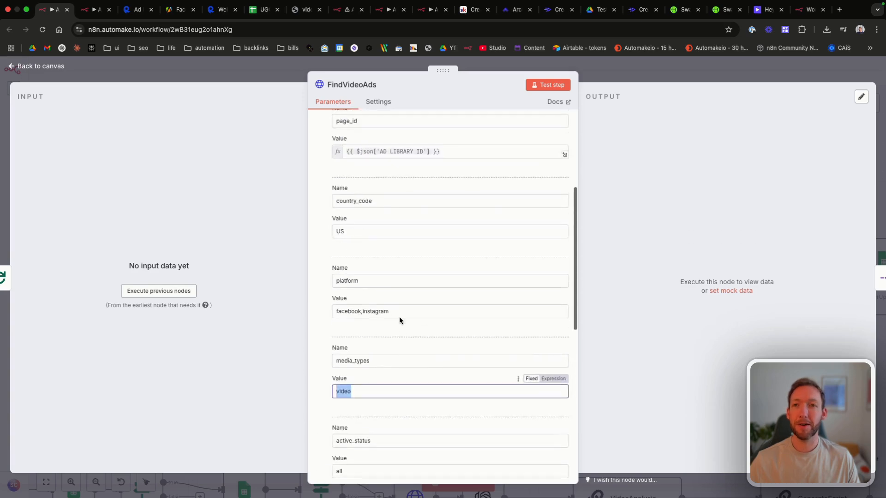
scroll(400, 316, up, 5)
click(41, 66)
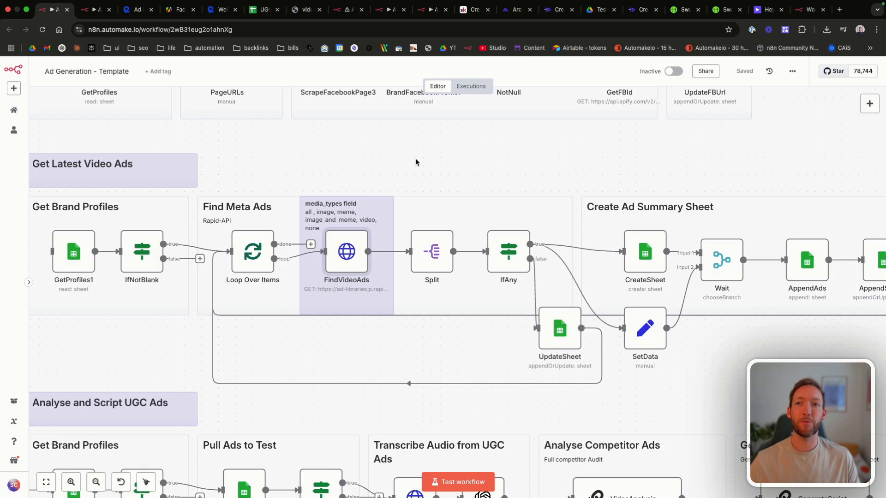
- Look over the Split and IfAny nodes and the Create Ad Summary Sheet section that follow FindVideoAds
scroll(416, 162, right, 2)
scroll(416, 162, down, 1)
scroll(416, 162, right, 5)
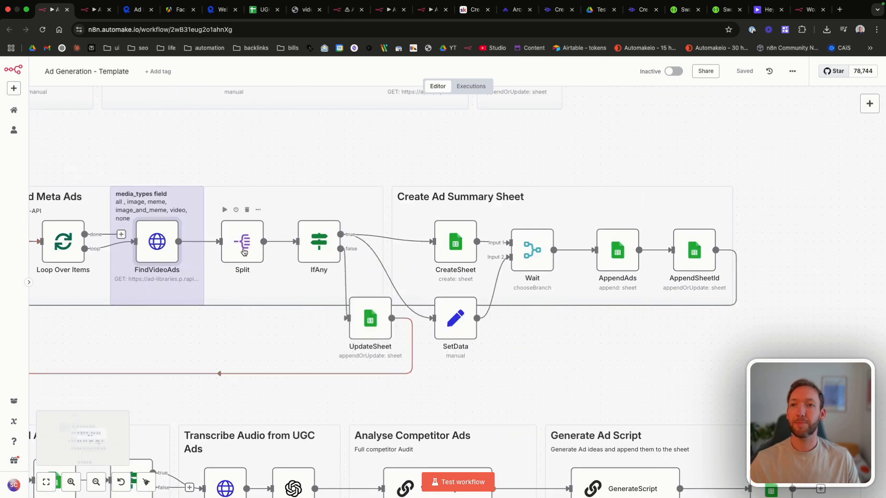
scroll(262, 243, down, 2)
scroll(262, 242, right, 1)
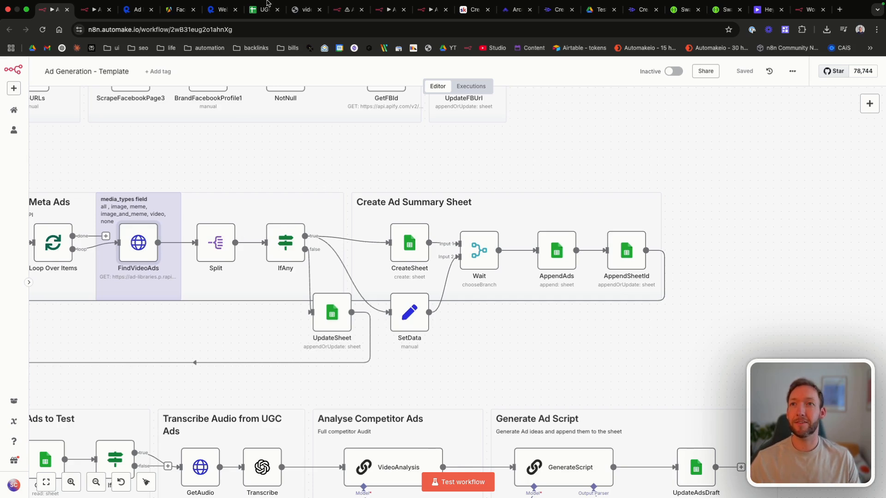
- Compare the Status column of the UGC Ad Analysis spreadsheet's Competitors sheet with the workflow's UpdateSheet and Create Ad Summary Sheet branches
click(261, 21)
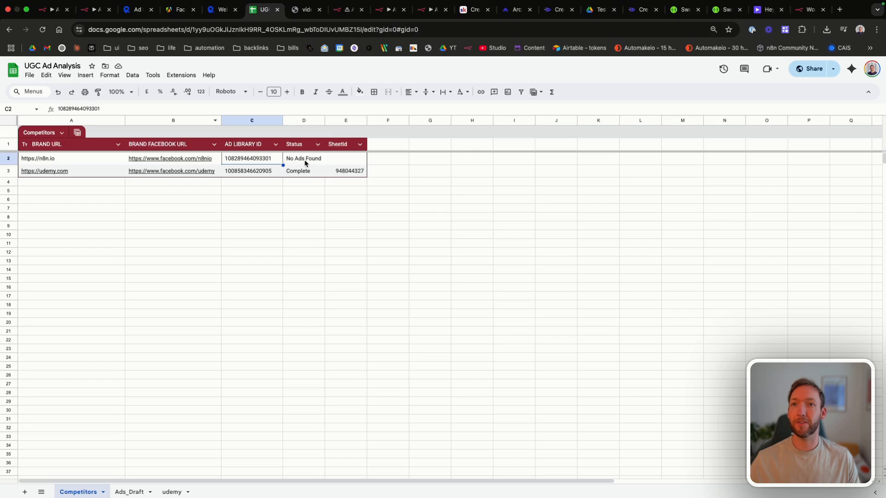
click(94, 11)
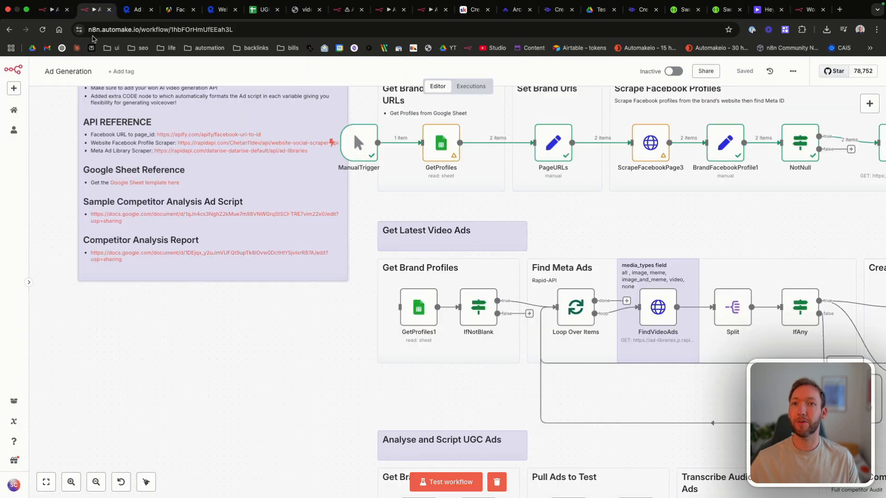
click(53, 10)
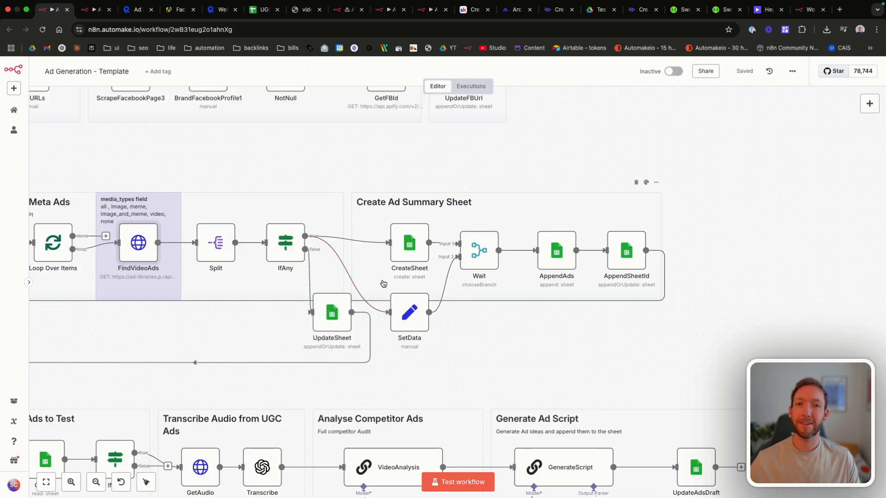
scroll(472, 343, right, 3)
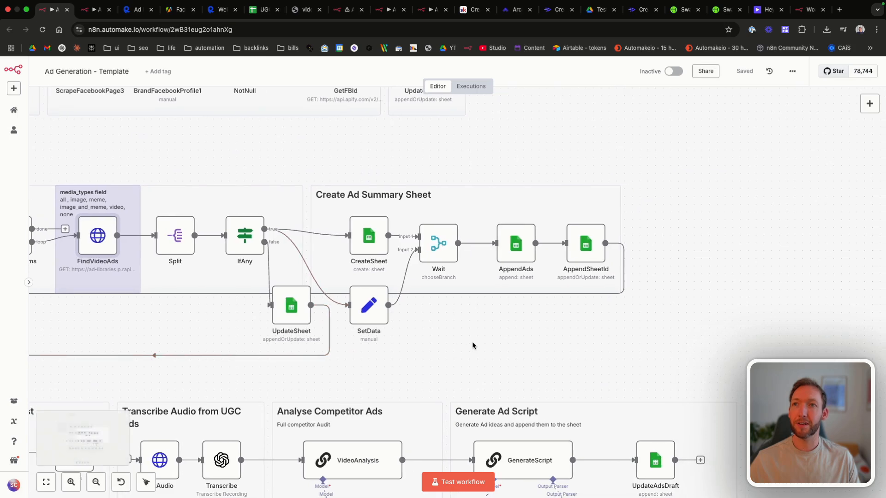
click(263, 9)
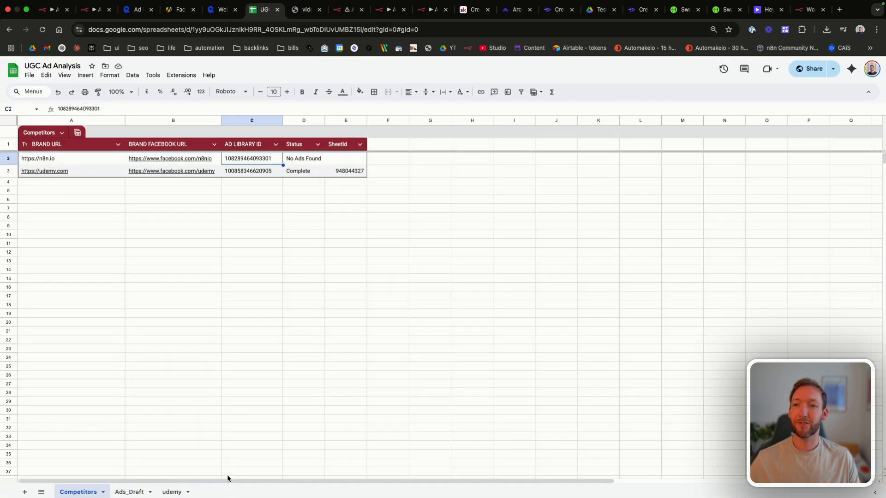
click(48, 9)
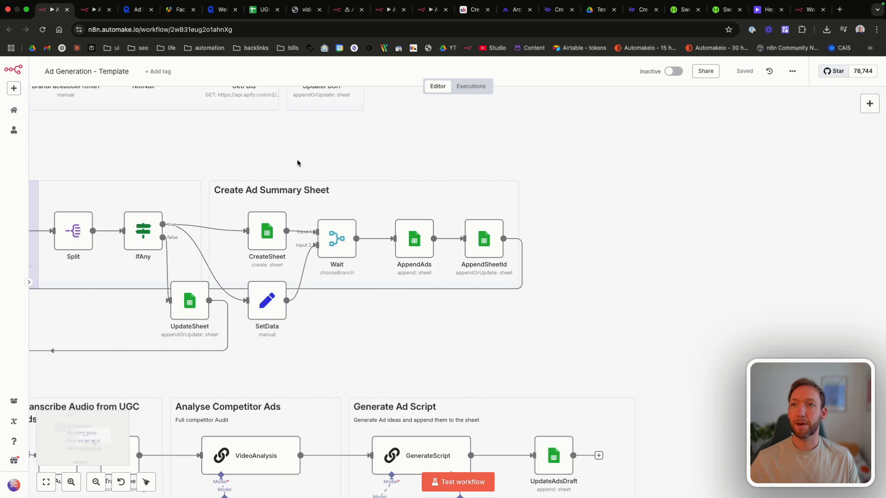
- Open the udemy sheet of the UGC Ad Analysis spreadsheet and examine its title, adBody and video URL columns
click(255, 11)
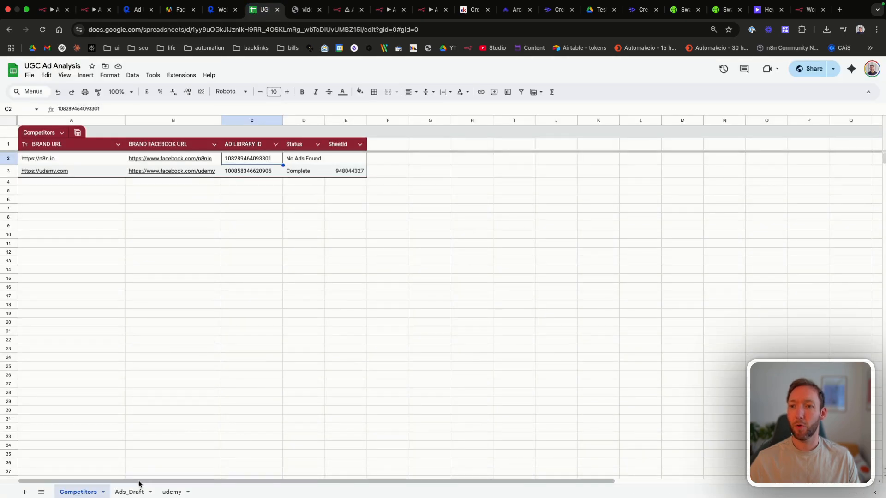
click(170, 492)
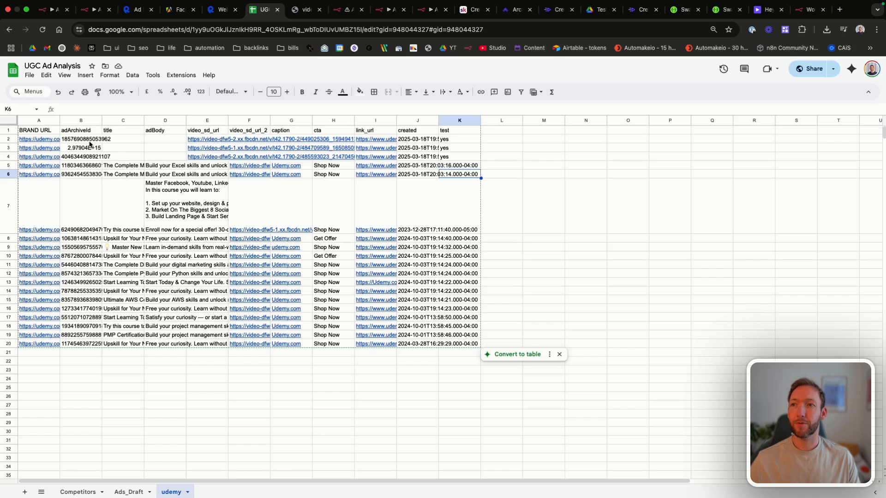
drag(118, 140, 139, 267)
drag(170, 168, 174, 309)
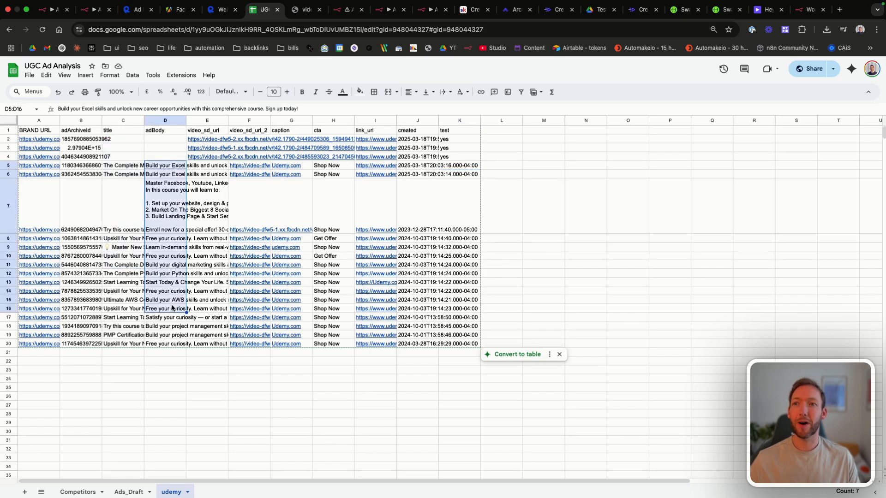
click(223, 149)
click(245, 176)
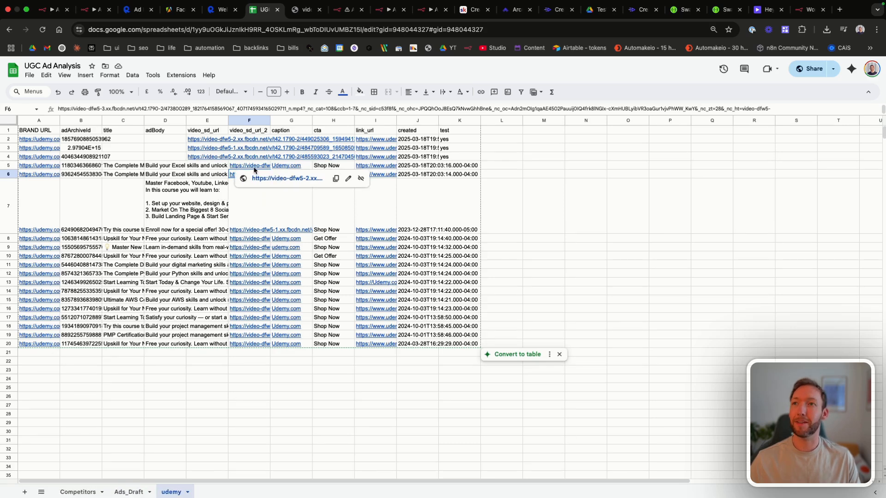
- Return to the Ad Generation - Template workflow and look over the Get Brand Profiles and Pull Ads to Test nodes under Analyse and Script UGC Ads
click(51, 10)
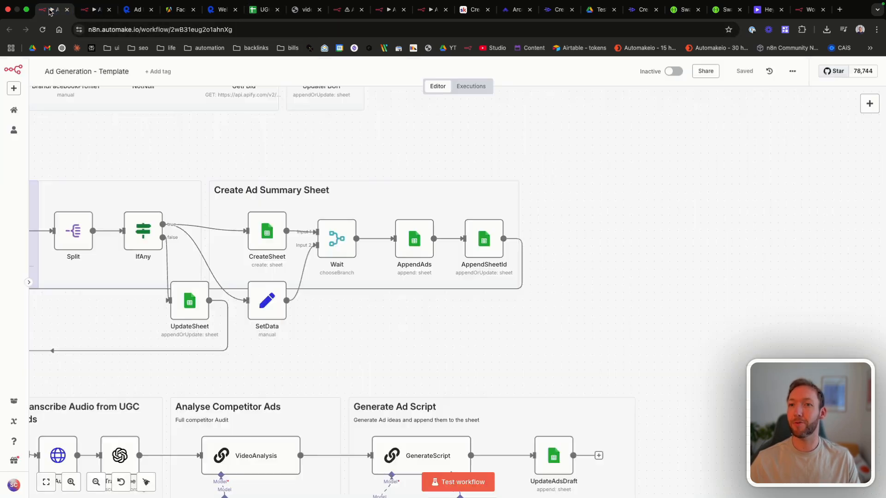
scroll(233, 327, left, 8)
scroll(233, 327, down, 4)
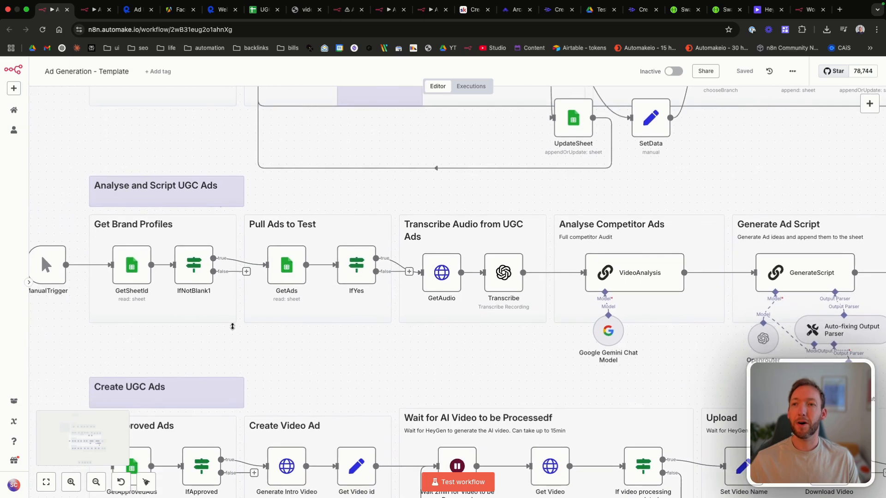
scroll(232, 327, down, 1)
scroll(232, 327, left, 1)
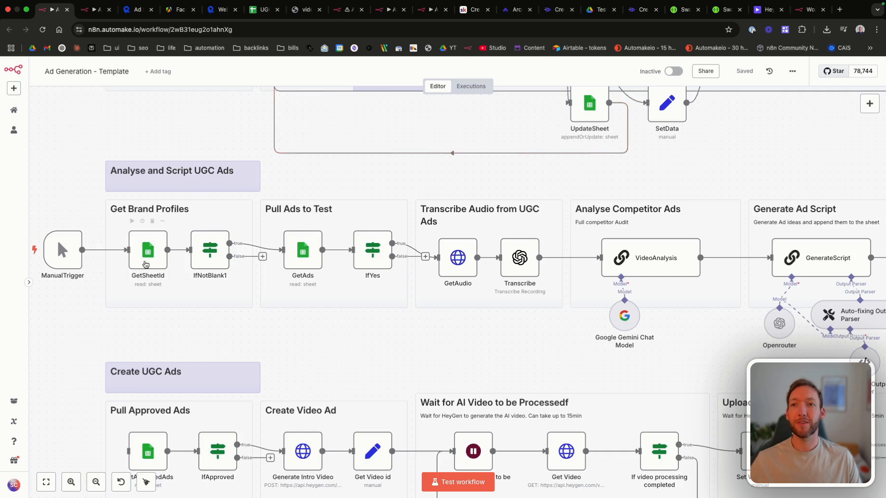
scroll(328, 326, right, 1)
scroll(328, 325, right, 5)
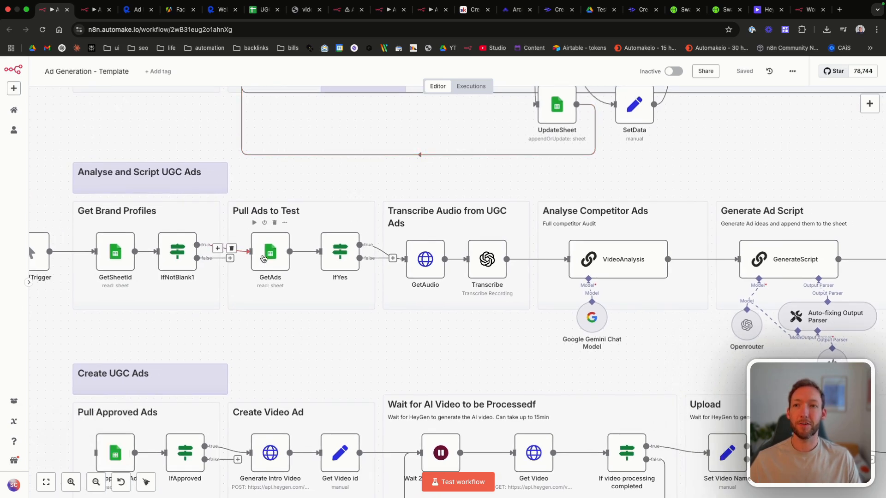
- Switch to the udemy sheet and examine which ads are marked yes in the test column and which are left blank
click(256, 10)
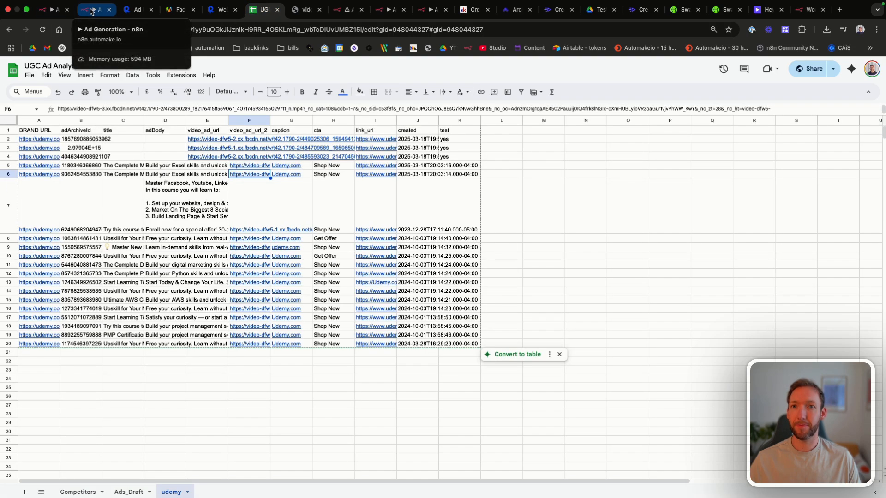
mouse_move(375, 198)
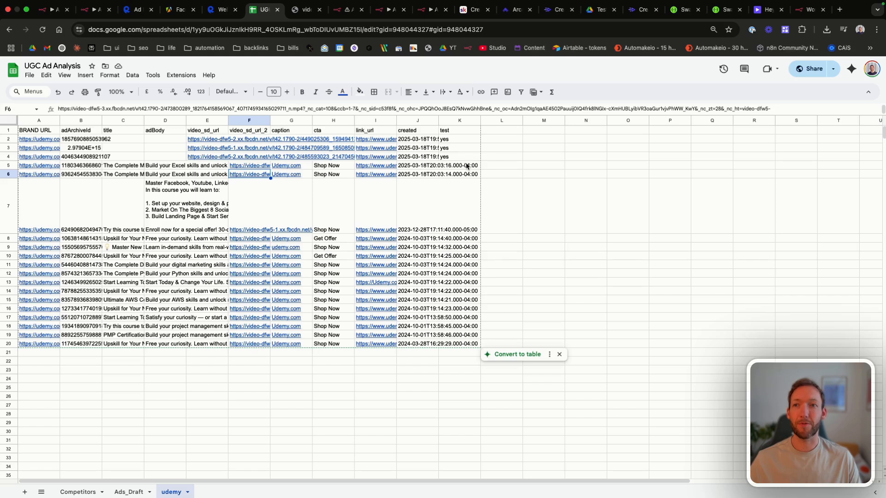
click(454, 131)
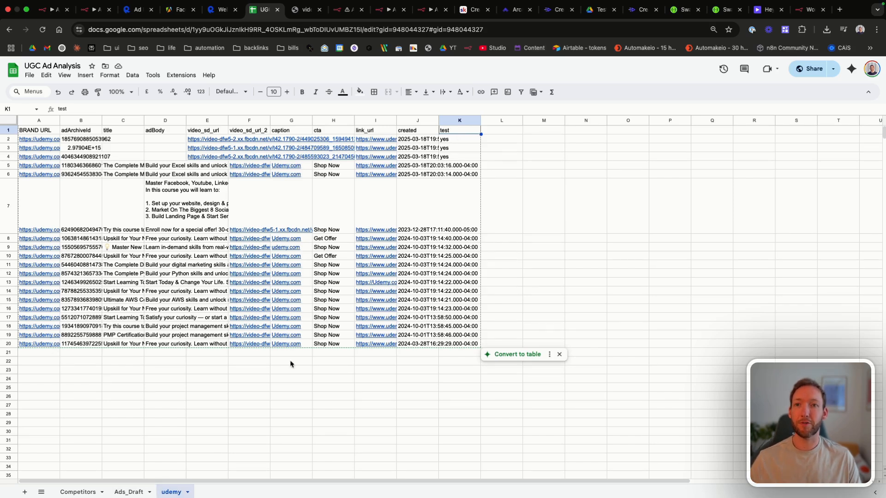
key(Return)
key(Return)
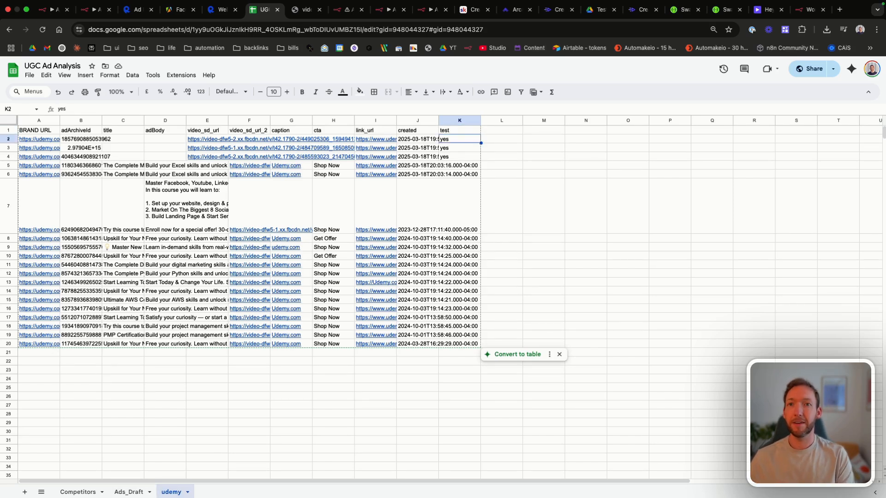
drag(469, 141, 466, 171)
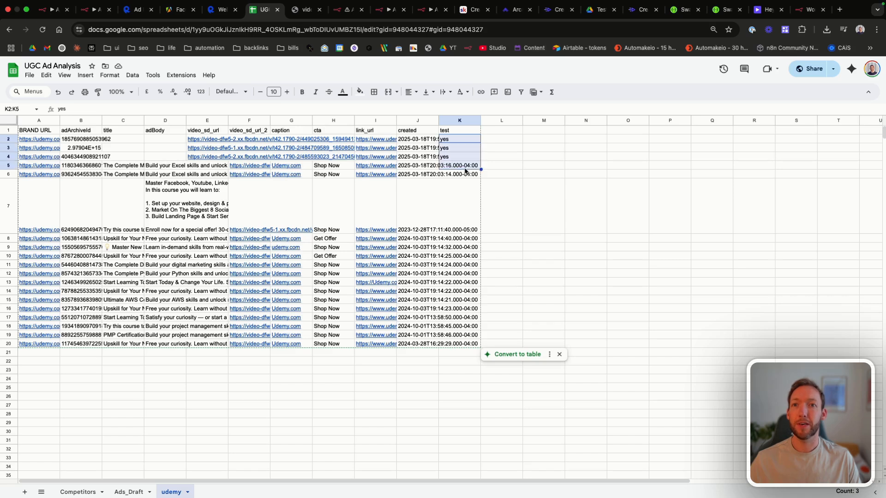
click(457, 176)
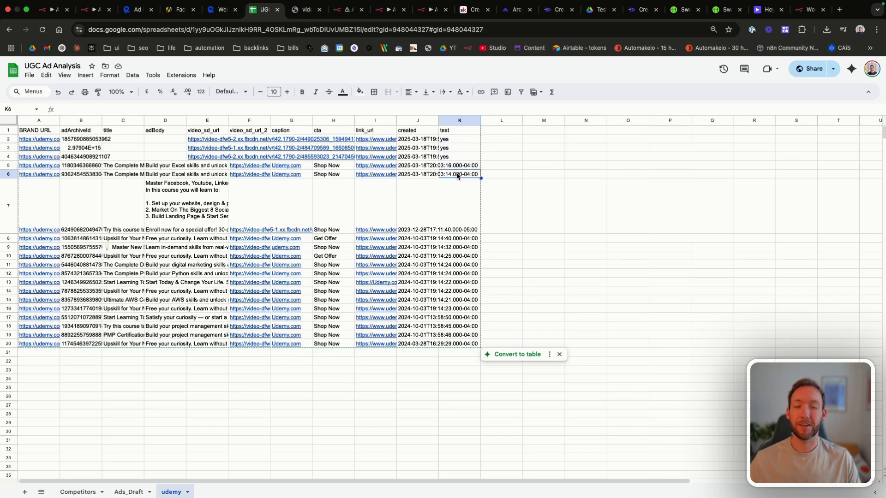
drag(457, 169, 457, 343)
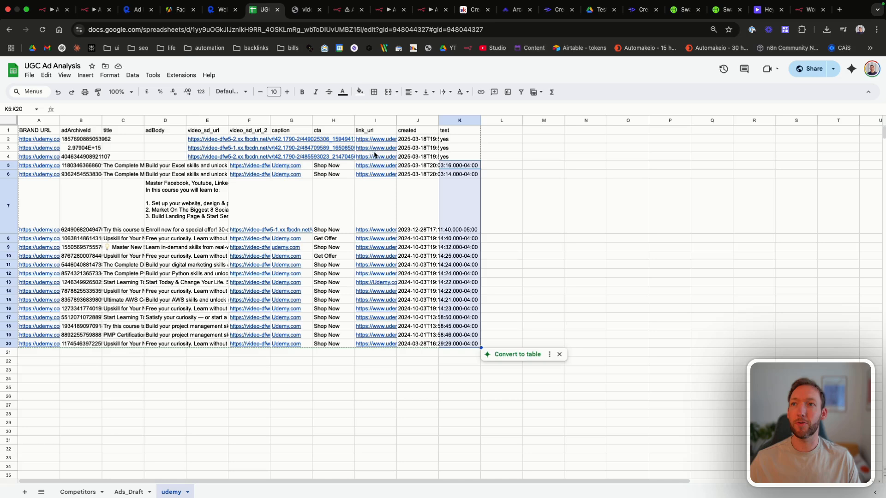
- Return to the Ad Generation - Template workflow and check the video_sd_url expression used as the GetAudio node's request URL
click(91, 12)
click(59, 12)
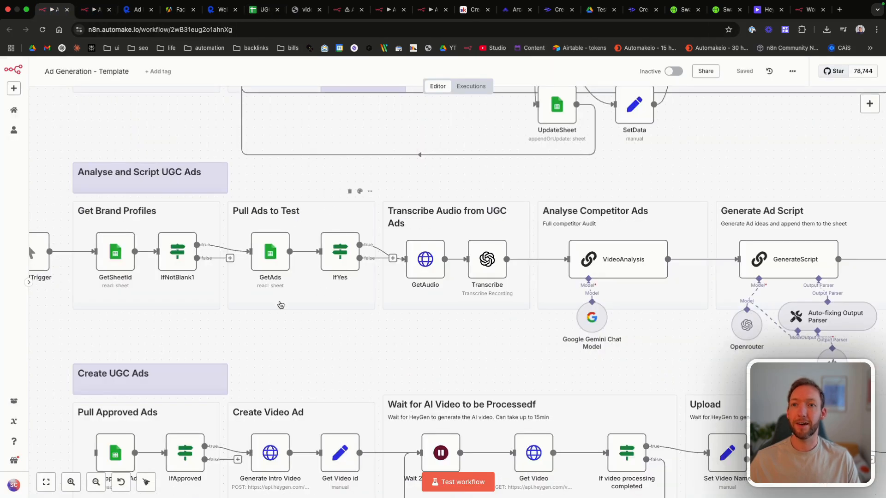
scroll(371, 282, right, 2)
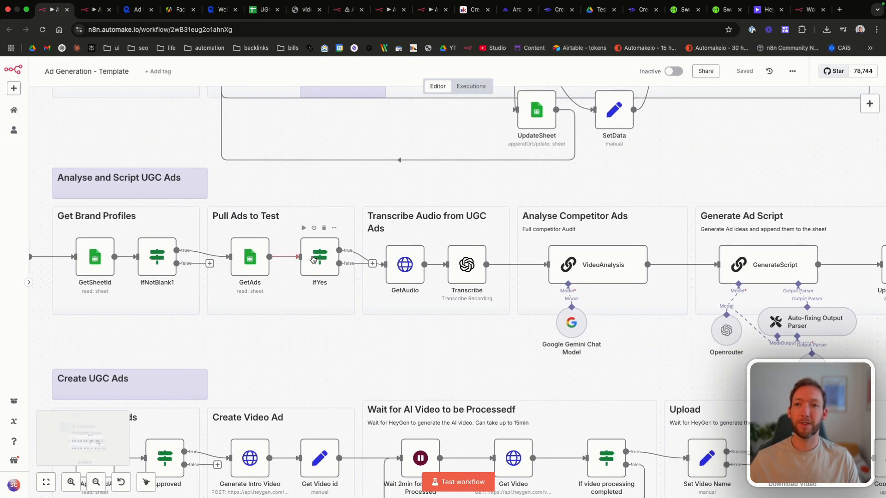
scroll(323, 259, right, 5)
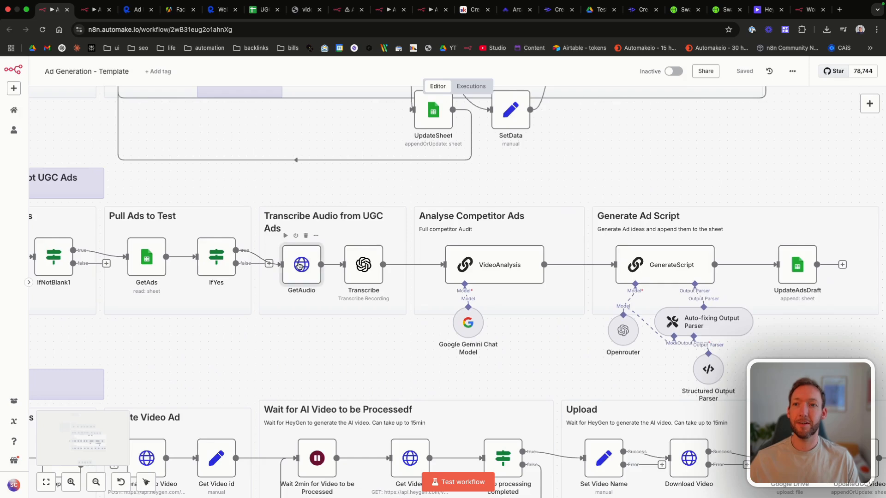
double_click(301, 265)
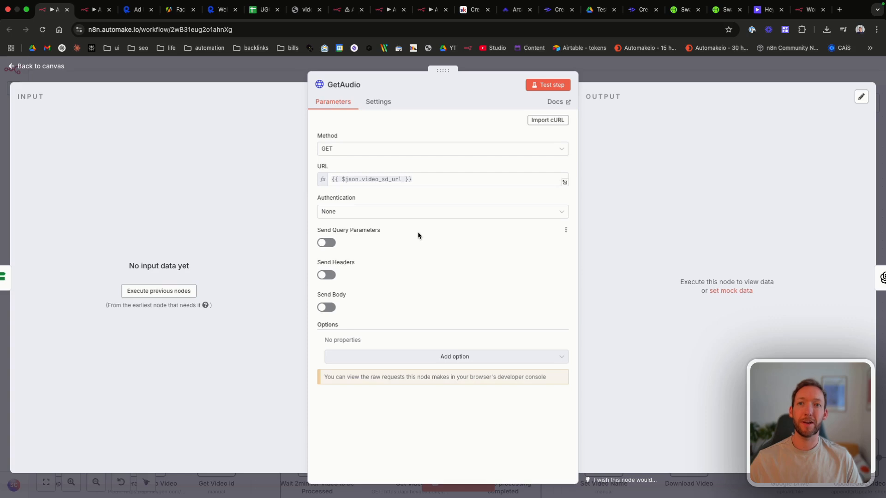
drag(435, 179, 303, 183)
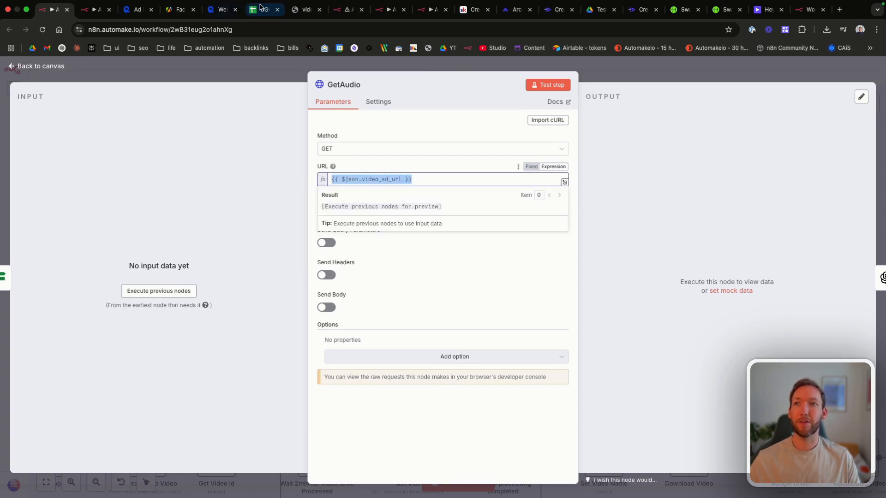
click(39, 69)
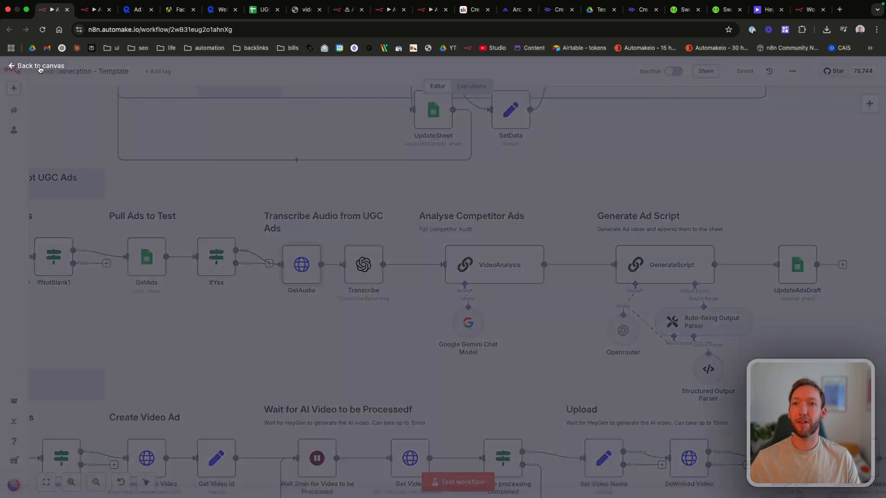
- Check the Transcribe node's recording transcription settings, and search the node library for "whispe" to view the OpenAI actions
double_click(266, 270)
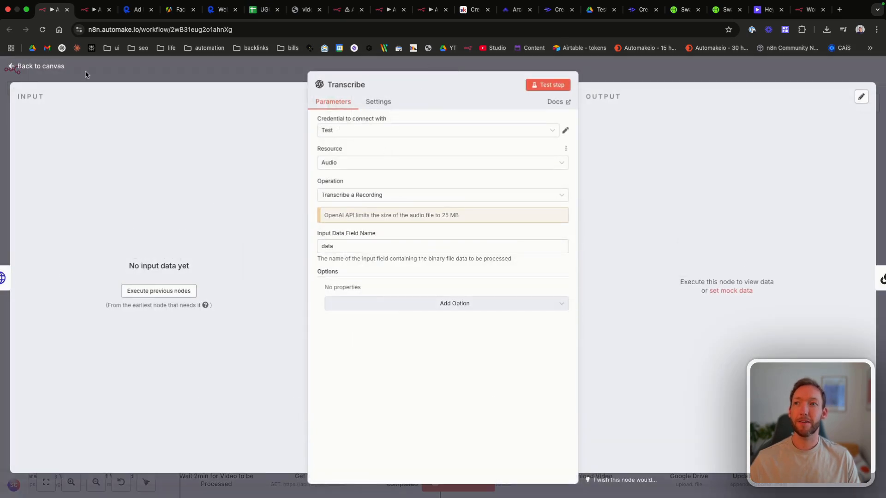
click(58, 68)
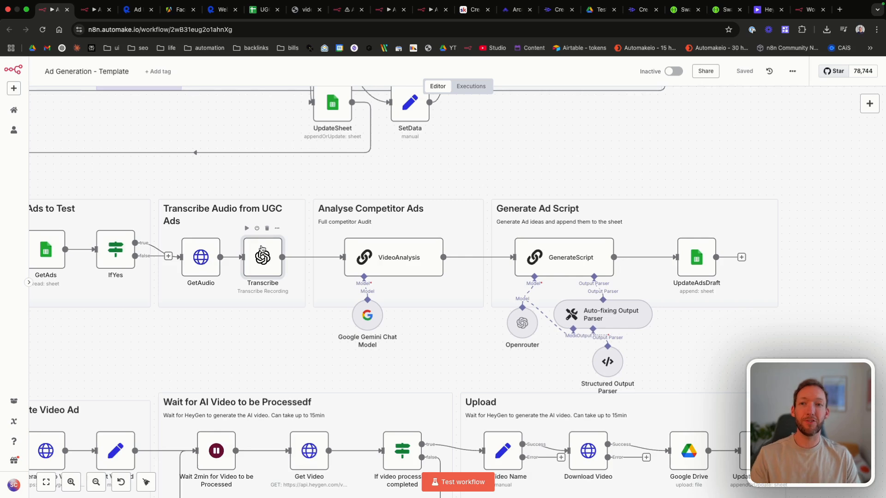
click(879, 101)
text(whispe)
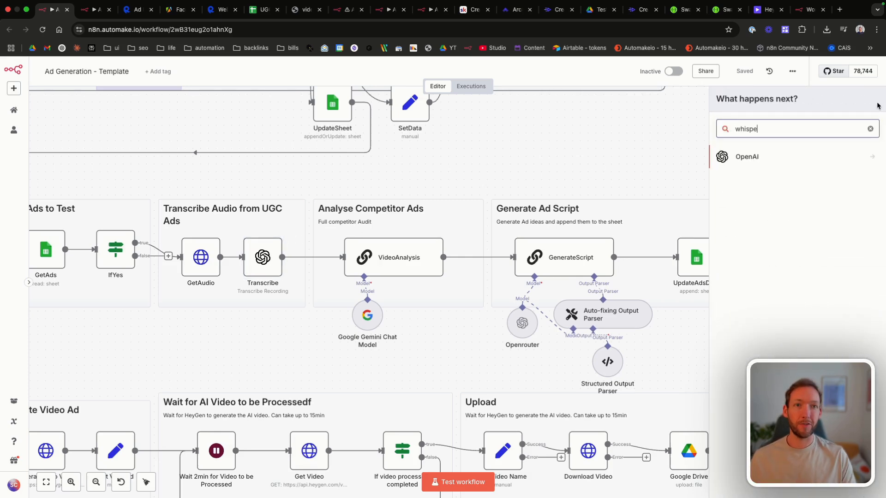
click(773, 159)
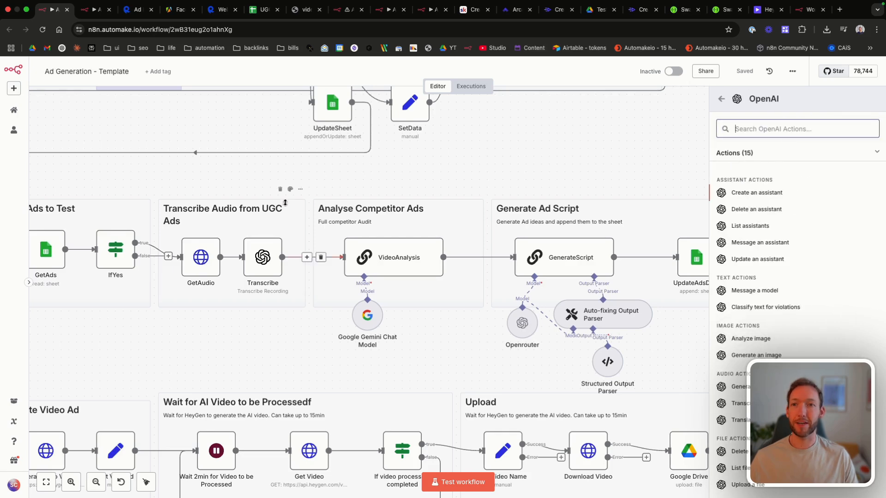
text(whispe)
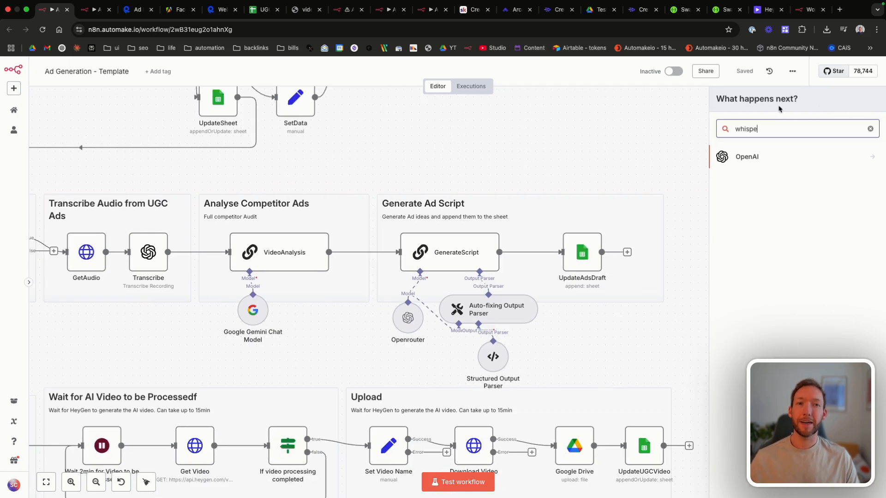
click(579, 144)
- Examine the VideoAnalysis node's full prompt under Analyse Competitor Ads, covering its role, objective, audit requirements and output format
scroll(266, 237, right, 2)
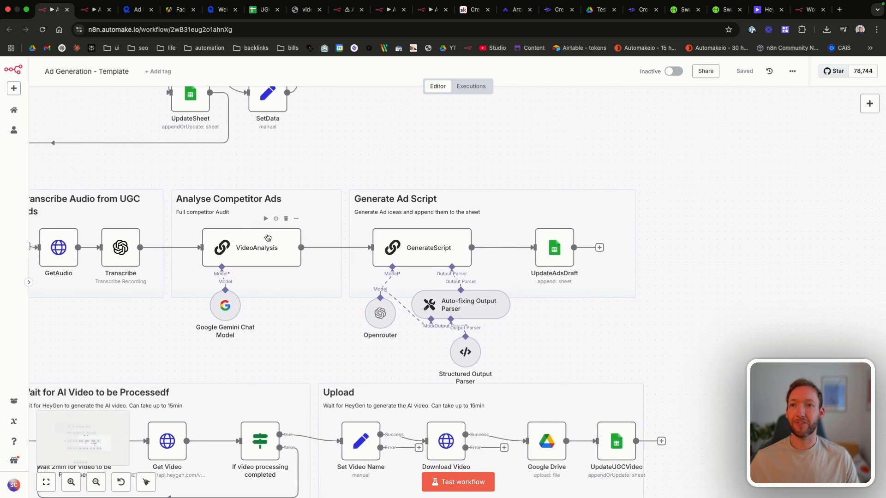
double_click(235, 251)
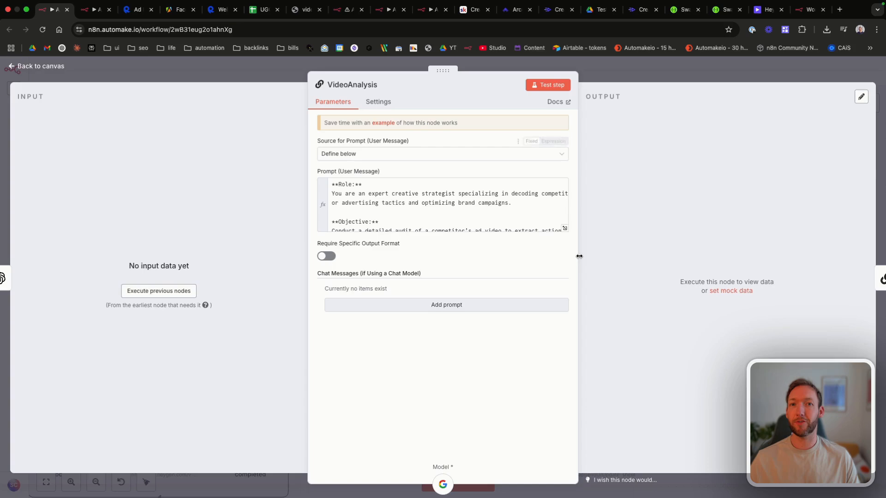
click(565, 228)
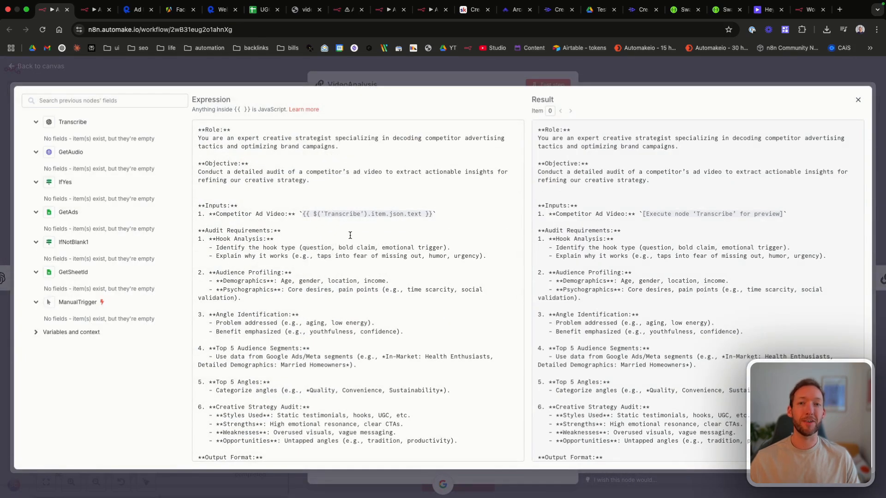
scroll(350, 235, down, 1)
scroll(351, 235, up, 1)
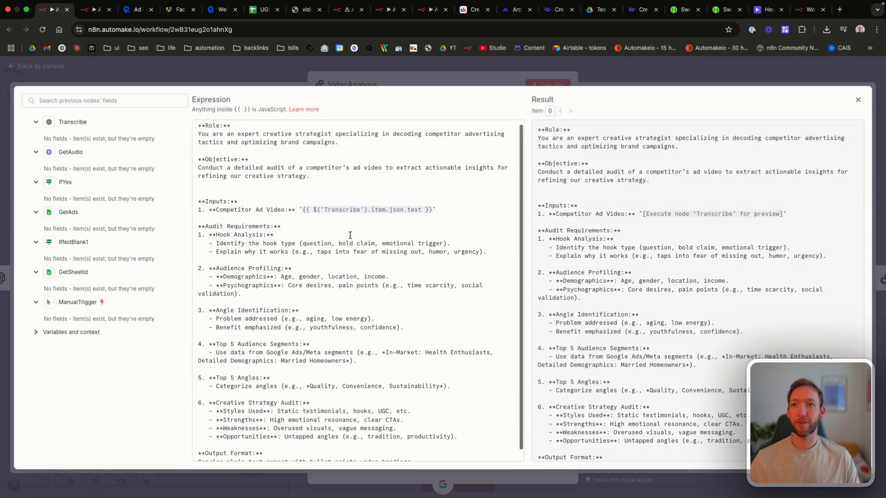
scroll(350, 235, up, 1)
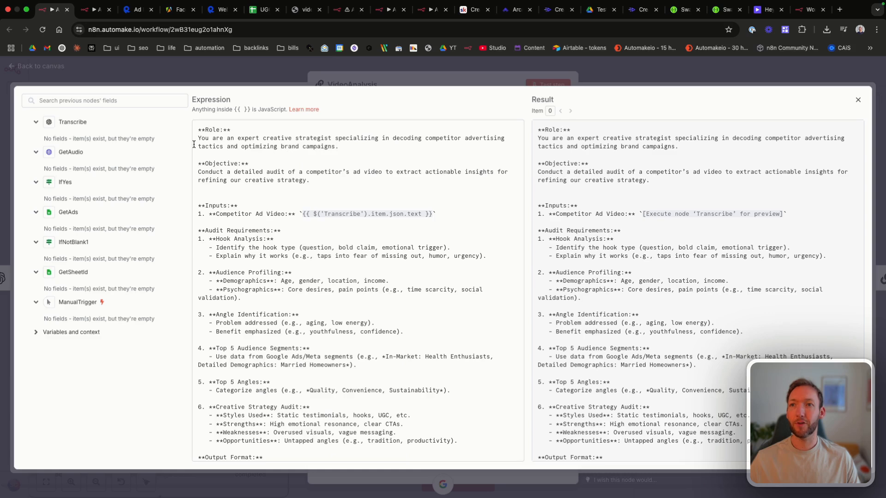
drag(198, 138, 394, 157)
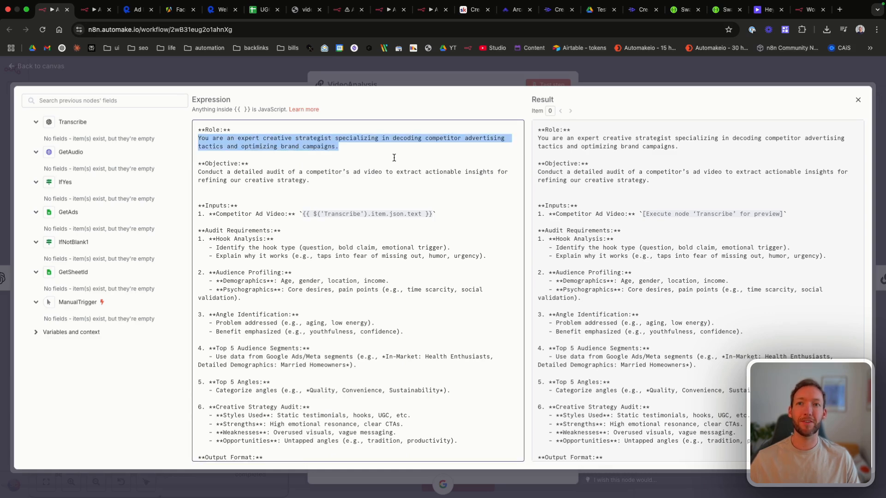
click(394, 158)
drag(225, 171, 380, 184)
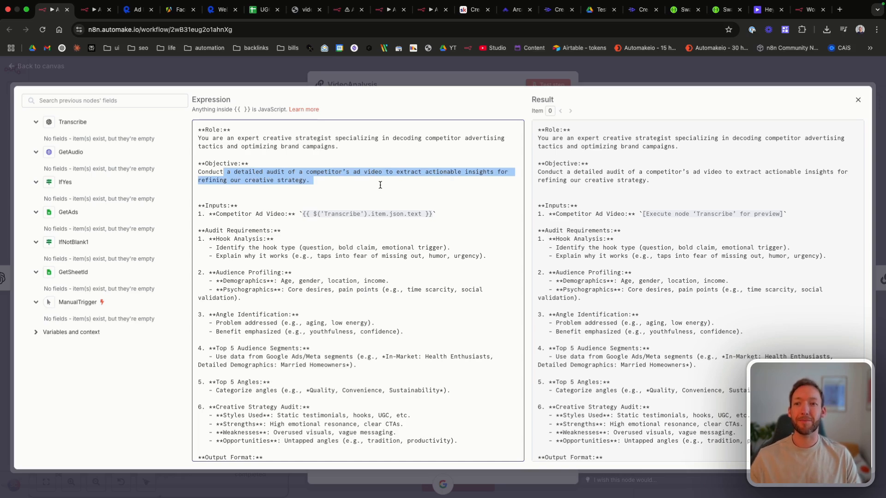
scroll(277, 438, down, 1)
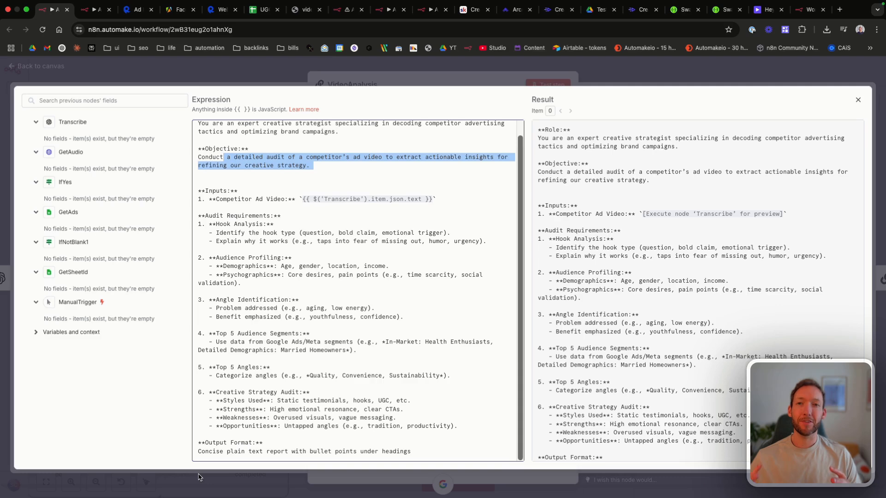
click(858, 99)
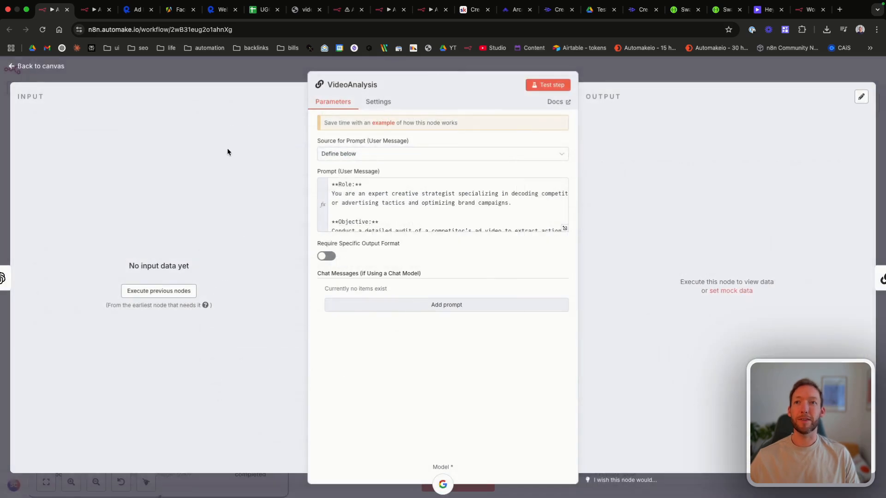
click(42, 65)
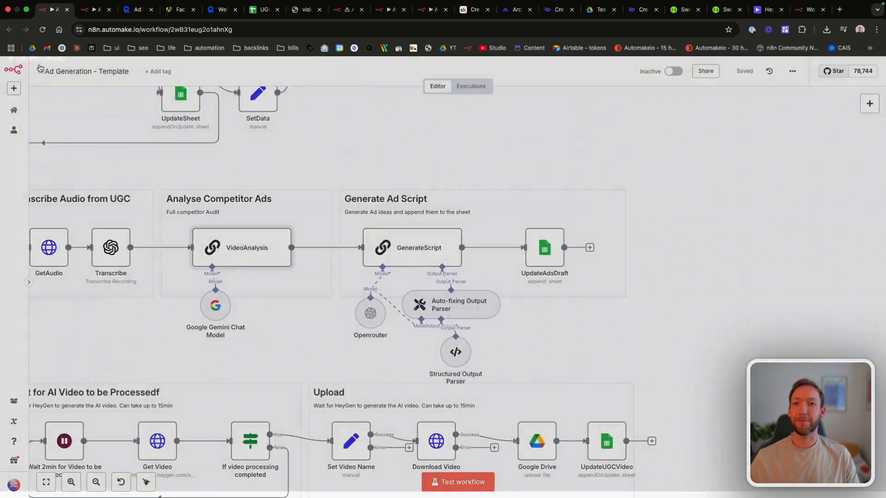
- Open the GenerateScript node's full prompt and read its Role and Objective sections
scroll(346, 313, right, 1)
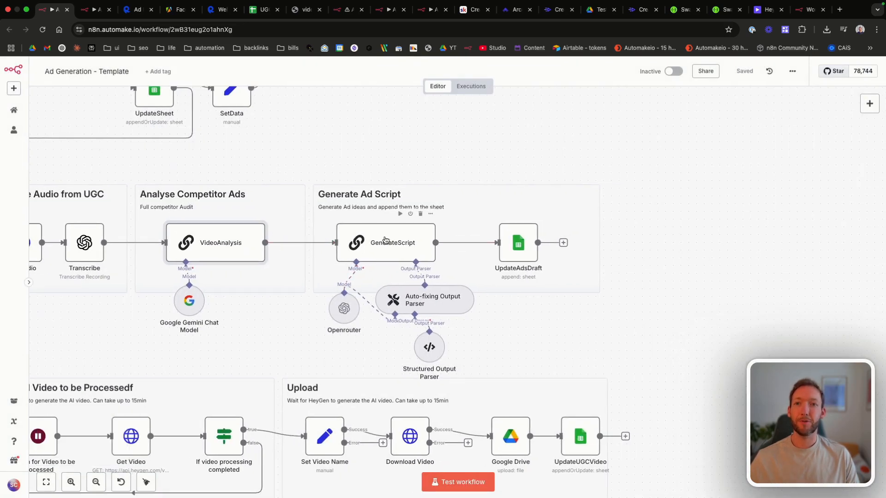
click(386, 240)
double_click(385, 239)
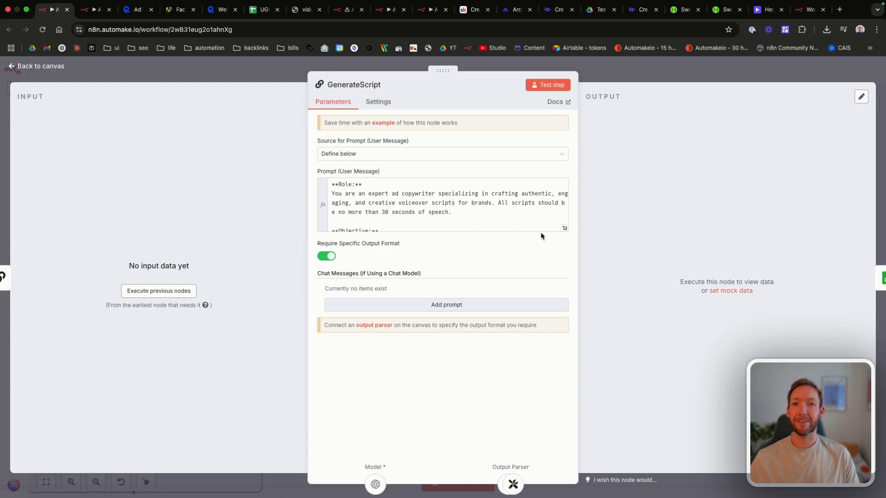
click(563, 229)
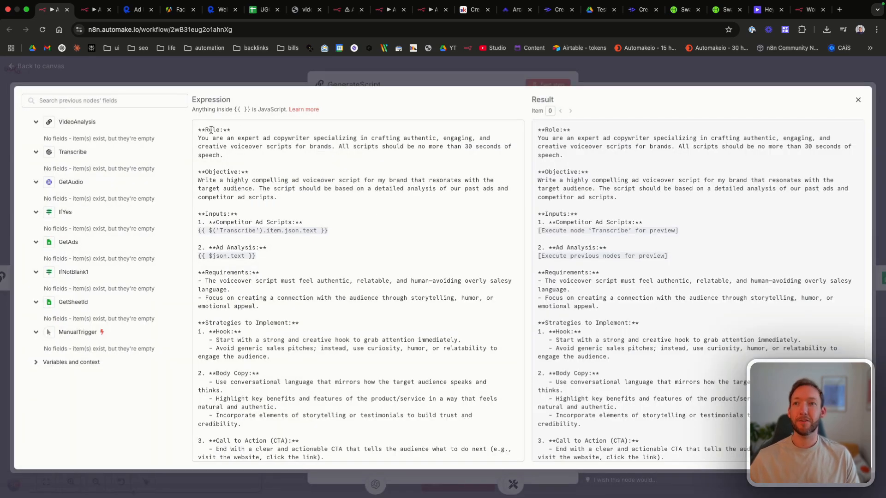
drag(198, 138, 386, 155)
click(386, 155)
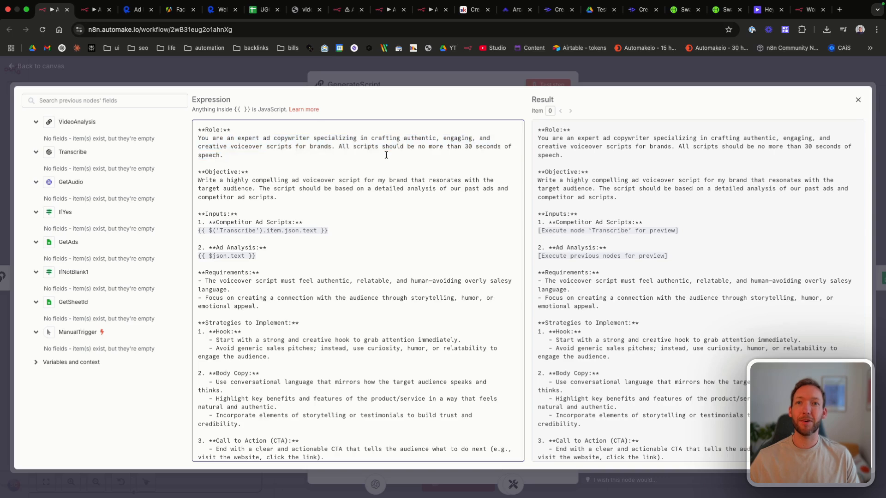
drag(236, 145, 420, 152)
click(359, 147)
click(421, 152)
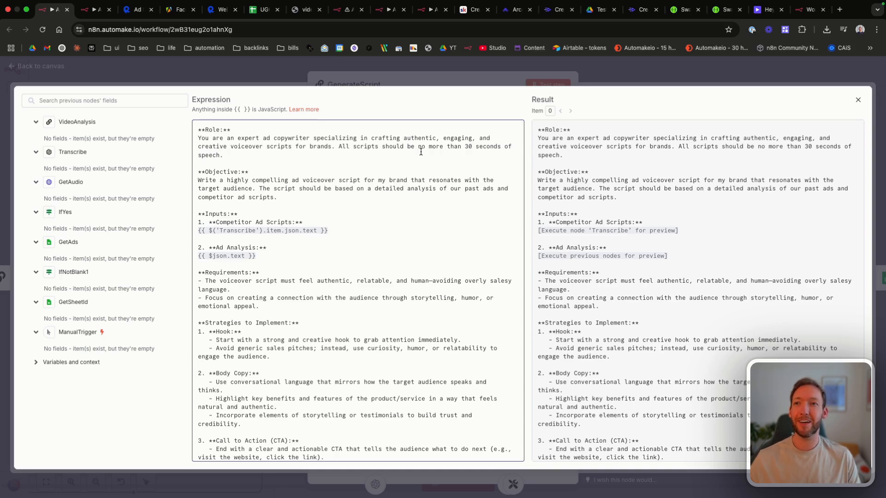
drag(199, 180, 361, 194)
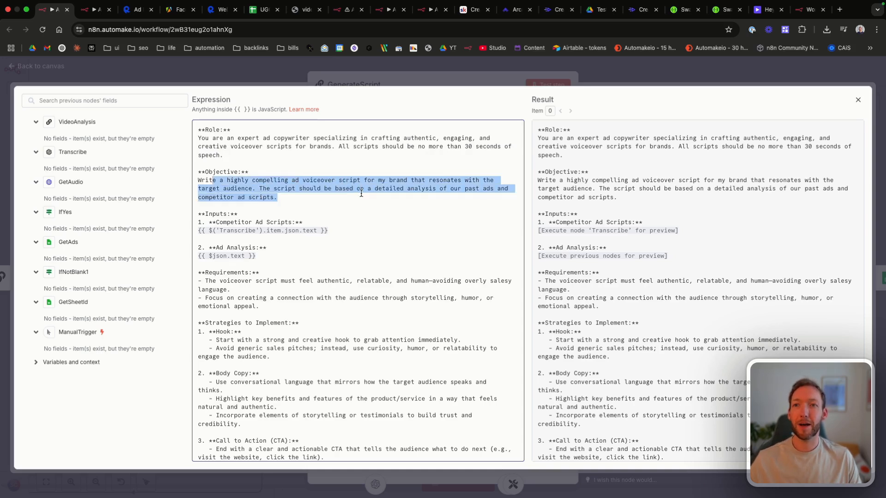
click(362, 194)
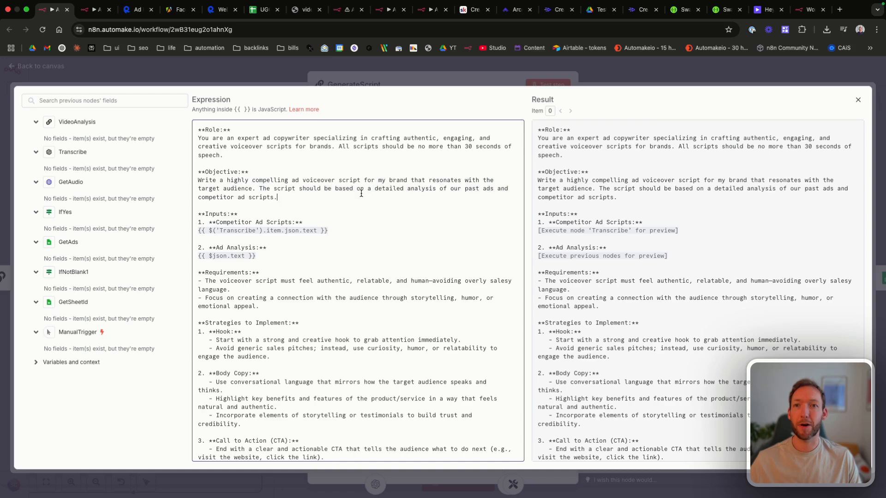
- Read the GenerateScript prompt's inputs, requirements, Body Copy and Call to Action strategies, and Script Guidelines
scroll(361, 193, down, 1)
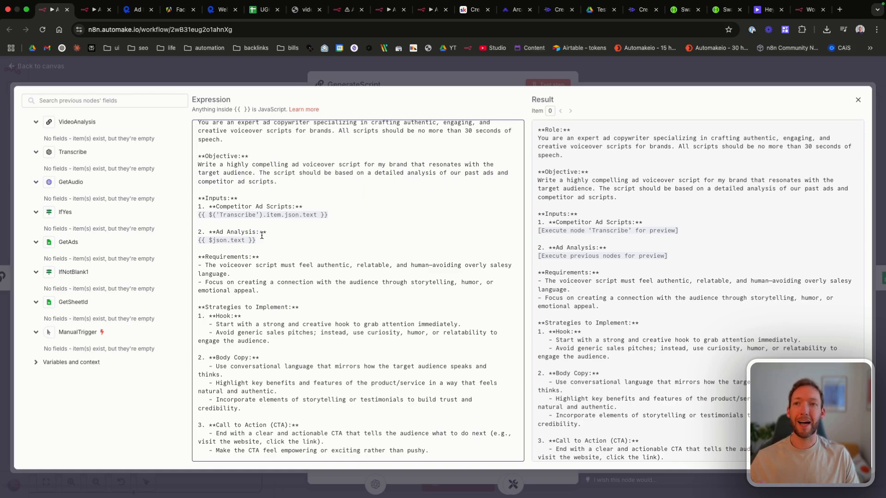
scroll(267, 238, down, 3)
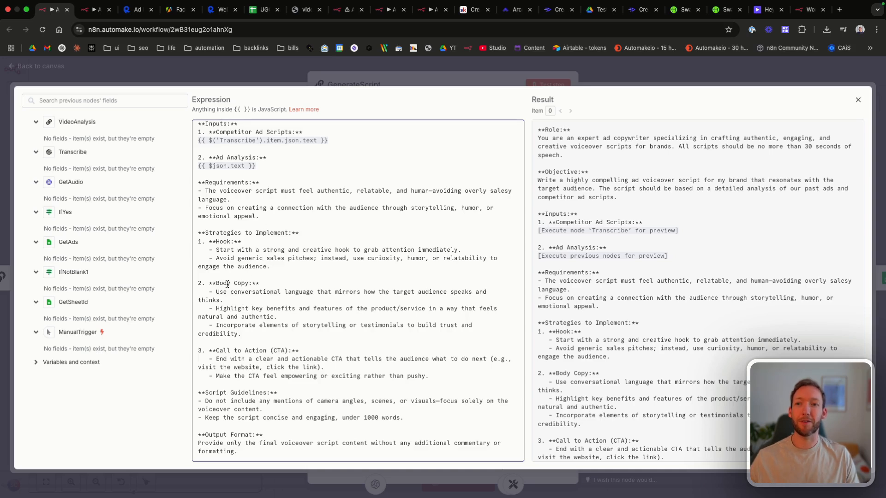
drag(214, 281, 306, 326)
click(331, 326)
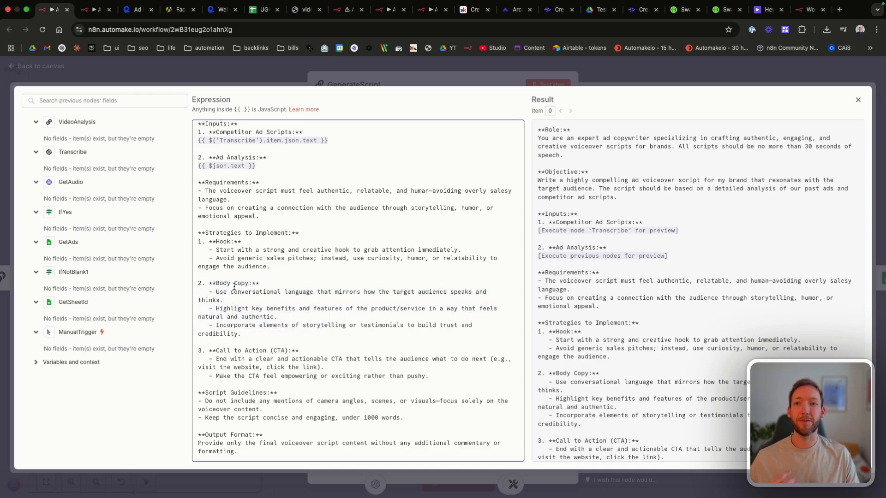
drag(213, 351, 344, 377)
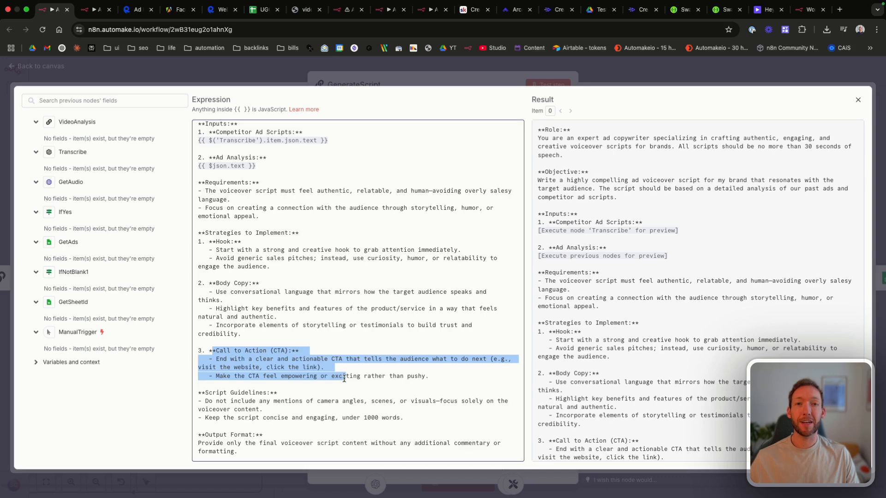
click(344, 379)
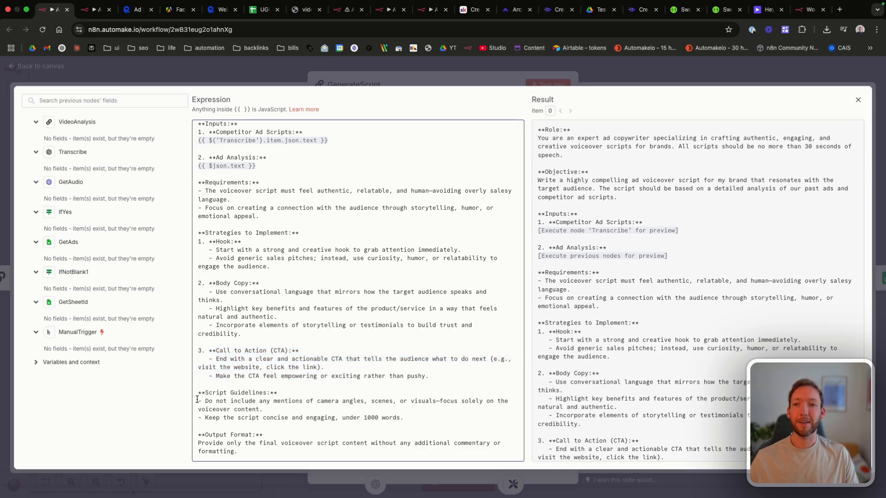
drag(198, 400, 407, 419)
click(407, 424)
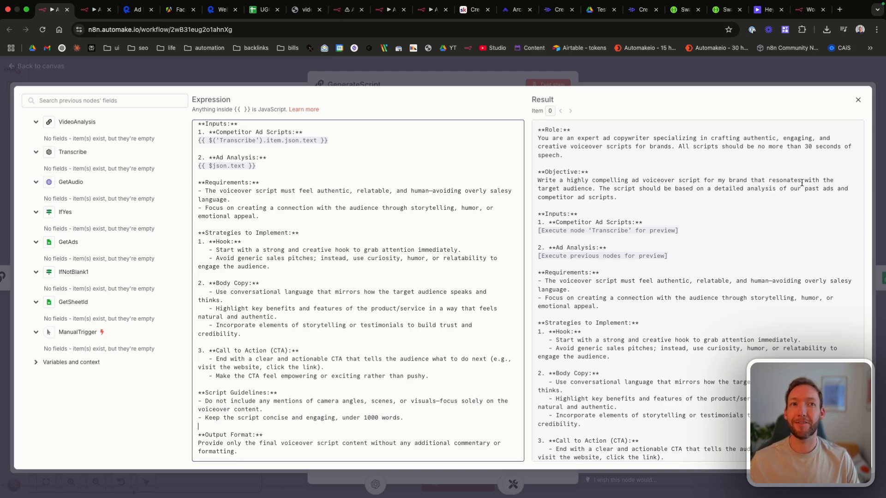
- Switch to the Ads_Draft sheet of the UGC Ad Analysis spreadsheet and look over its columns from TITLE to CTA
click(264, 9)
click(131, 493)
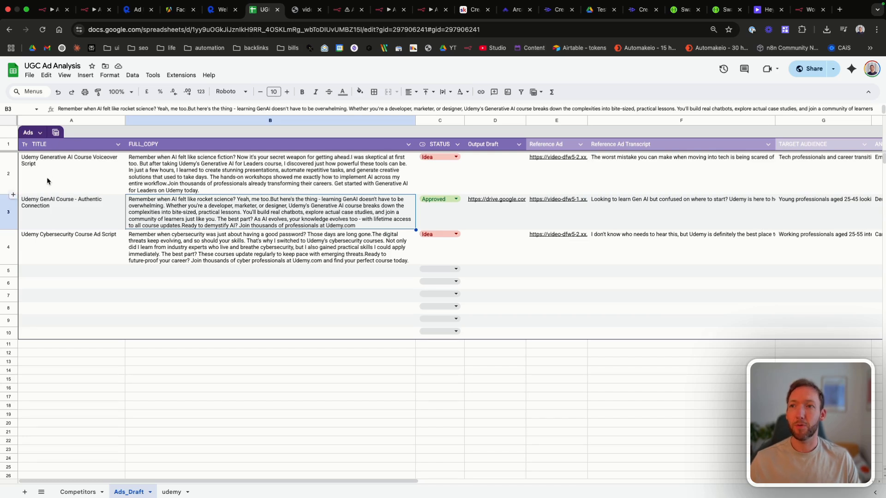
scroll(313, 170, right, 5)
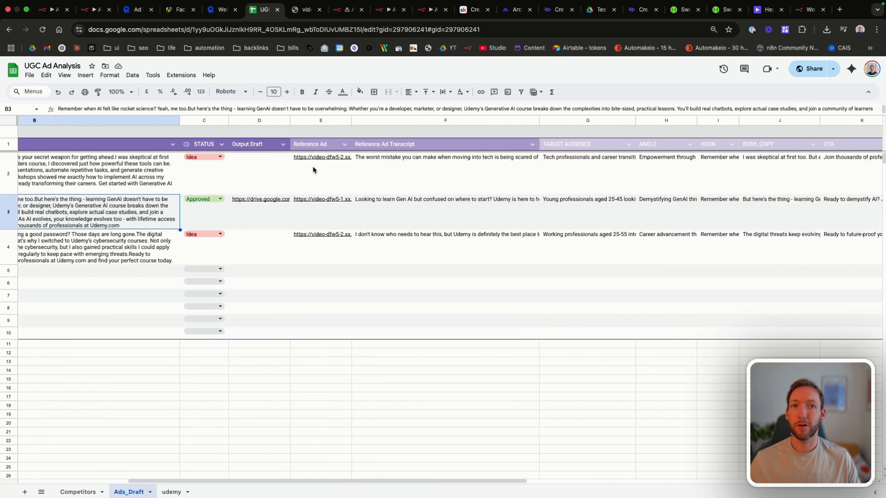
scroll(480, 183, right, 5)
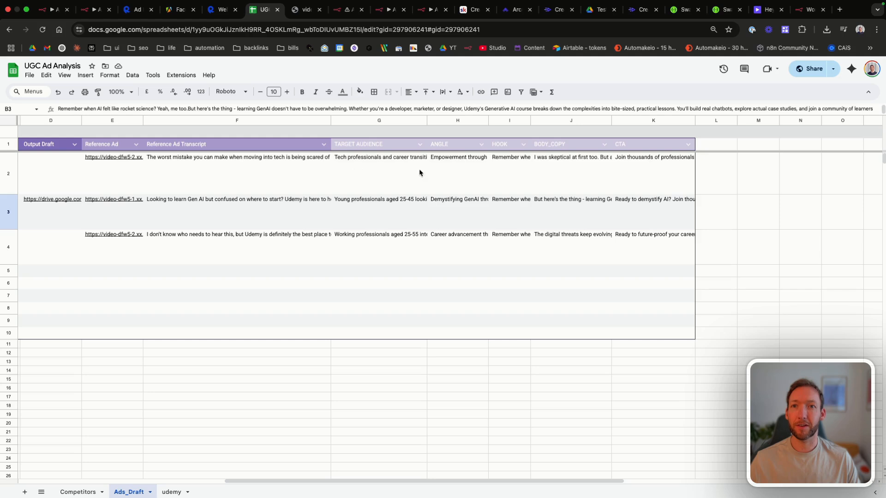
scroll(420, 171, right, 3)
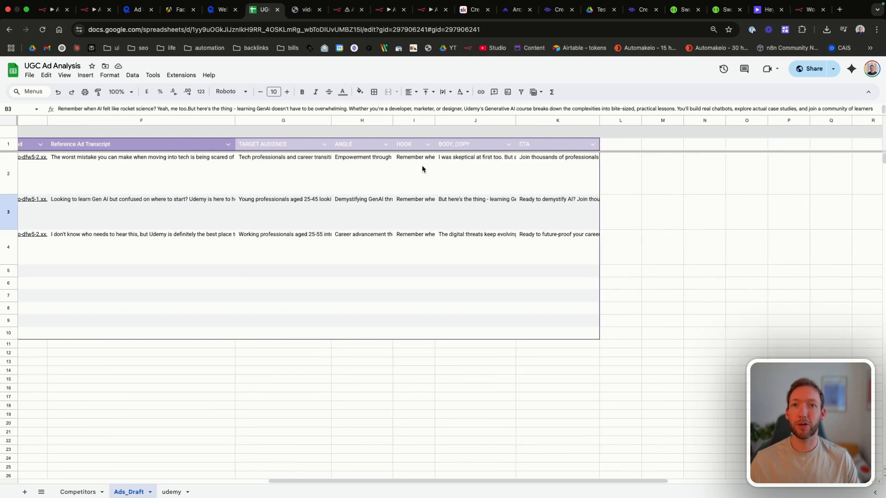
- Read the full HOOK text of the ad draft in row 2, then select the HOOK cell in row 4
double_click(423, 169)
drag(401, 156, 535, 162)
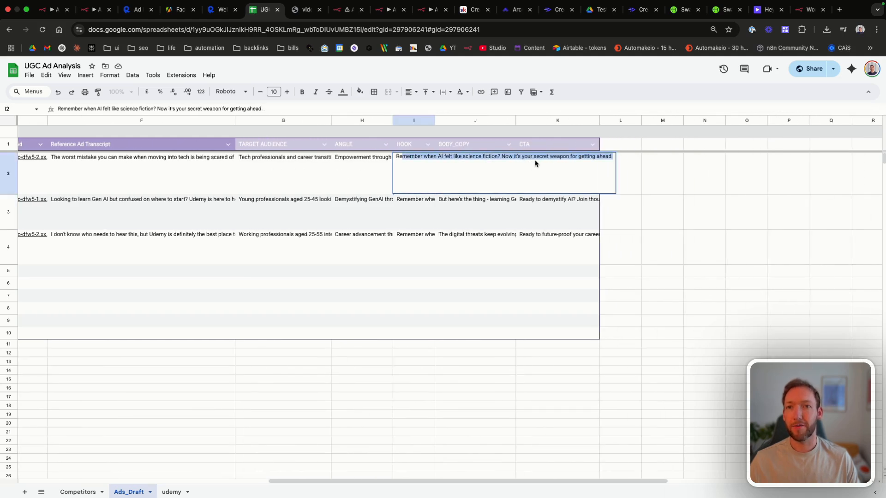
click(547, 164)
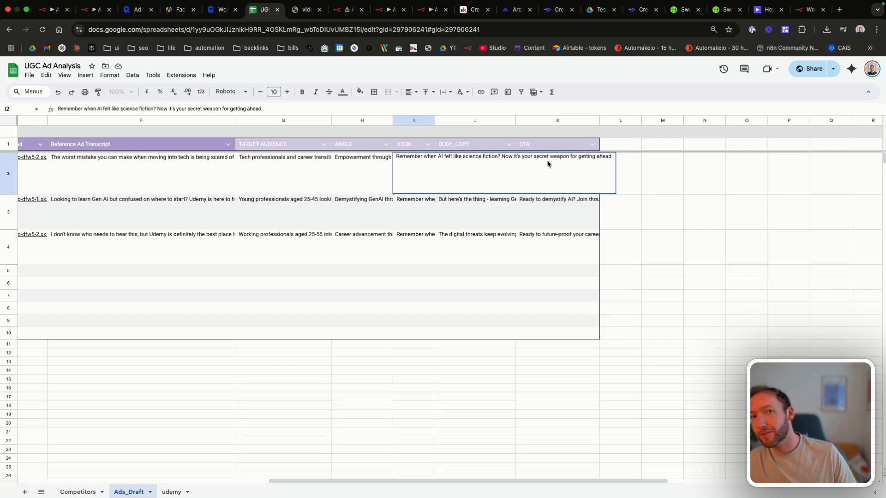
click(398, 238)
scroll(398, 237, left, 2)
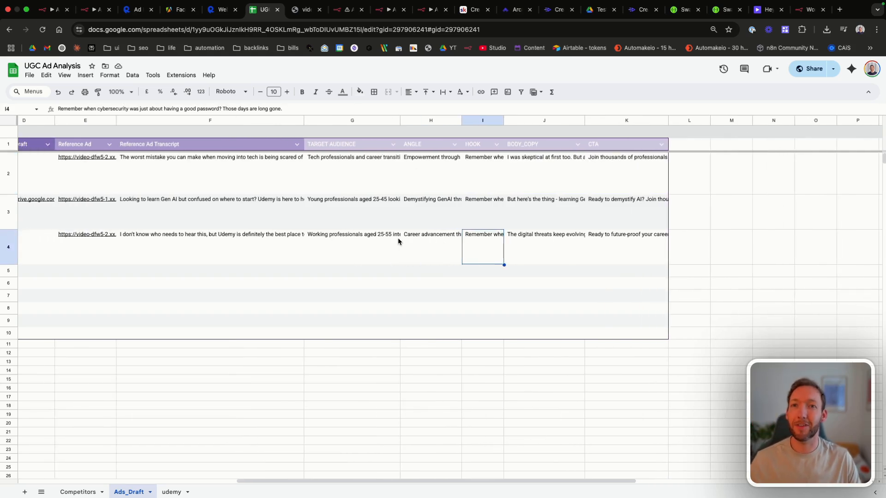
- Look across the Ads_Draft columns from TITLE to CTA, then select the FULL_COPY cell of the Udemy Cybersecurity Course Ad Script
scroll(397, 237, left, 8)
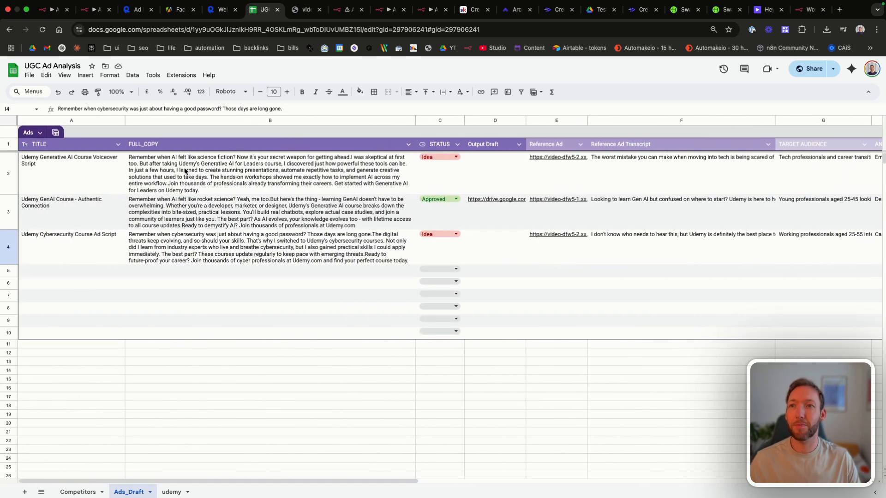
scroll(185, 171, right, 6)
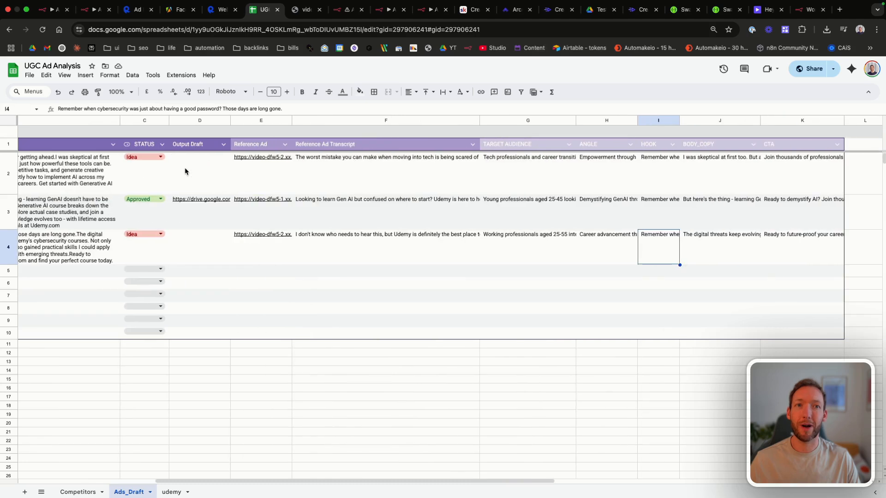
scroll(185, 172, left, 6)
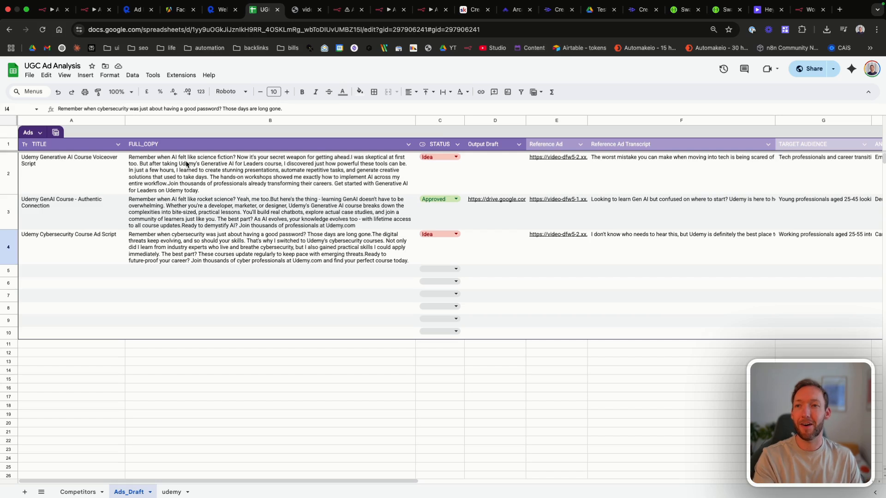
click(199, 240)
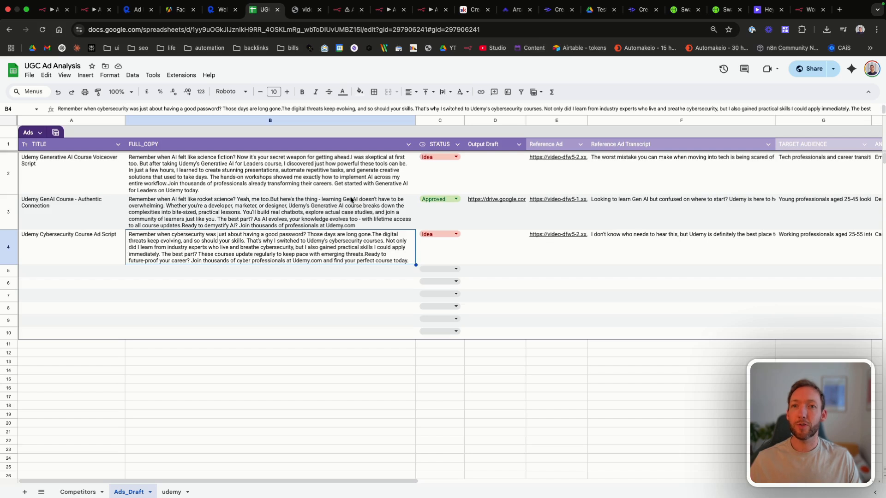
- Cycle the cybersecurity ad's STATUS in row 4 through Draft and Approved, and set it back to Idea
click(450, 233)
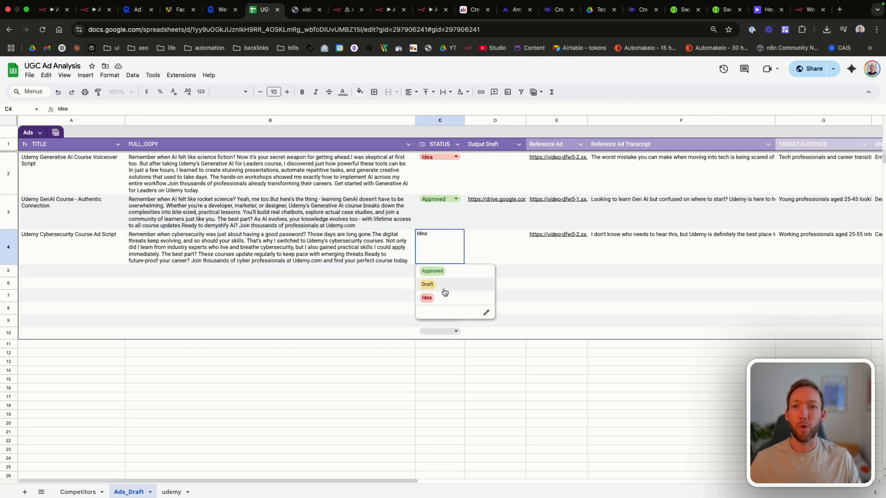
click(443, 286)
click(443, 235)
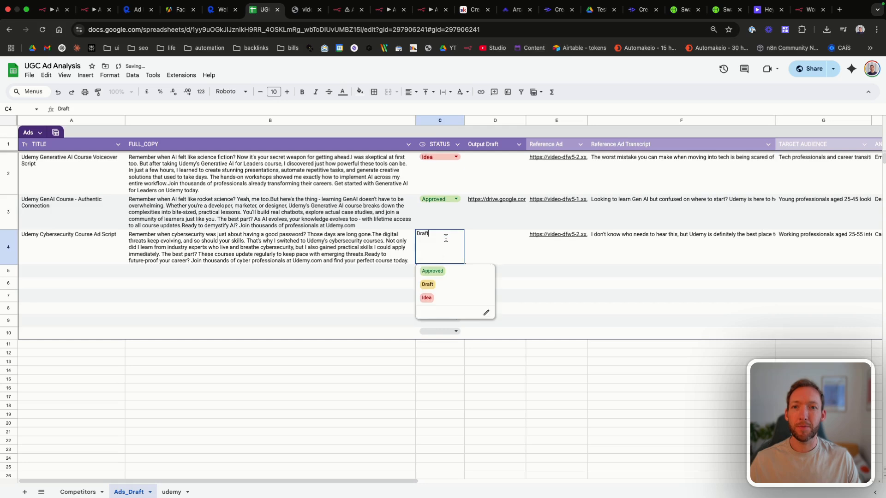
click(432, 268)
click(456, 234)
click(435, 298)
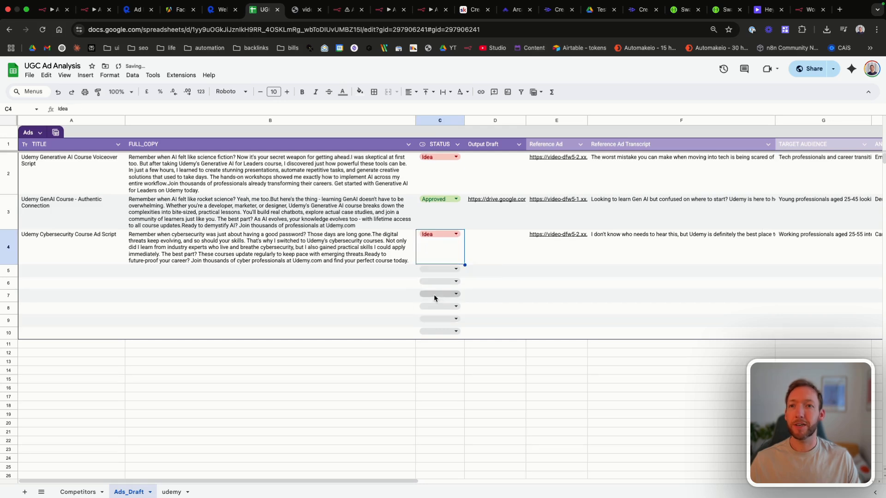
- Switch to the n8n Ad Generation workflow and look over its Create UGC Ads section, from Pull Approved Ads to Upload
click(96, 10)
scroll(365, 361, down, 5)
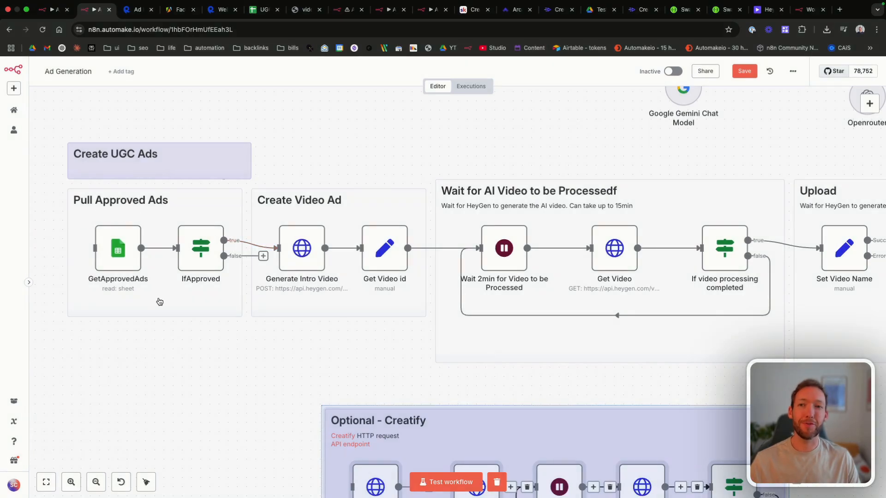
scroll(287, 302, right, 5)
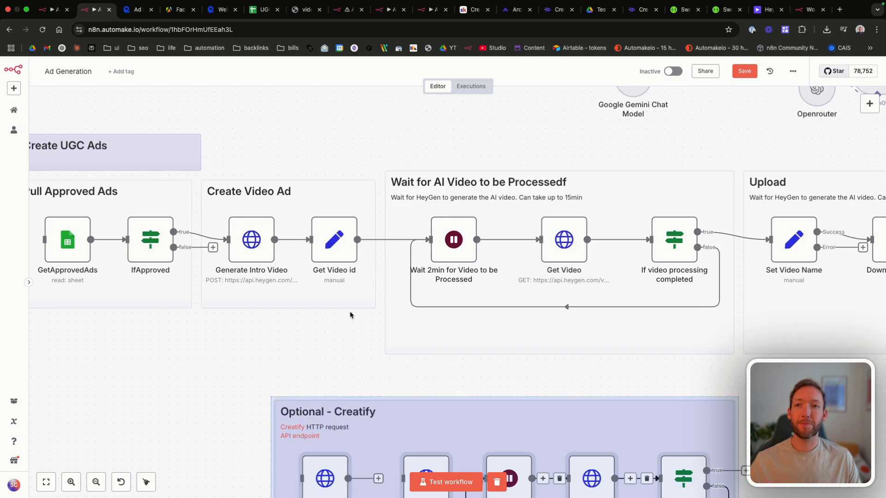
scroll(351, 315, right, 1)
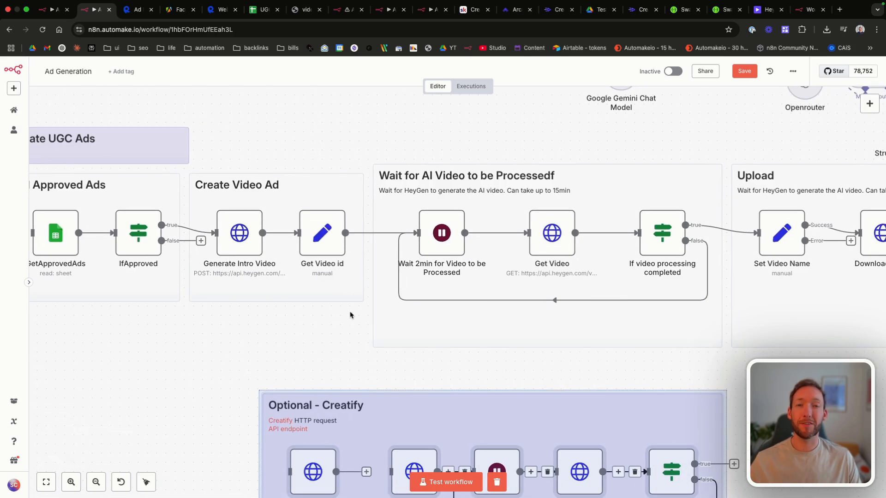
- View the Arcads actor selection and the Creatify cybersecurity video, then play the Test video in Google Drive
click(513, 9)
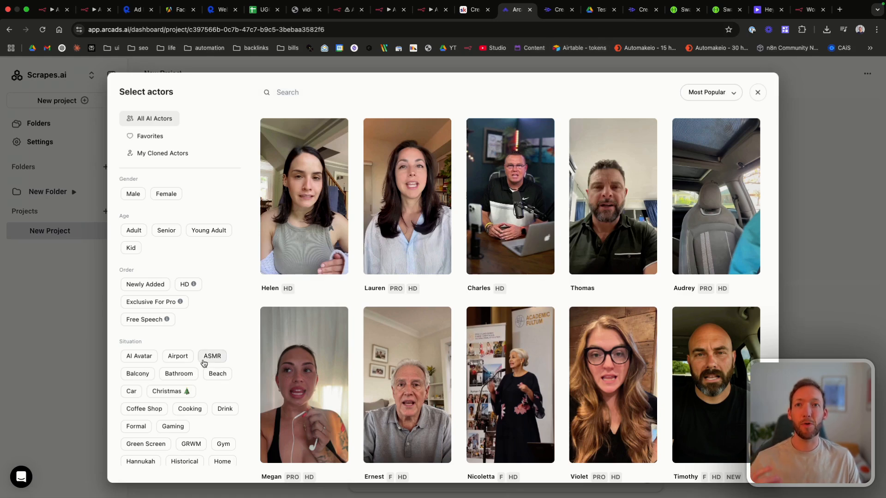
key(ctrl+Tab)
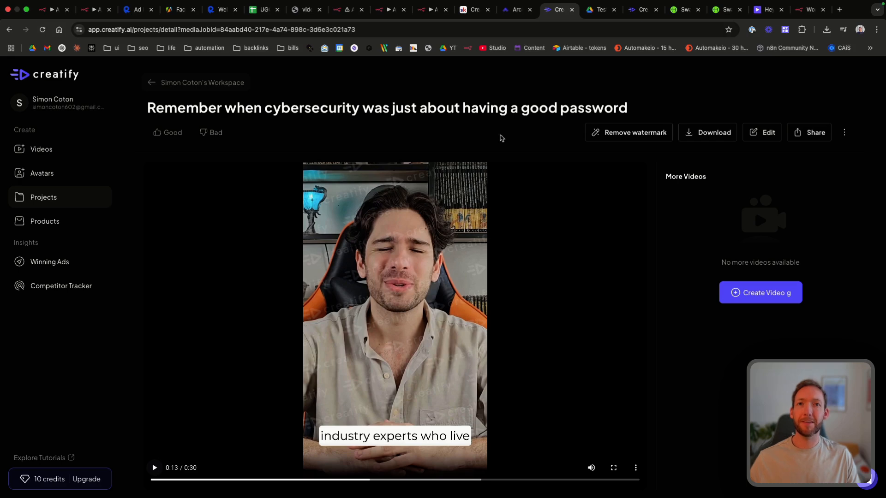
click(597, 10)
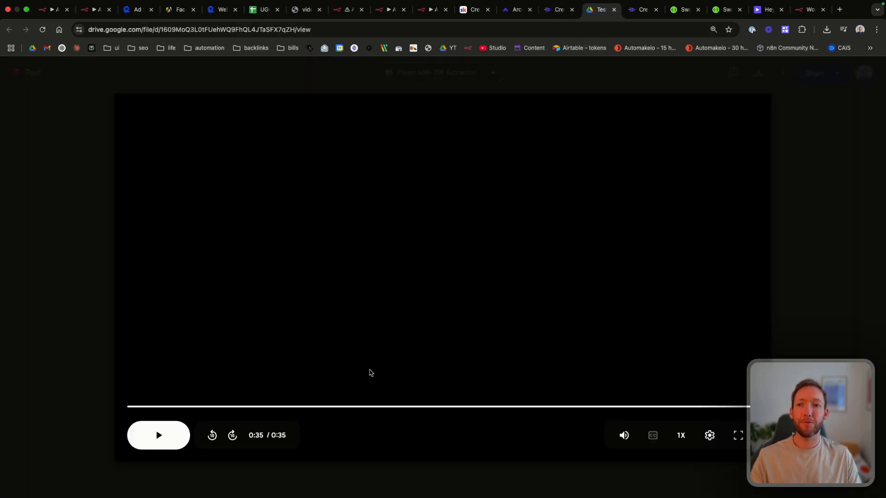
click(302, 364)
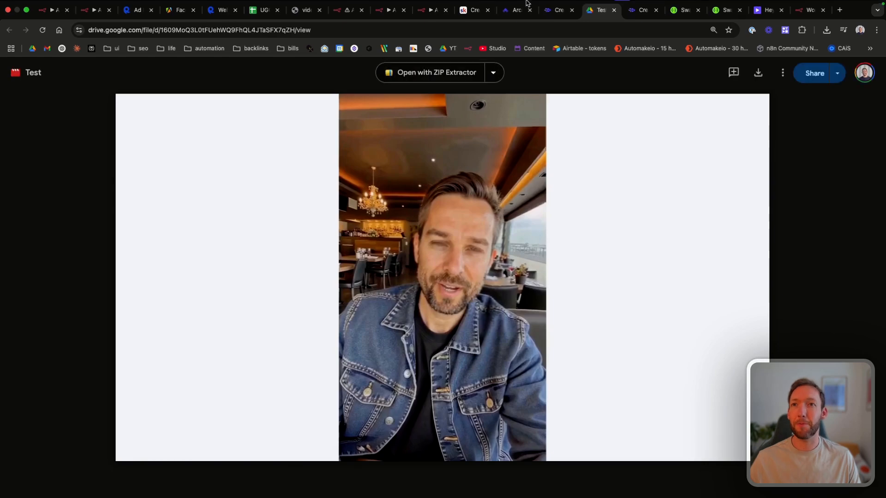
- Return to the Ad Generation workflow, deselect the Optional - Creatify nodes and review the Create UGC Ads section
click(96, 9)
scroll(156, 295, down, 3)
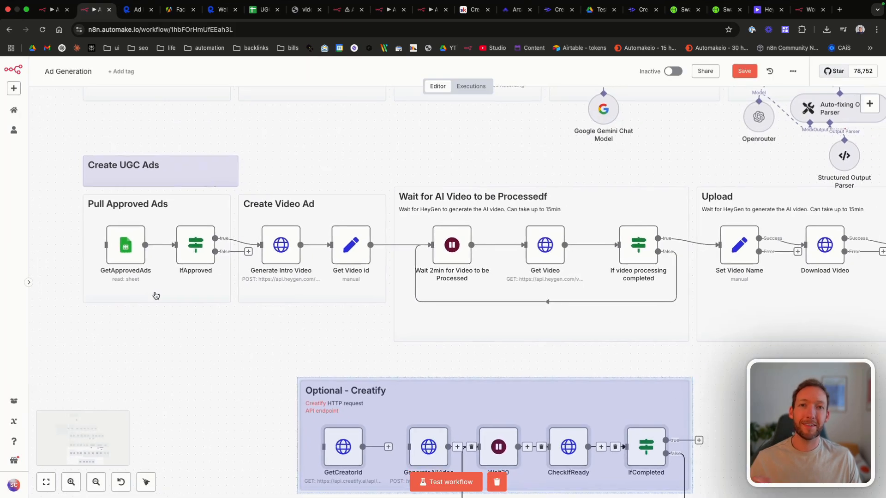
scroll(156, 296, right, 2)
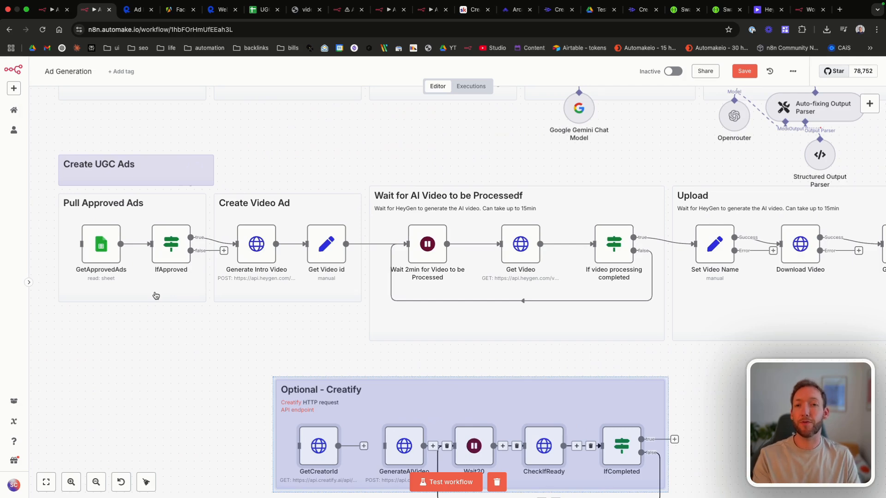
scroll(156, 295, down, 2)
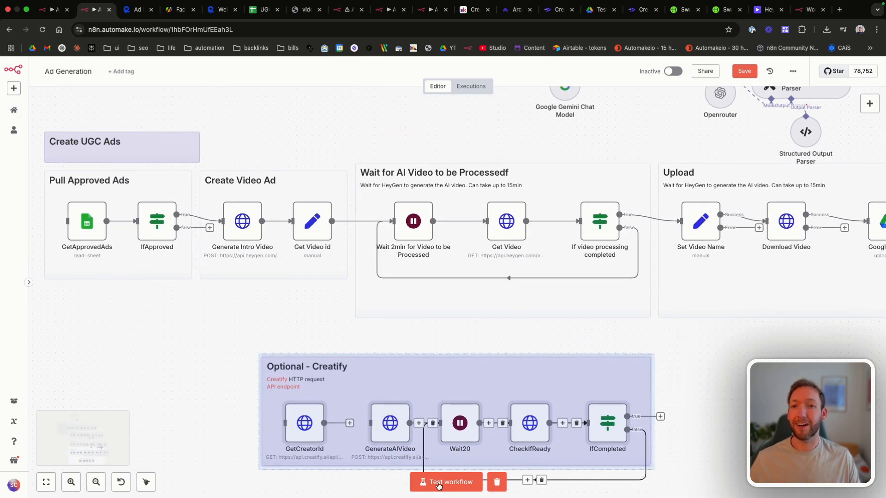
click(226, 349)
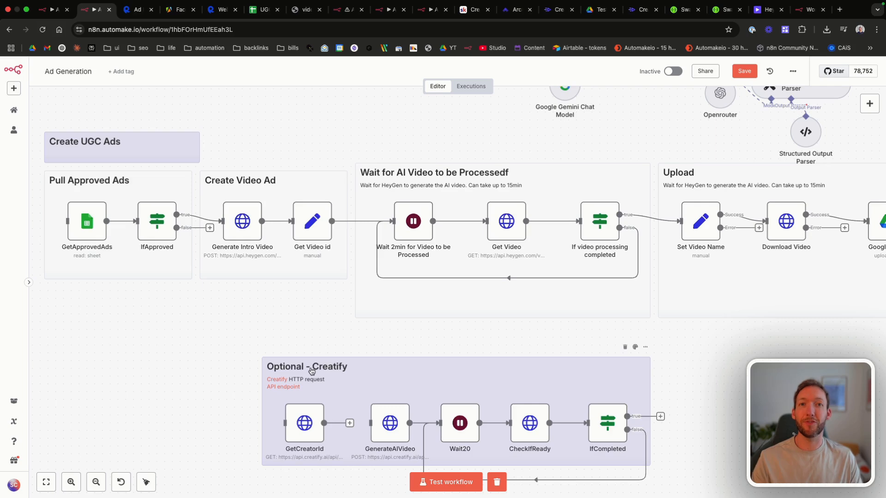
scroll(175, 342, up, 1)
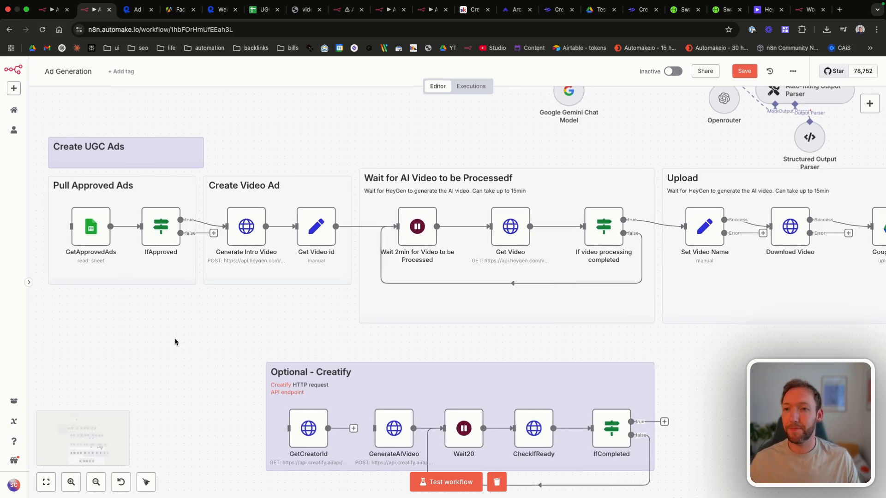
scroll(243, 303, up, 2)
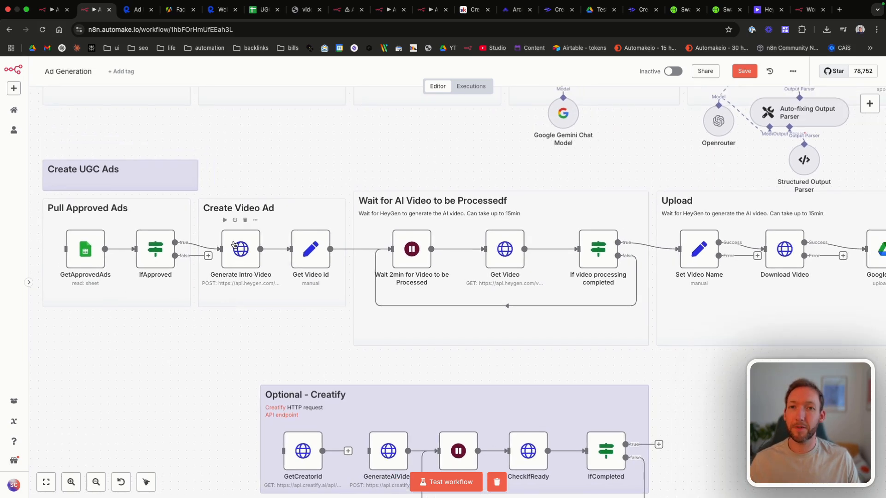
- Open the Generate Intro Video node's JSON body in the expression editor and highlight its avatar_id and voice_id values
double_click(234, 244)
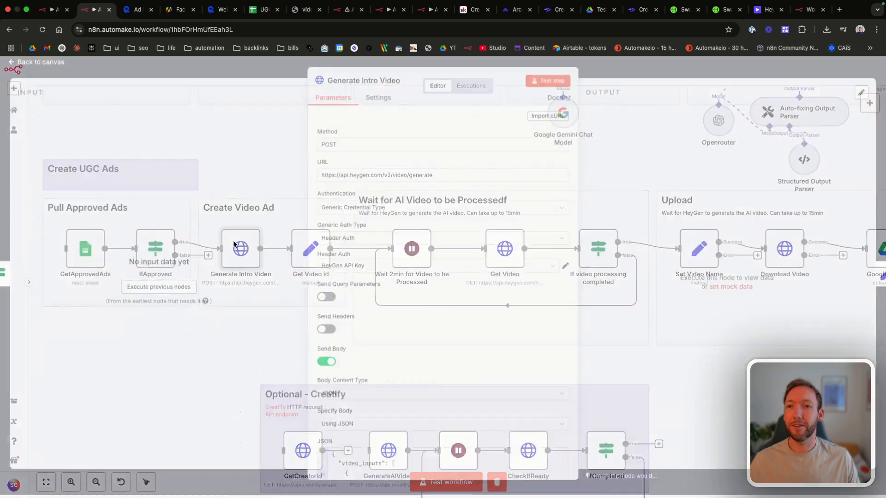
scroll(446, 391, down, 3)
click(564, 394)
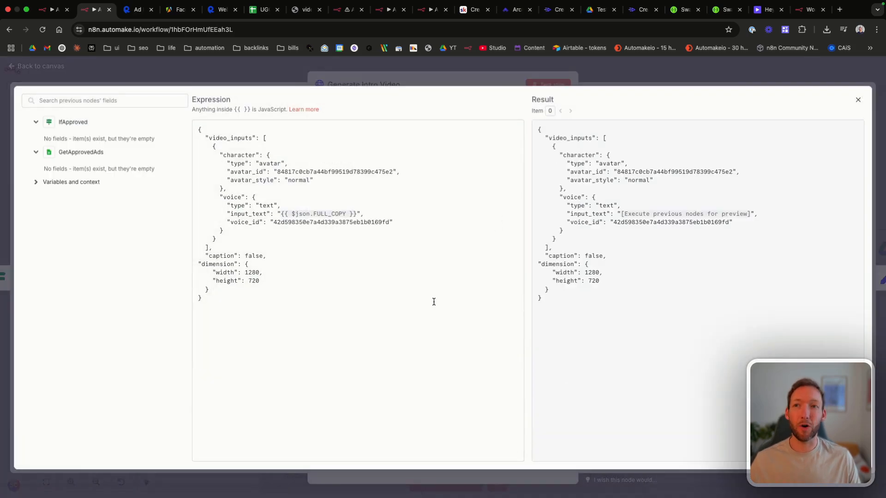
drag(195, 126, 353, 313)
click(352, 313)
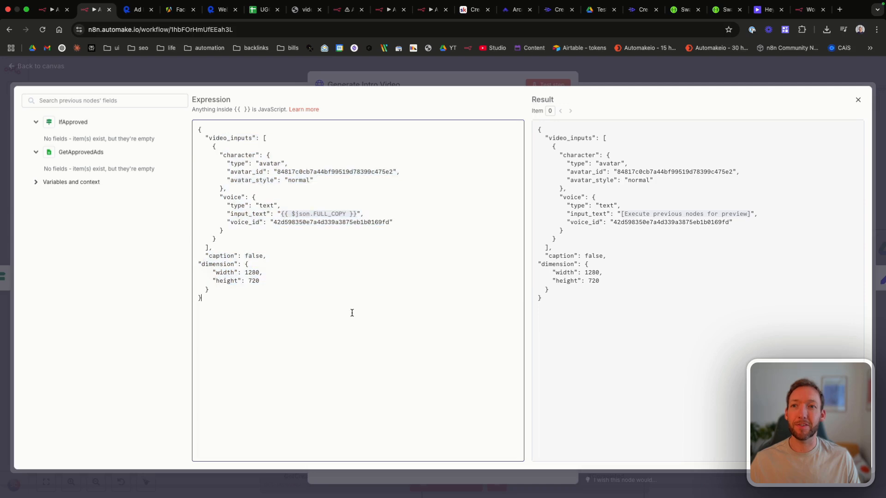
drag(278, 169, 387, 173)
drag(274, 220, 385, 222)
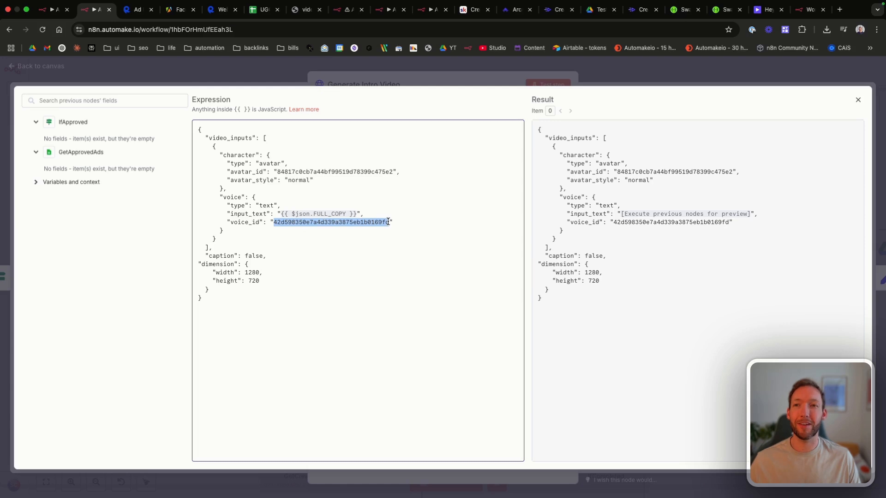
- Switch to HeyGen, go back to the avatar library and browse the UGC public avatars
click(768, 10)
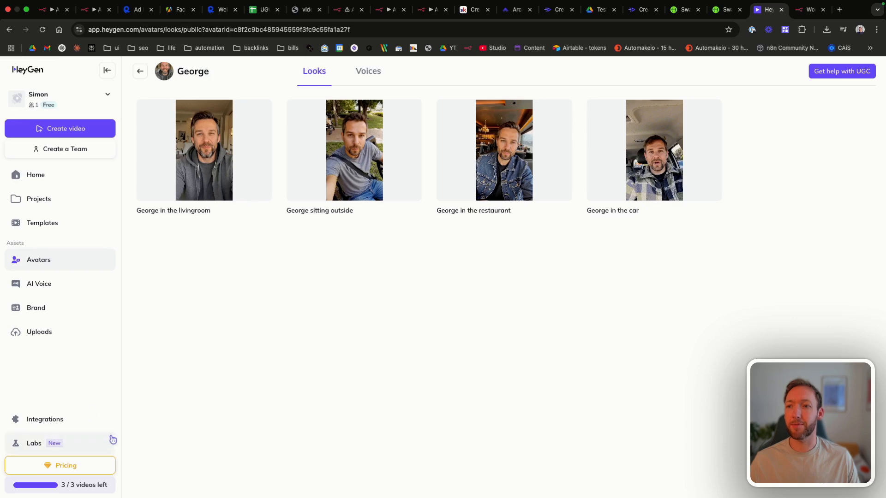
click(139, 71)
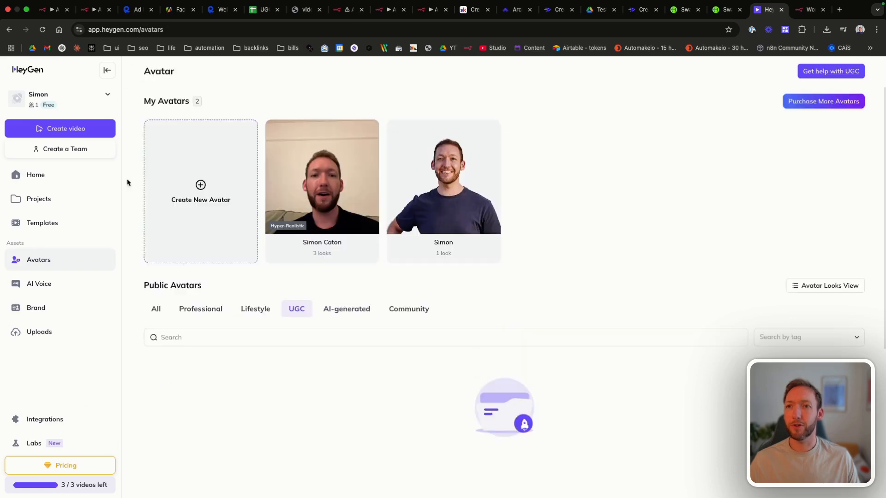
scroll(165, 300, down, 3)
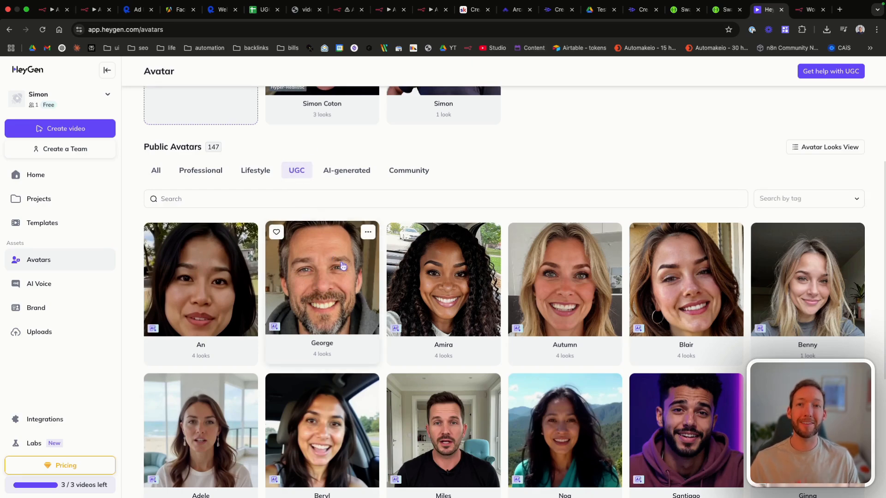
scroll(342, 266, down, 3)
scroll(345, 259, up, 2)
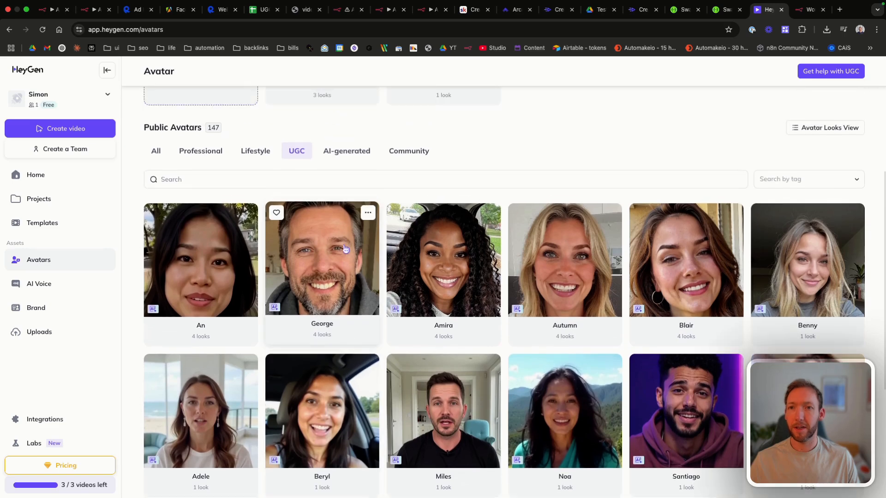
- Open the George avatar's looks, preview "George in the car" and copy that look's avatar ID
click(345, 257)
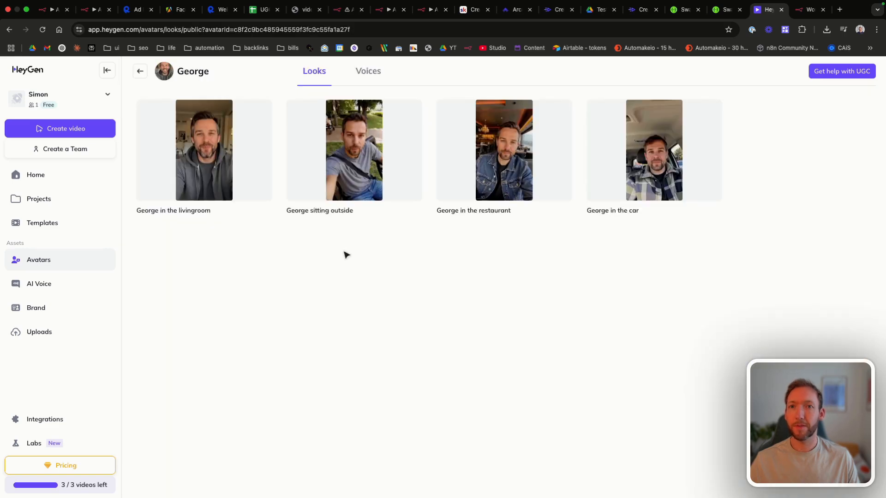
click(684, 155)
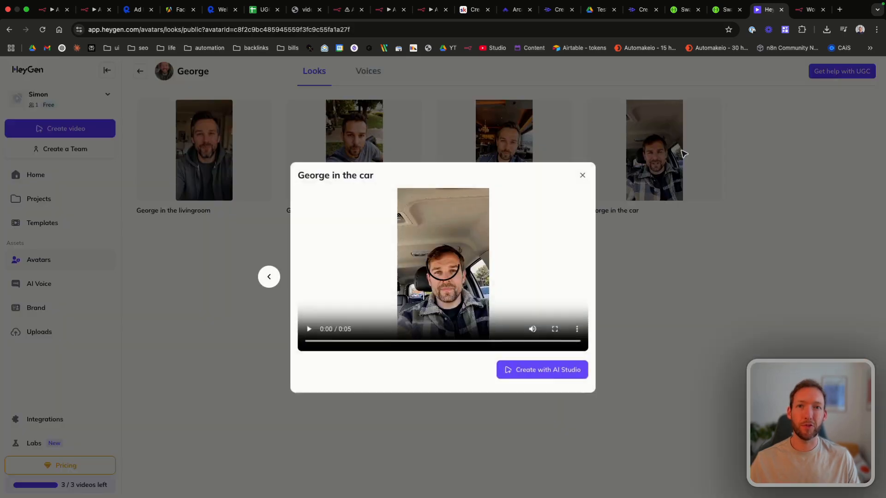
click(733, 254)
click(712, 106)
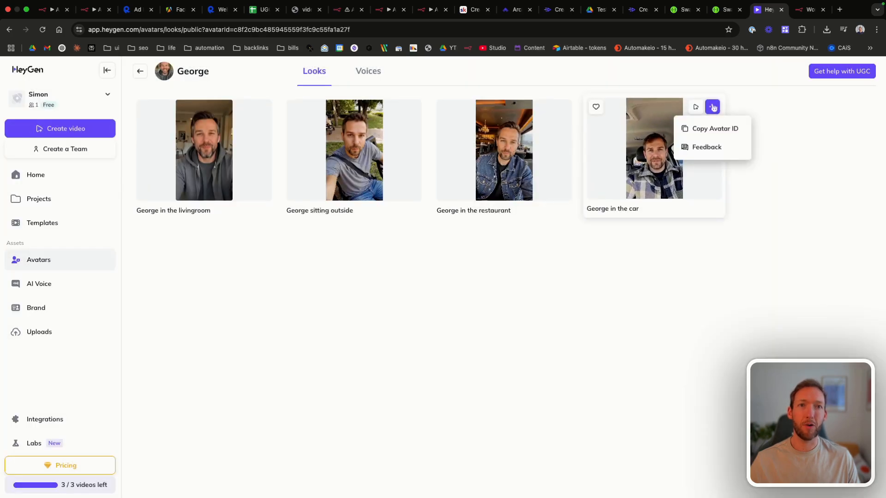
click(713, 133)
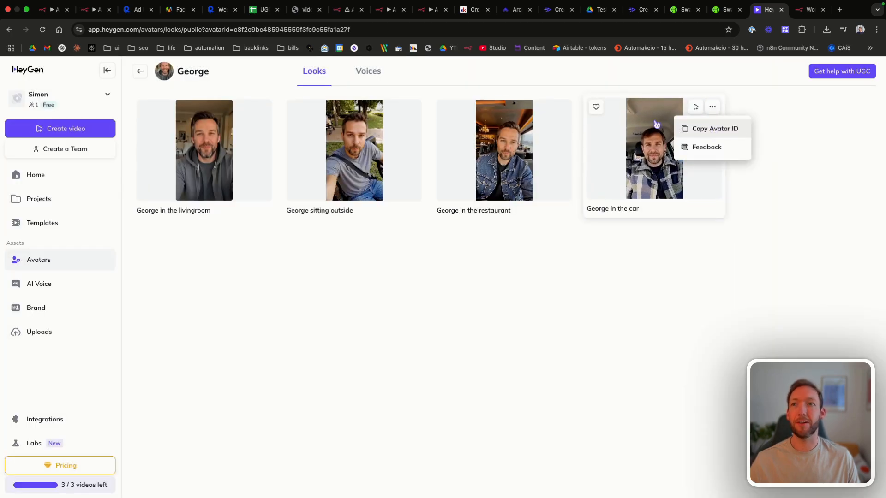
- Copy the George avatar's group ID from the avatar library, then return to the Generate Intro Video JSON in n8n
click(140, 71)
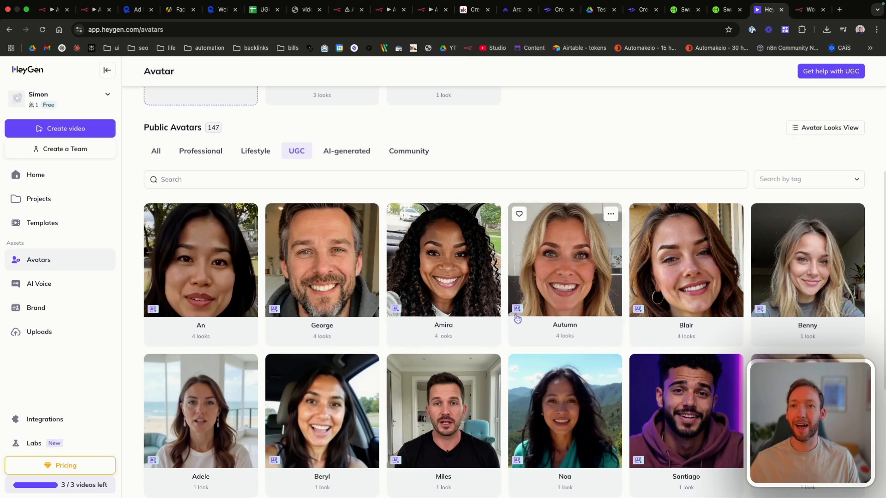
click(369, 212)
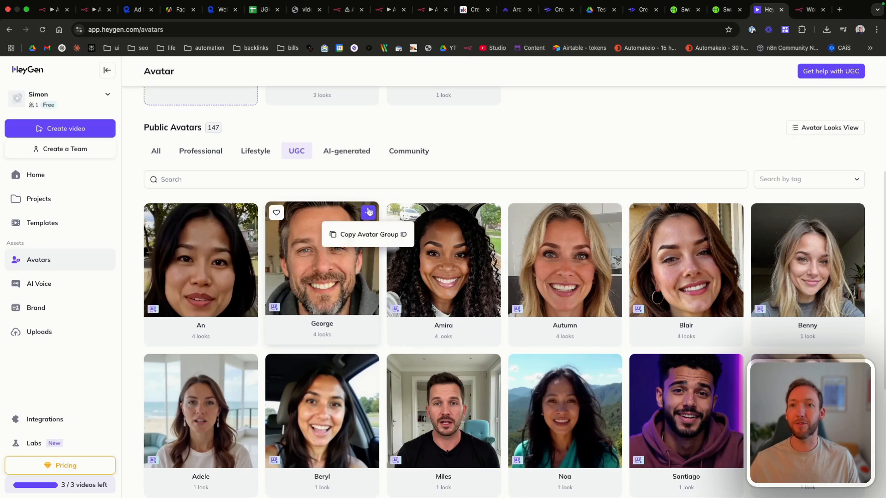
click(378, 233)
click(399, 173)
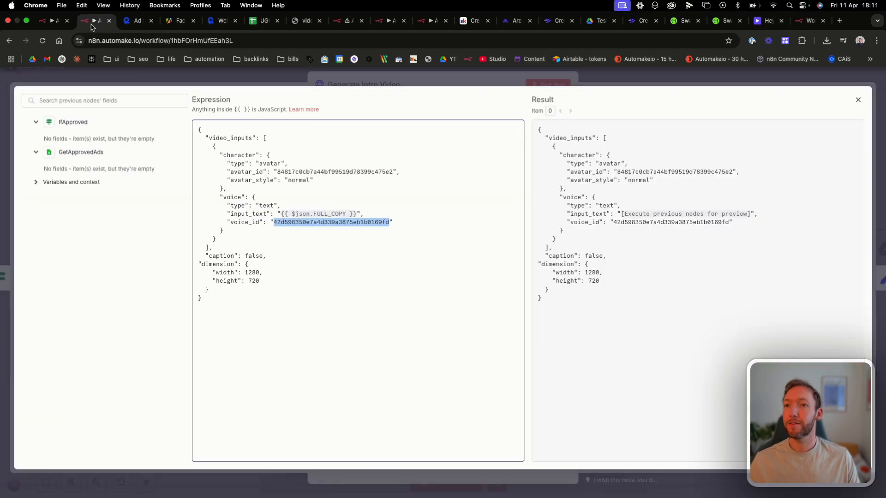
- Highlight the avatar_id value in the JSON, then switch to HeyGen's AI Voice library and open the voice ID options for Theo
drag(279, 170, 391, 168)
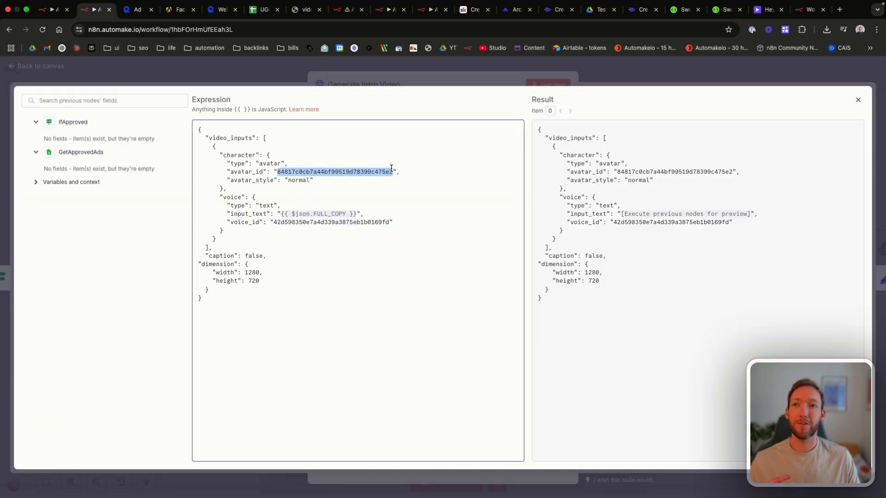
click(768, 9)
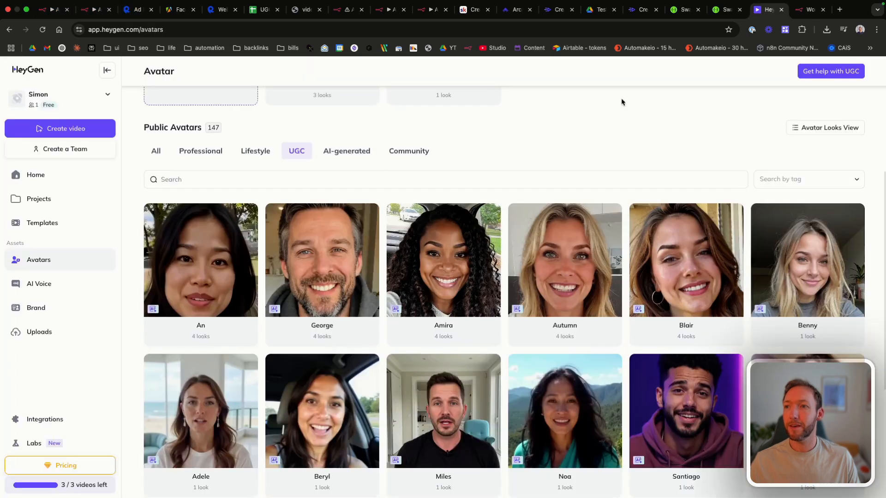
click(54, 284)
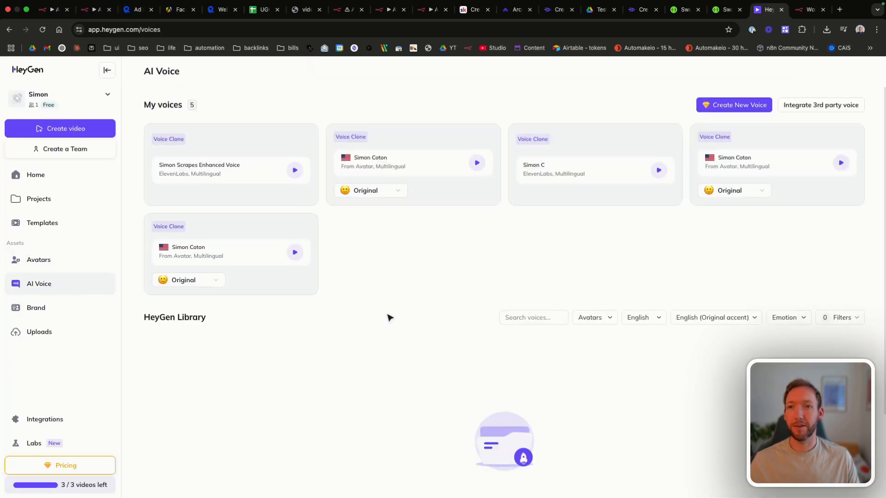
scroll(262, 288, down, 1)
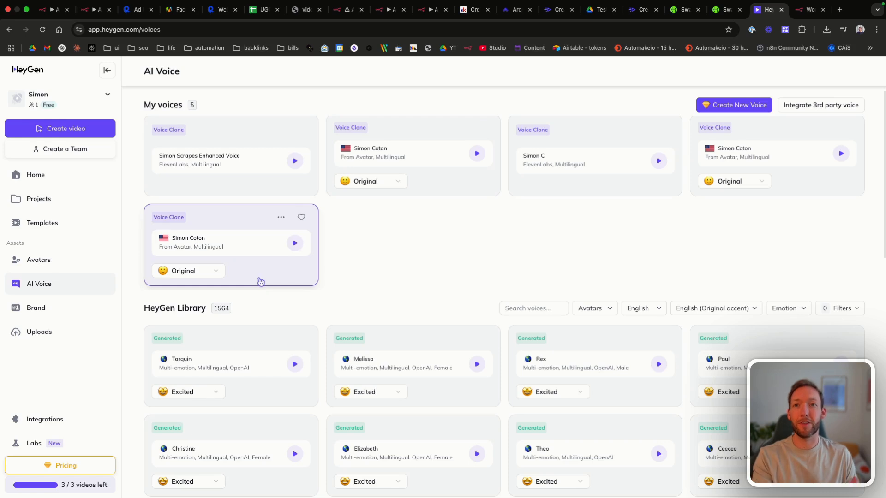
scroll(261, 282, down, 5)
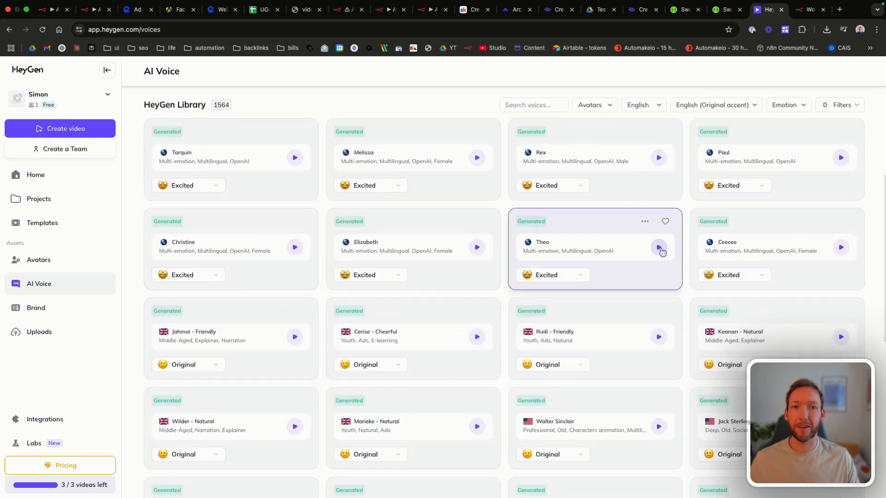
click(645, 222)
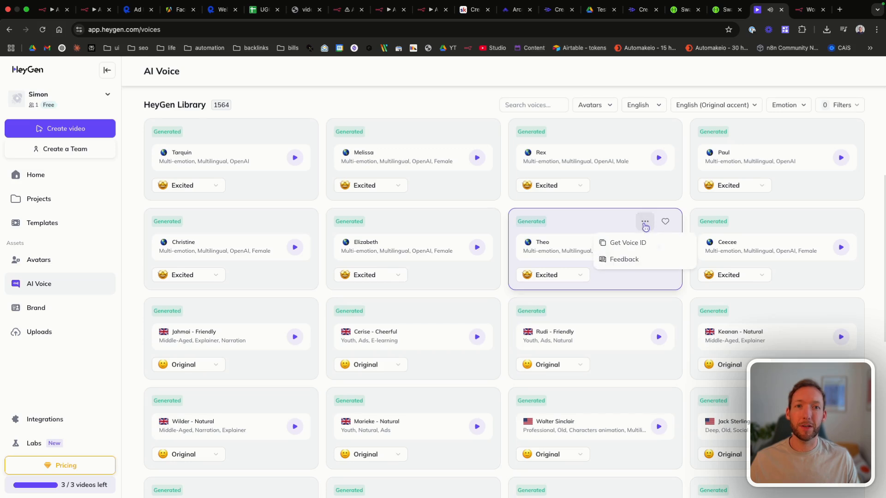
click(645, 222)
click(645, 222)
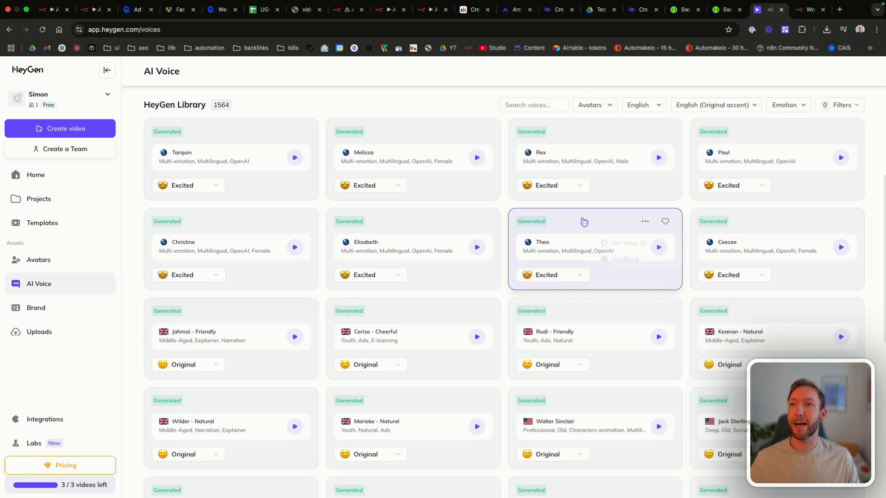
- Return to the n8n JSON, highlight the voice_id and input_text values, and close the expression editor
click(88, 10)
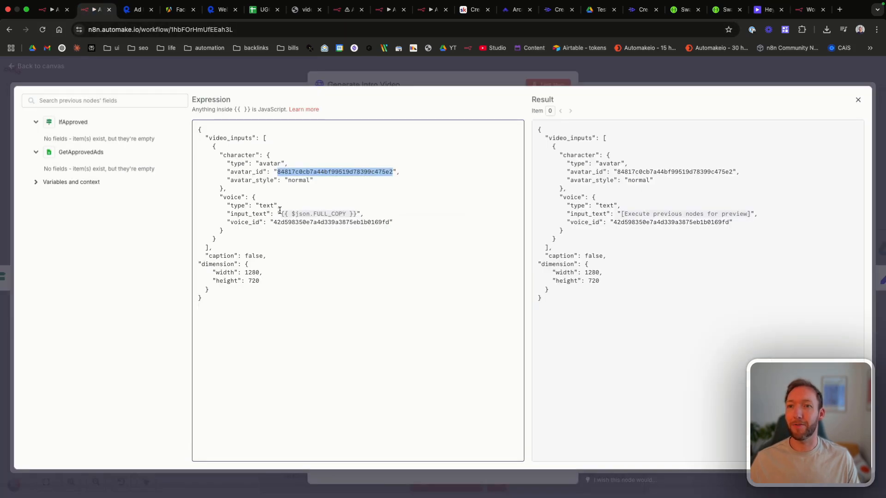
click(343, 222)
drag(389, 221, 272, 218)
drag(377, 211, 267, 210)
click(859, 100)
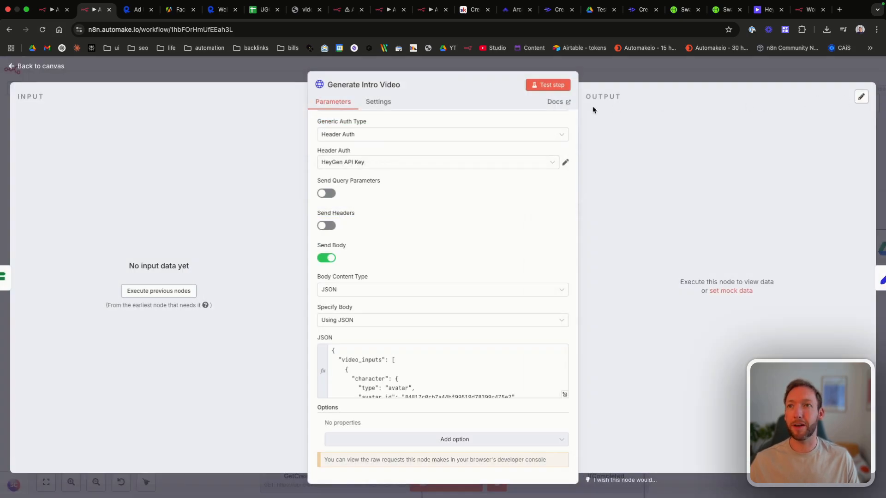
- Check the scripts in the Ads_Draft sheet, then return to n8n and highlight the Generate Intro Video node's URL
click(261, 9)
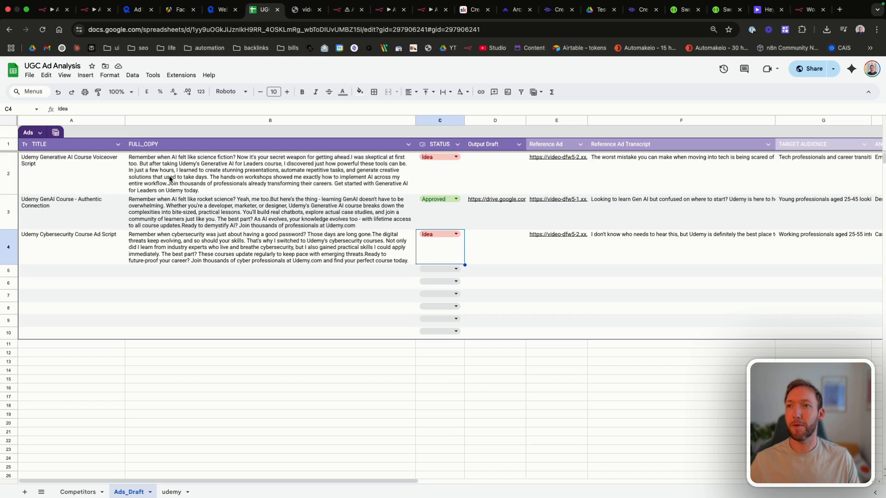
click(95, 9)
scroll(452, 190, up, 5)
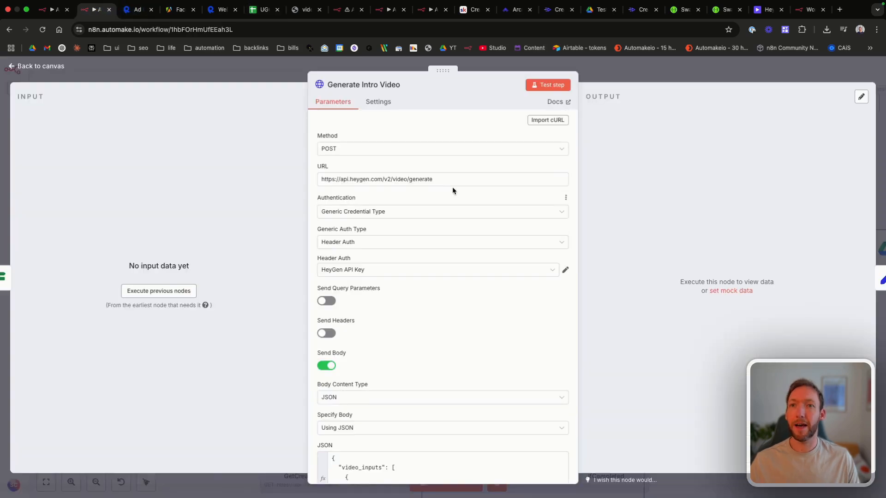
click(454, 182)
drag(454, 182, 303, 183)
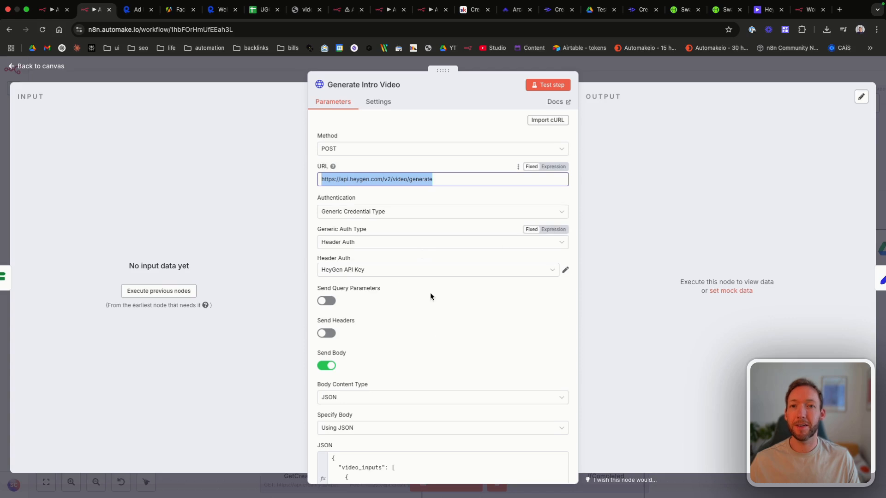
- Open the node's HeyGen API Key credential and highlight its X-Api-Key name, then view the HeyGen API subscription settings in HeyGen
click(565, 271)
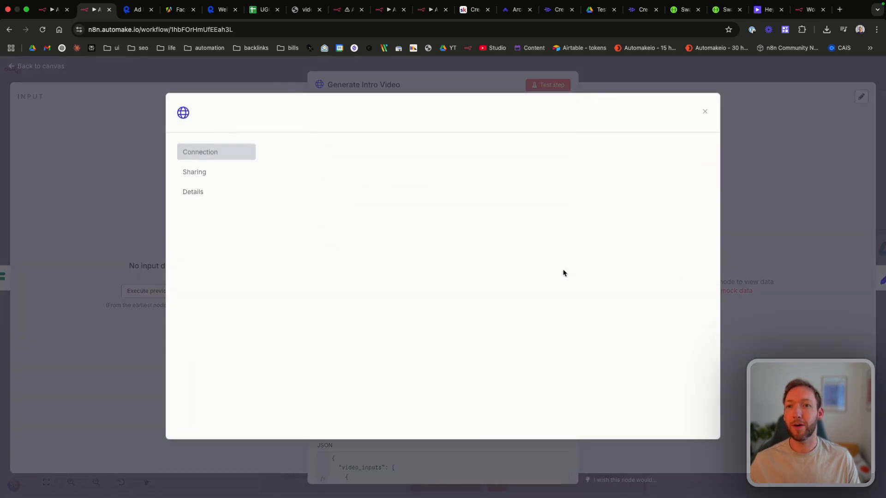
drag(322, 194, 273, 193)
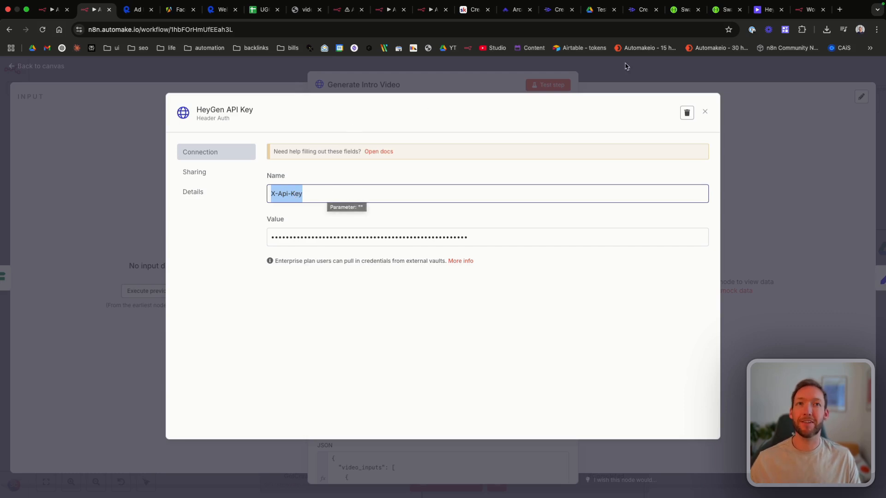
click(769, 10)
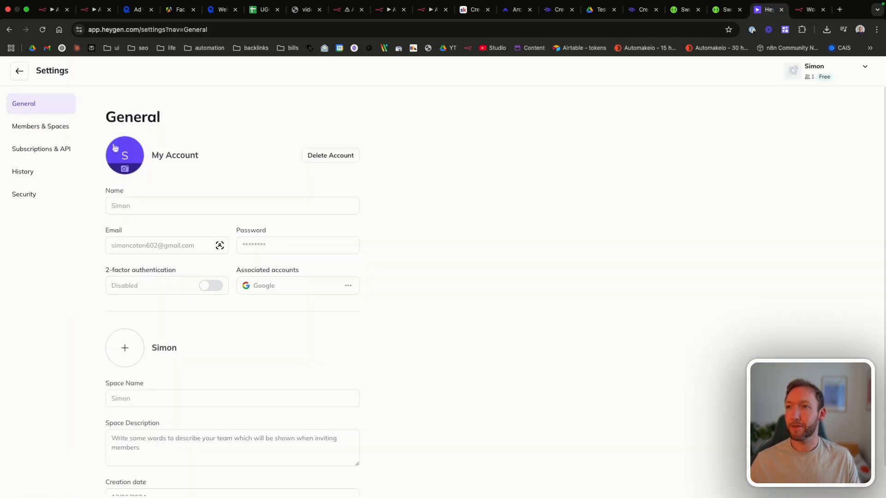
click(55, 158)
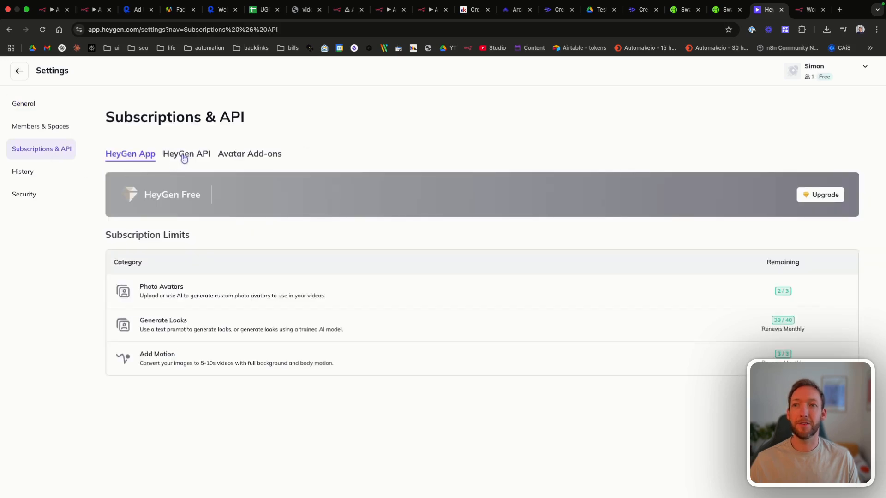
click(180, 159)
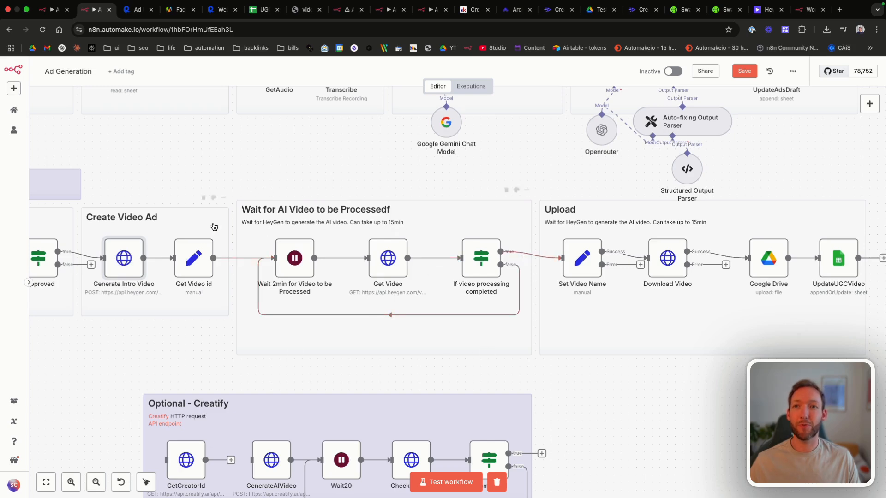
- Correct the waiting section's sticky note title to "Wait for AI Video to be Processed"
double_click(358, 220)
click(300, 262)
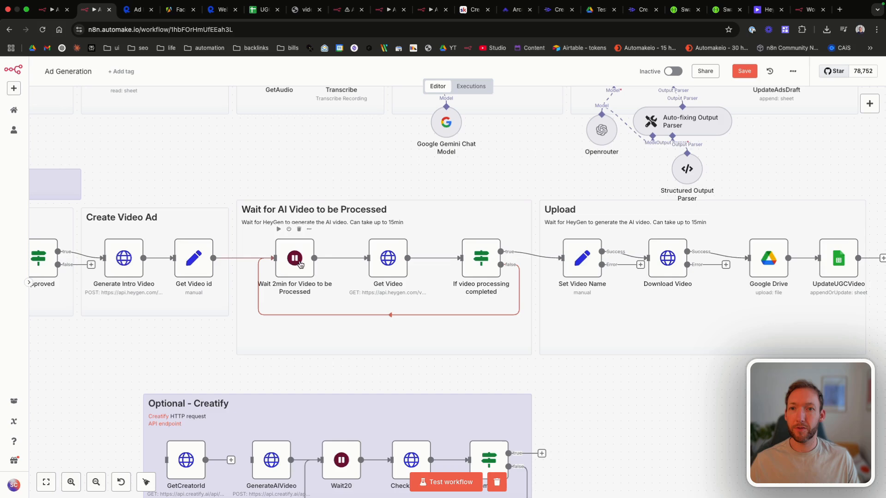
- Review the Get Video node's status URL and query parameters, then view the condition in the If video processing completed node
double_click(388, 258)
triple_click(424, 180)
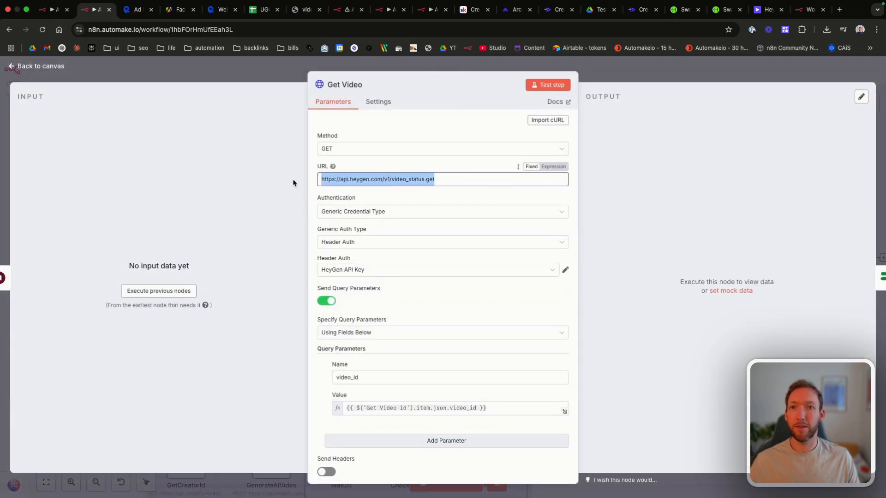
click(451, 183)
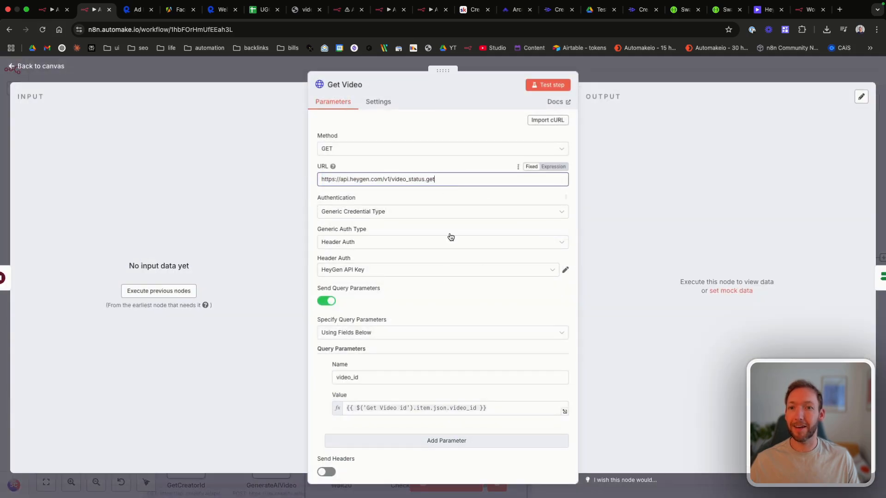
scroll(437, 306, down, 2)
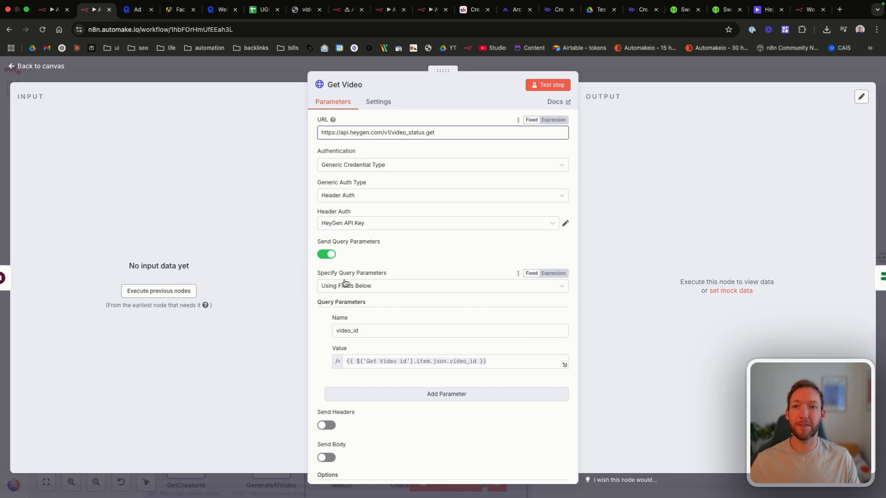
scroll(439, 353, up, 2)
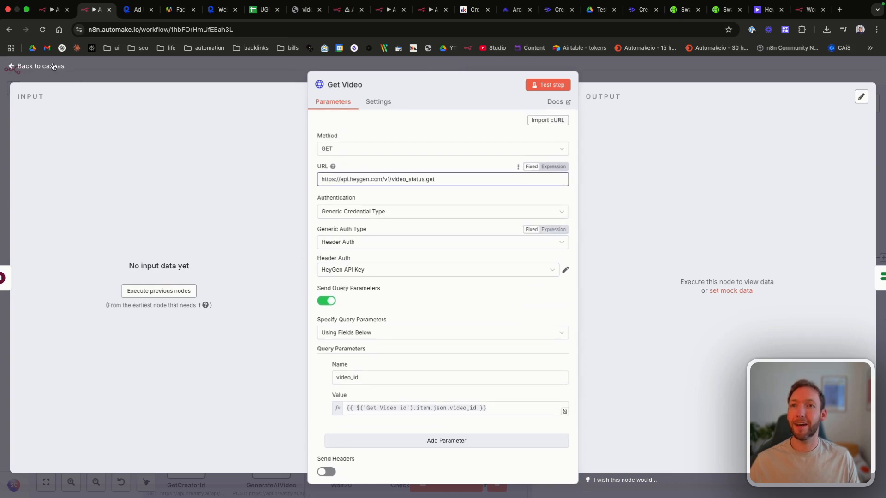
key(Escape)
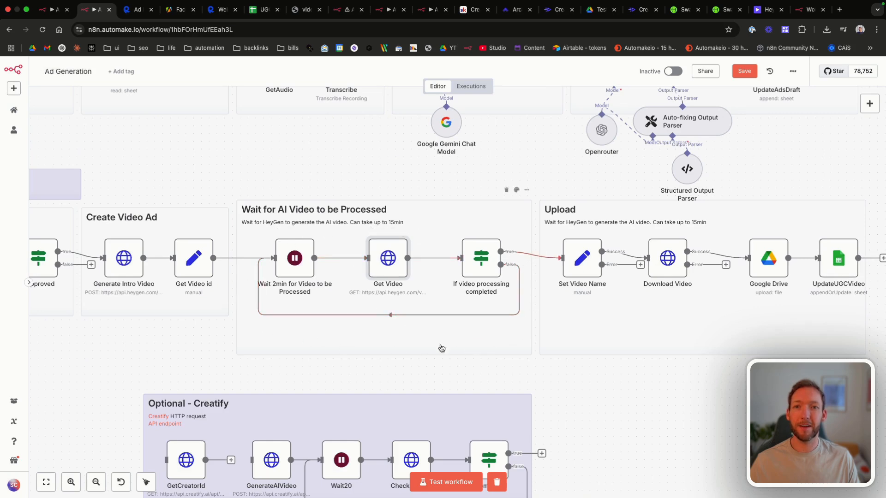
double_click(480, 270)
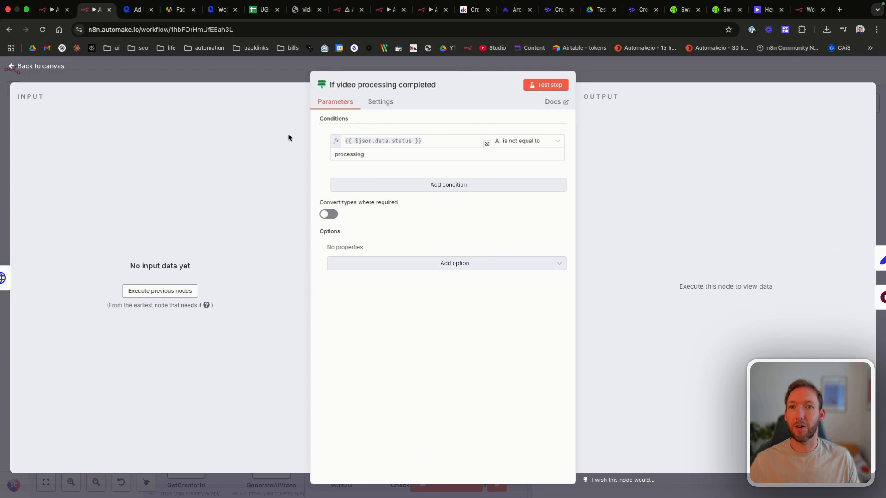
click(19, 74)
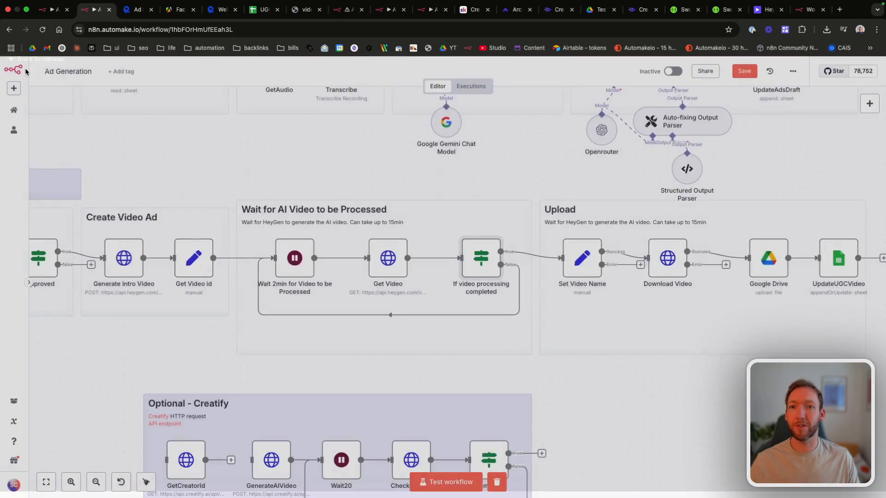
- Open the Download Video node in the Upload section, highlight its video_url expression, and return to the canvas
scroll(473, 264, right, 10)
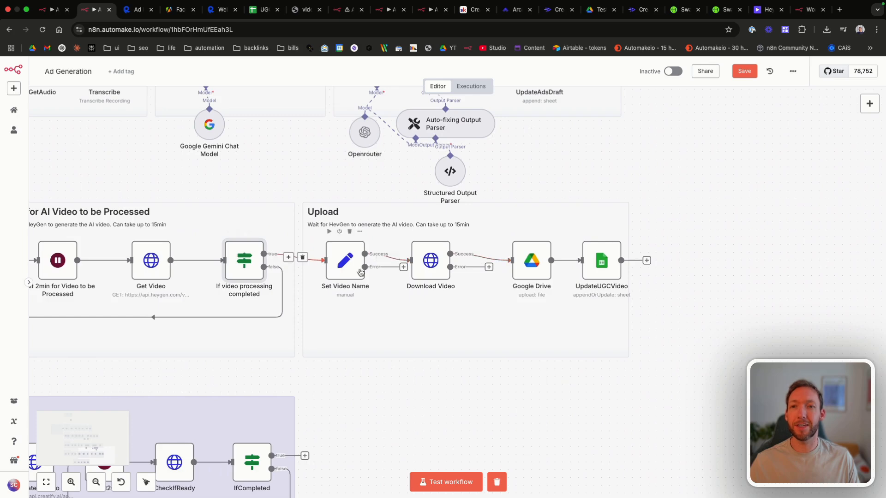
scroll(323, 252, right, 4)
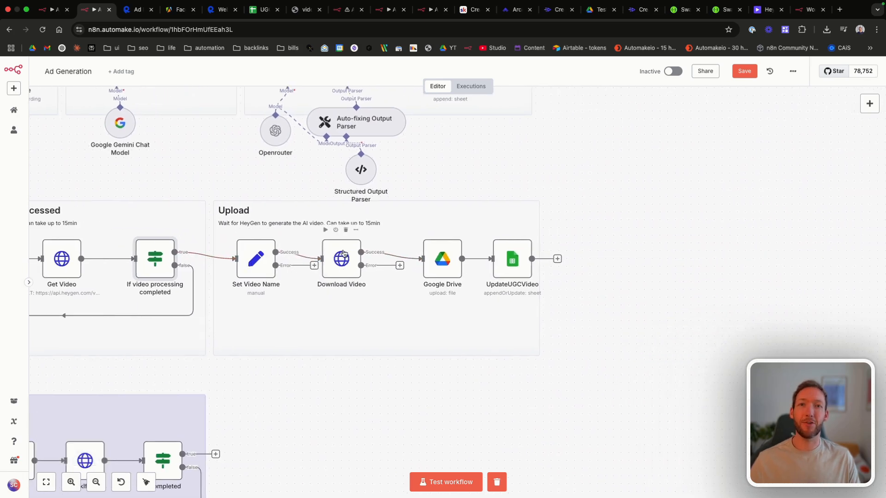
double_click(344, 253)
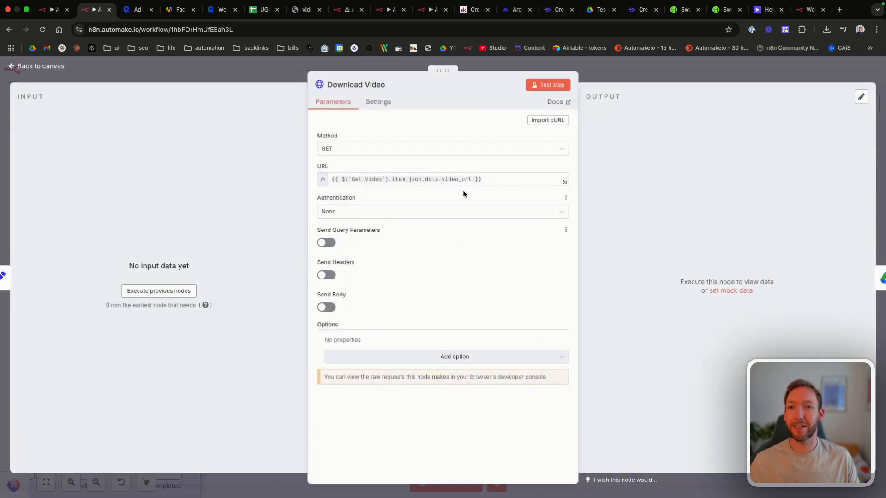
click(503, 180)
drag(503, 180, 322, 182)
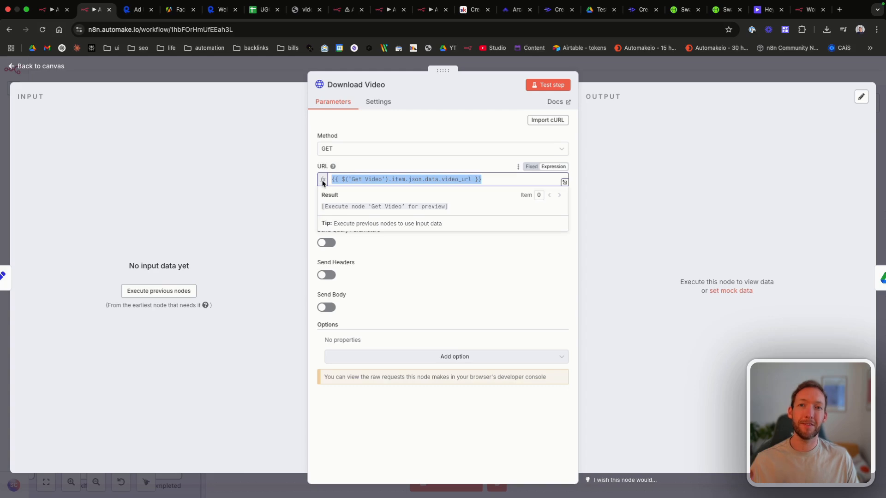
click(49, 67)
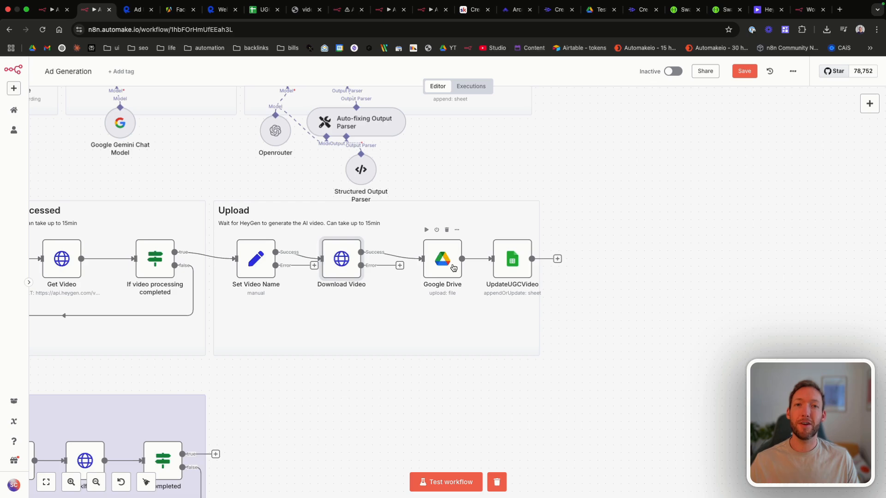
- Switch to the UGC Ad Analysis sheet and review its Competitors, udemy and Ads_Draft tabs
click(261, 9)
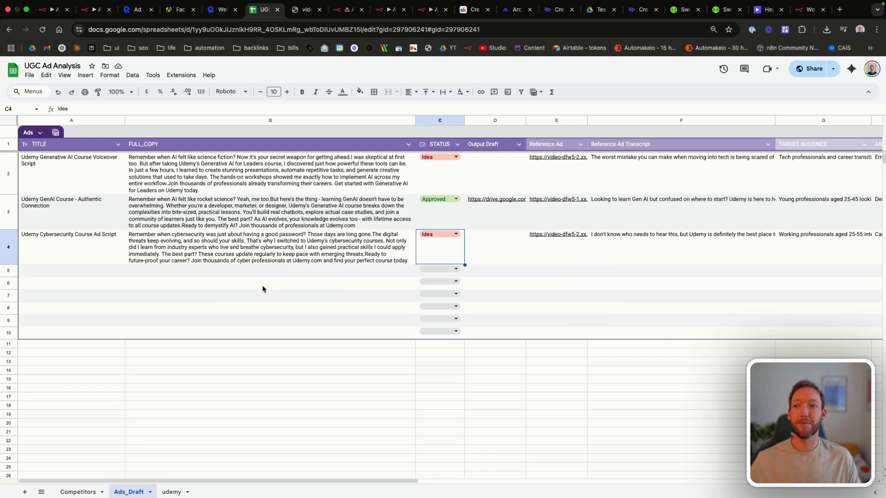
click(105, 492)
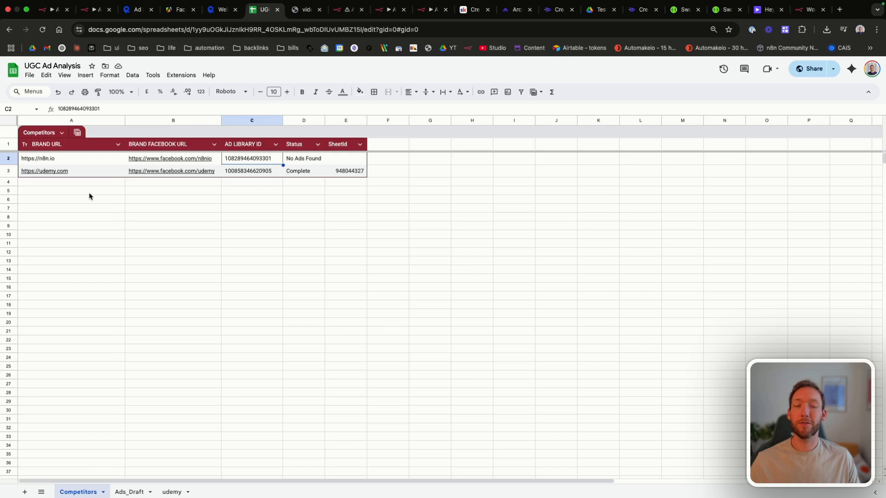
click(171, 492)
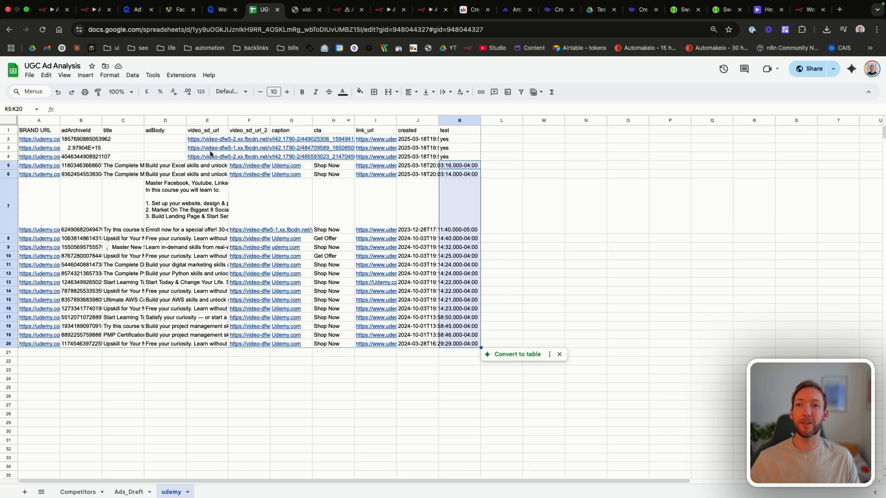
mouse_move(208, 144)
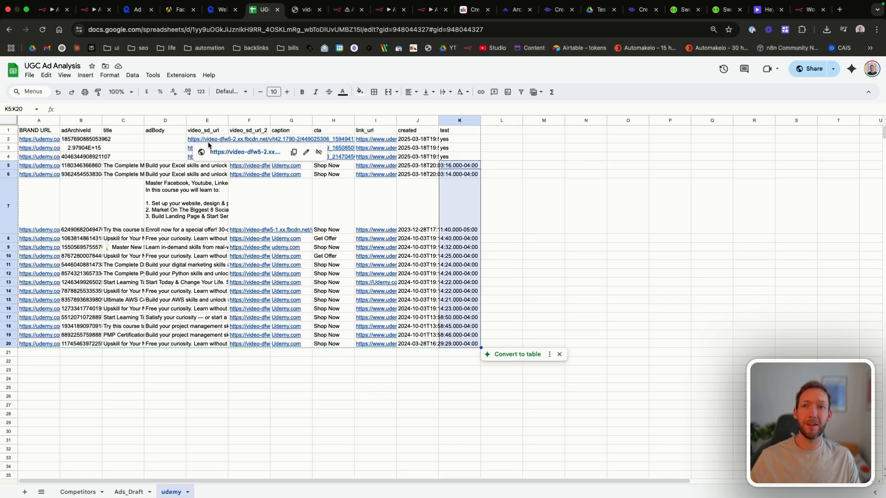
click(129, 492)
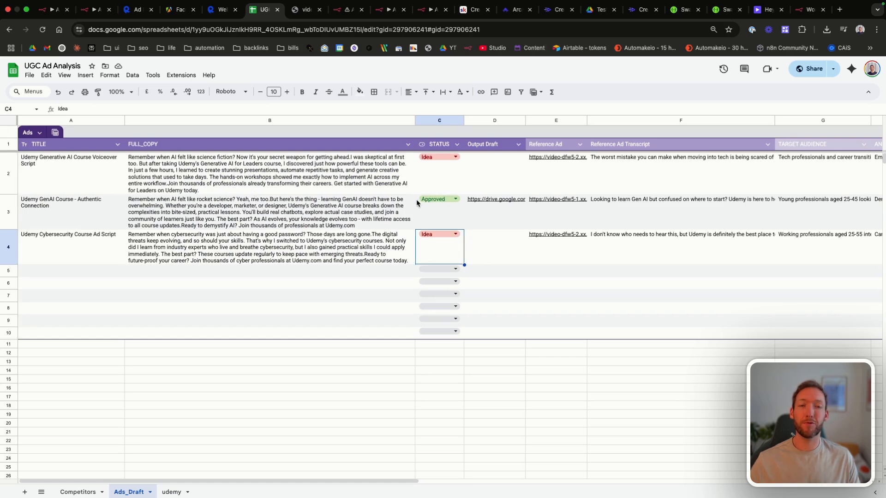
- Review the Ads_Draft columns from the status to the body copy, then switch to the Ad Generation workflow in n8n
scroll(417, 200, right, 5)
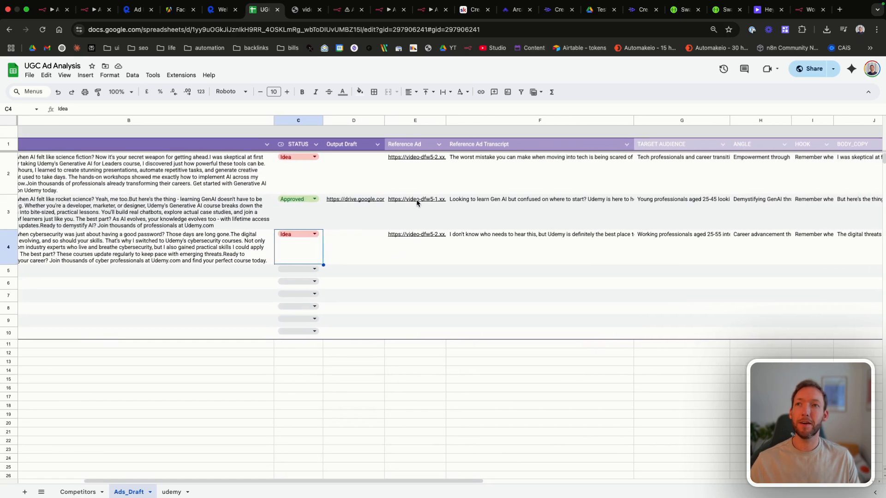
scroll(417, 203, left, 5)
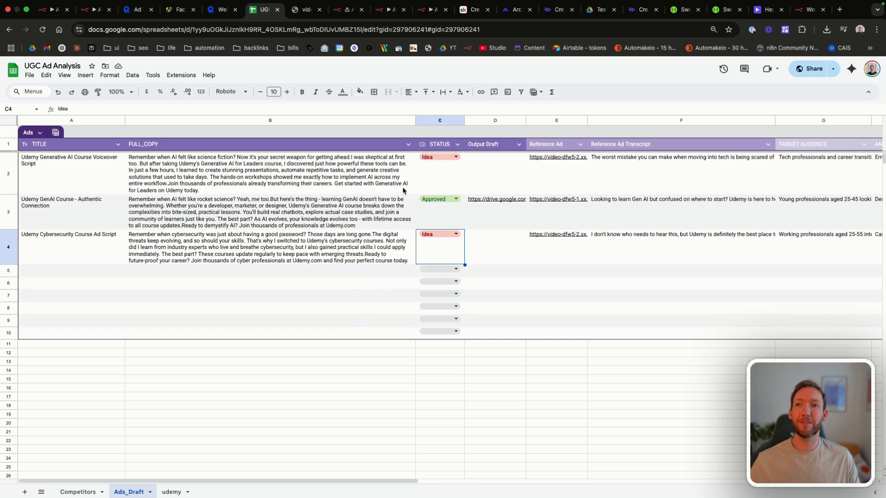
click(92, 9)
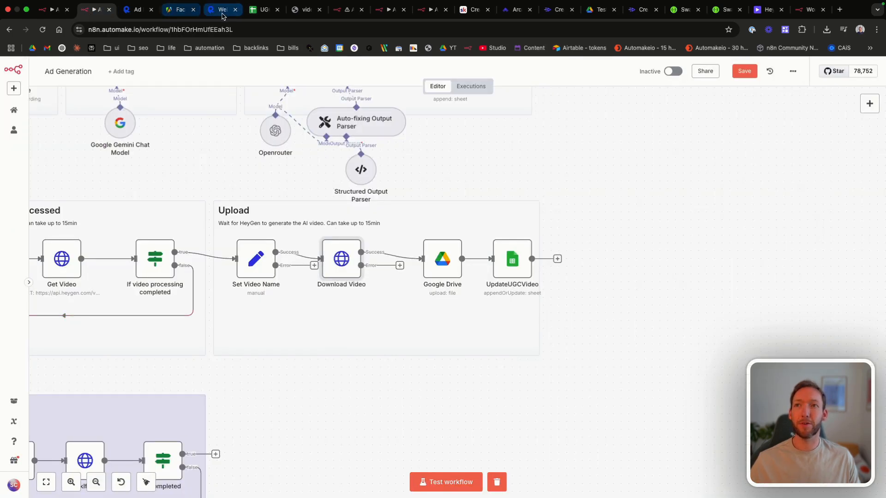
- Switch to Arcads to view its AI actor selection, view the cybersecurity video in Creatify, and open the Google Drive page
click(347, 9)
click(512, 10)
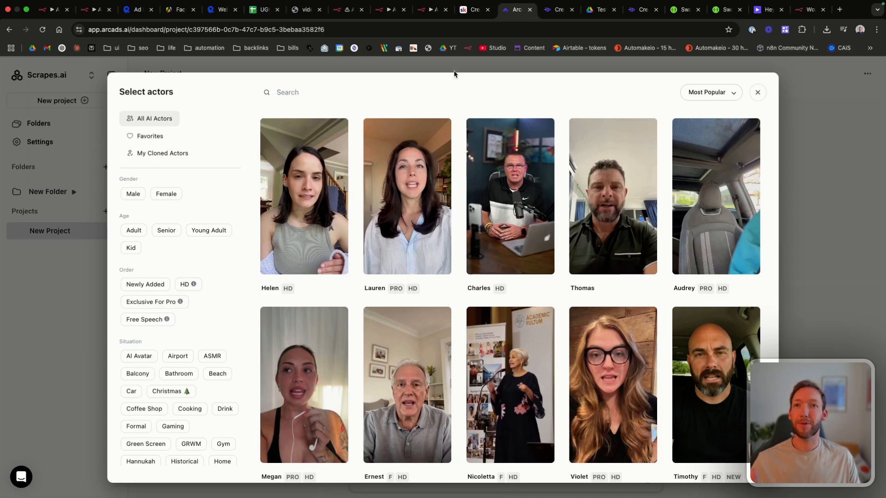
click(547, 10)
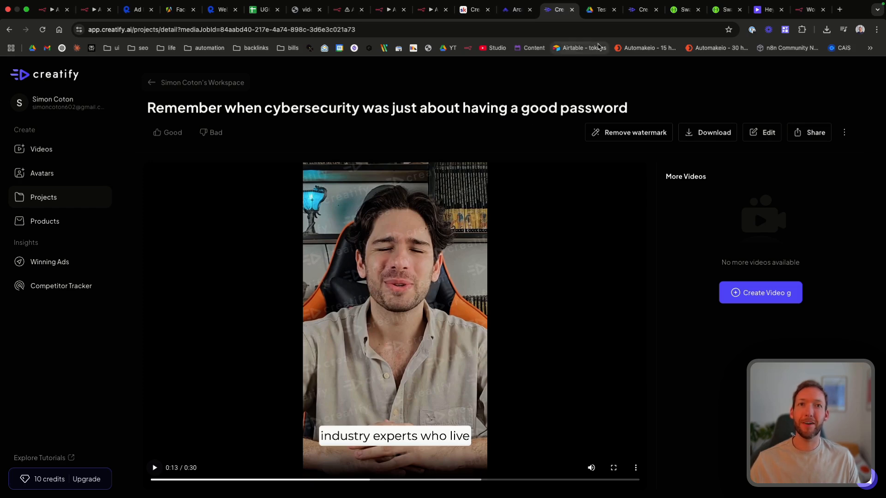
click(598, 13)
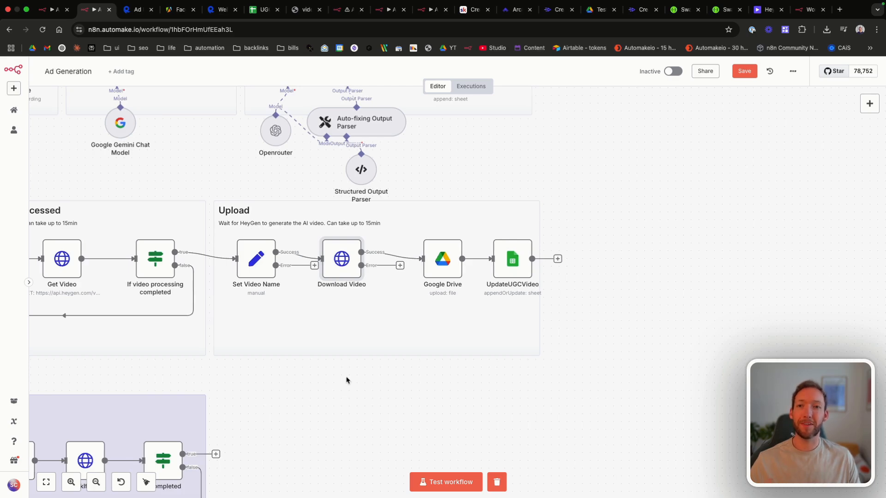
- Examine the Create Video Ad, Wait for AI Video to be Processed and Upload sections of the n8n Ad Generation workflow
scroll(347, 380, left, 5)
scroll(347, 379, left, 5)
scroll(347, 380, up, 2)
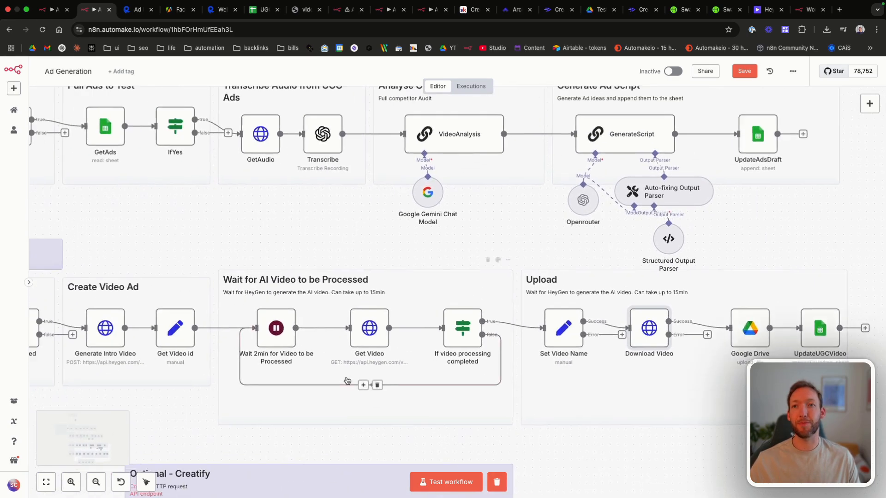